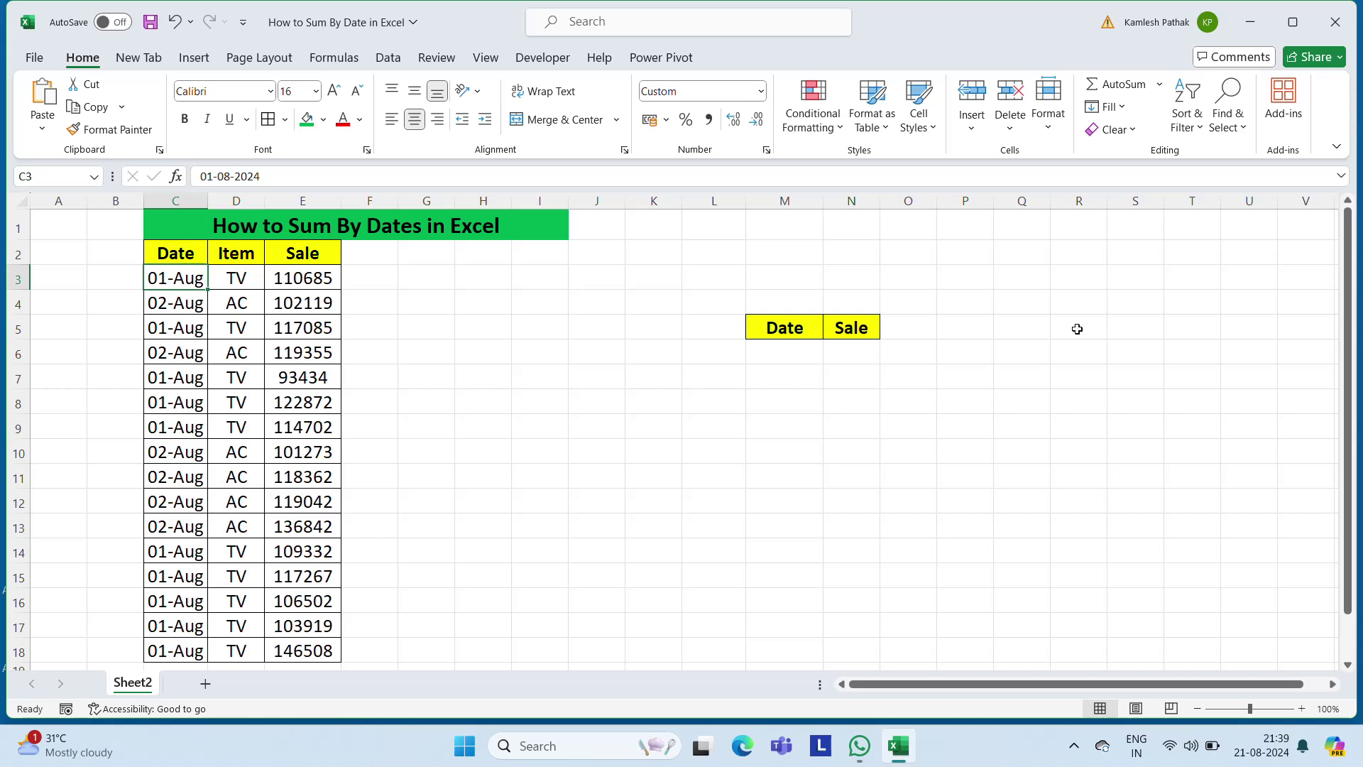
- Review the Date column from top to bottom, ending at the first date, 01-Aug, in C3
click(233, 281)
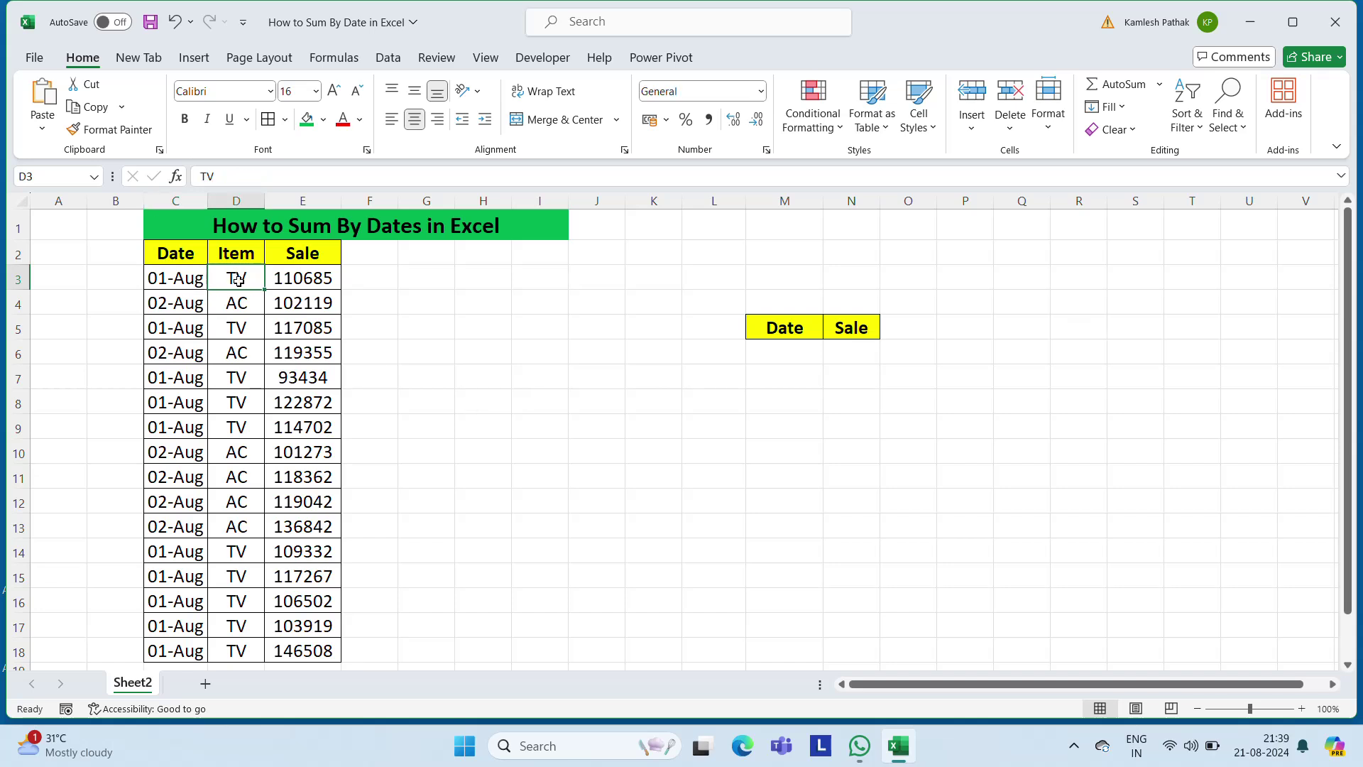
key(Up)
key(Left)
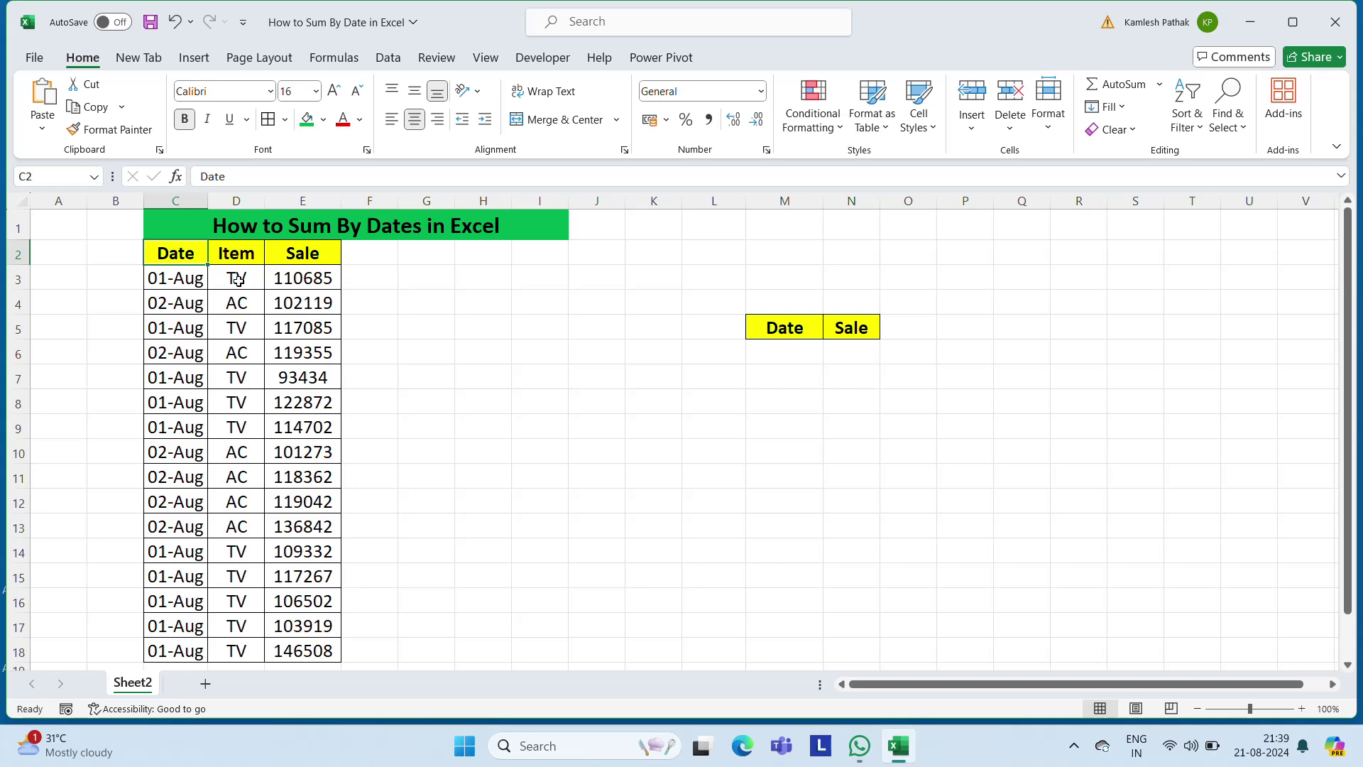
key(Down)
key(Up)
key(Down)
key(ctrl+Down)
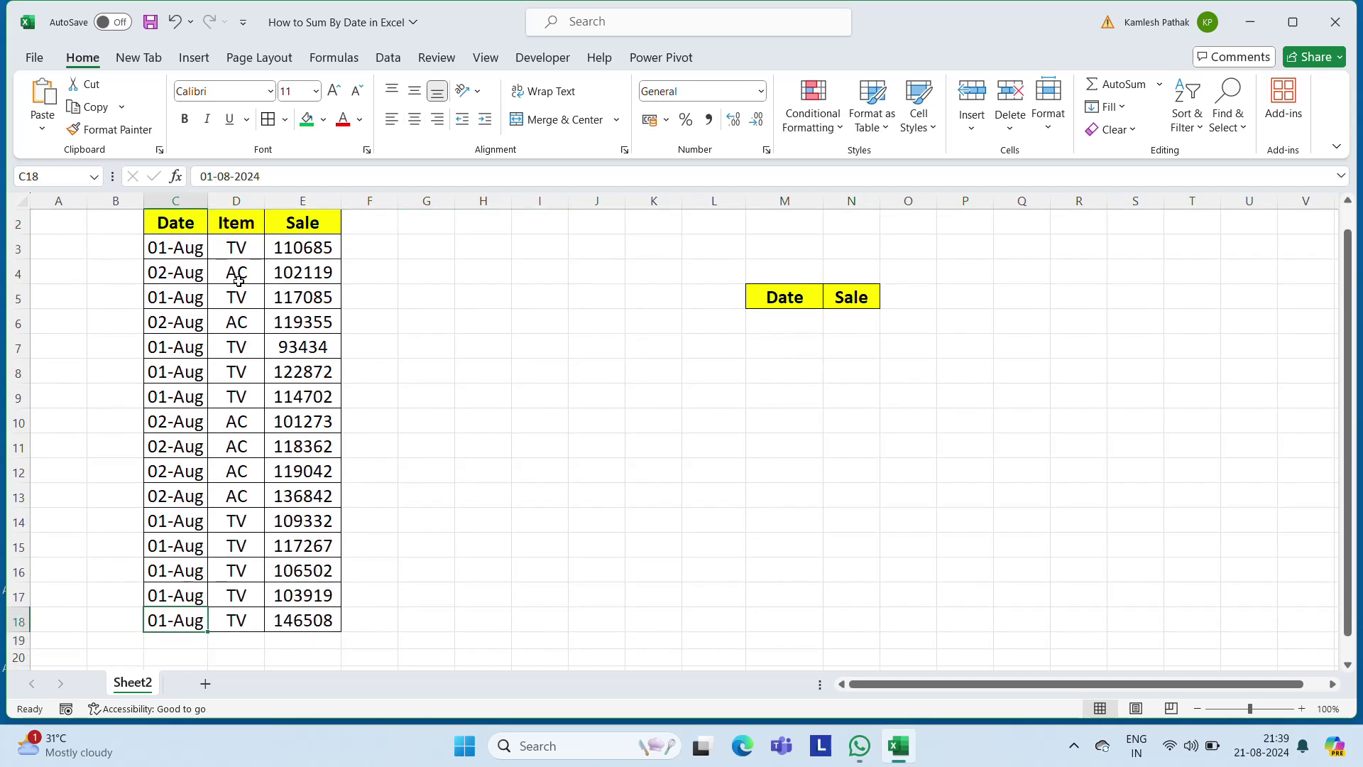
key(Down)
key(Down)
key(ctrl+Up)
key(Down)
key(Down)
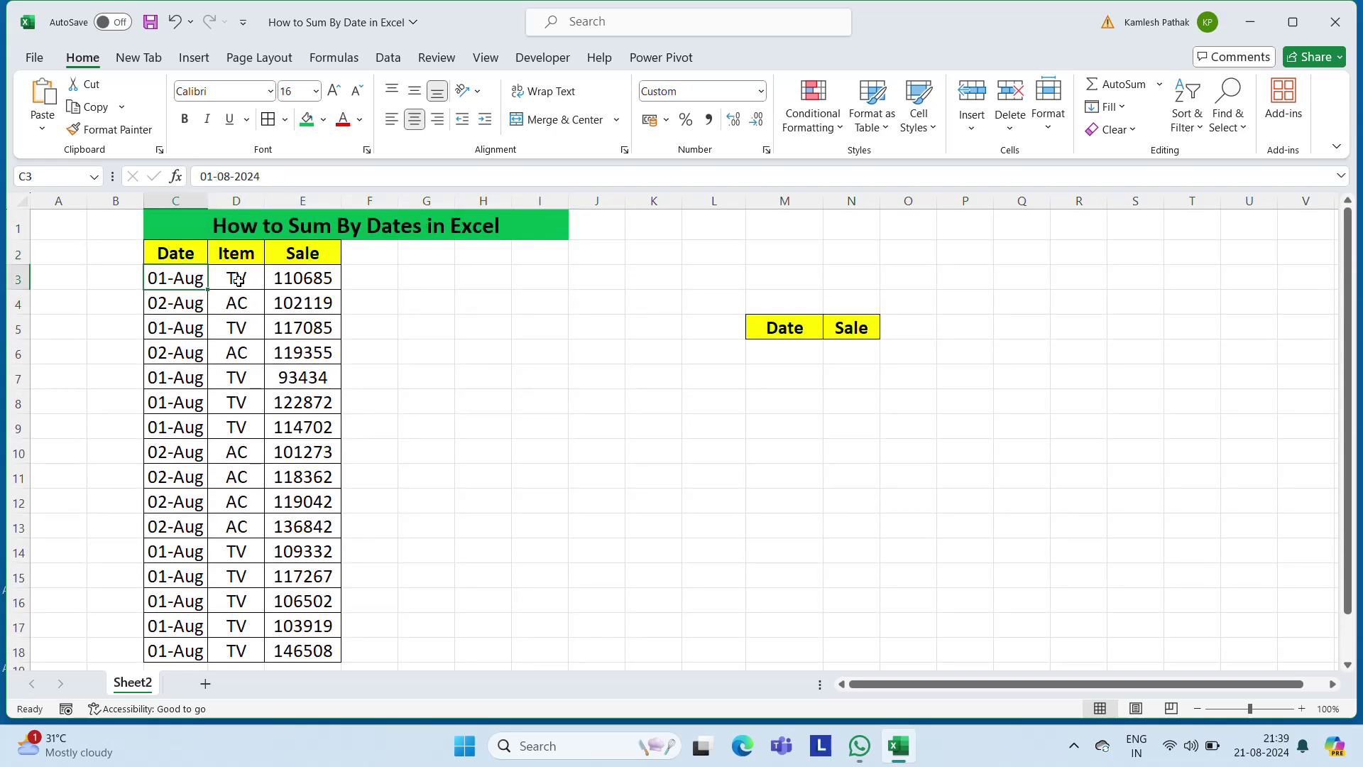
key(Down)
key(Down)
key(Down)
key(Down)
key(Down)
key(Down)
key(Down)
key(Down)
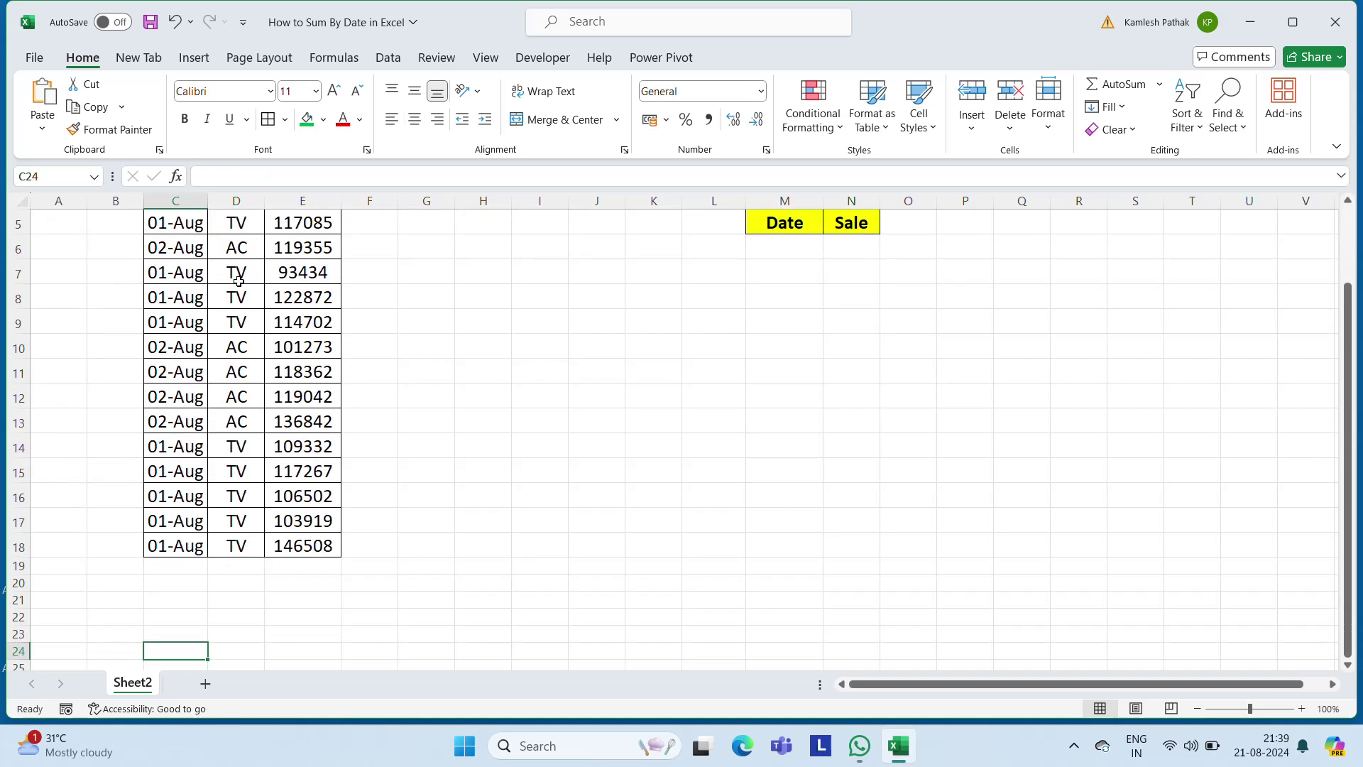
key(Up)
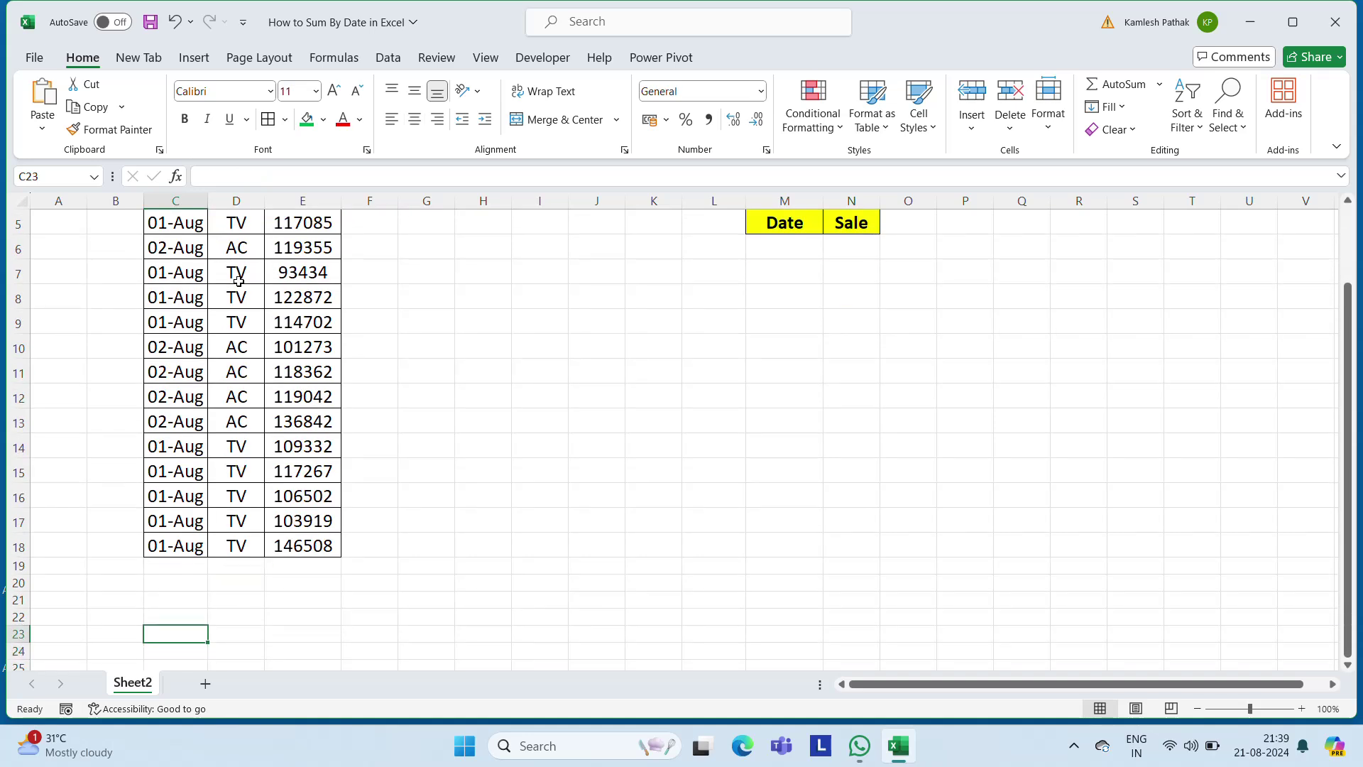
key(Up)
key(ctrl+Up)
key(ctrl+Up)
key(Down)
key(Down)
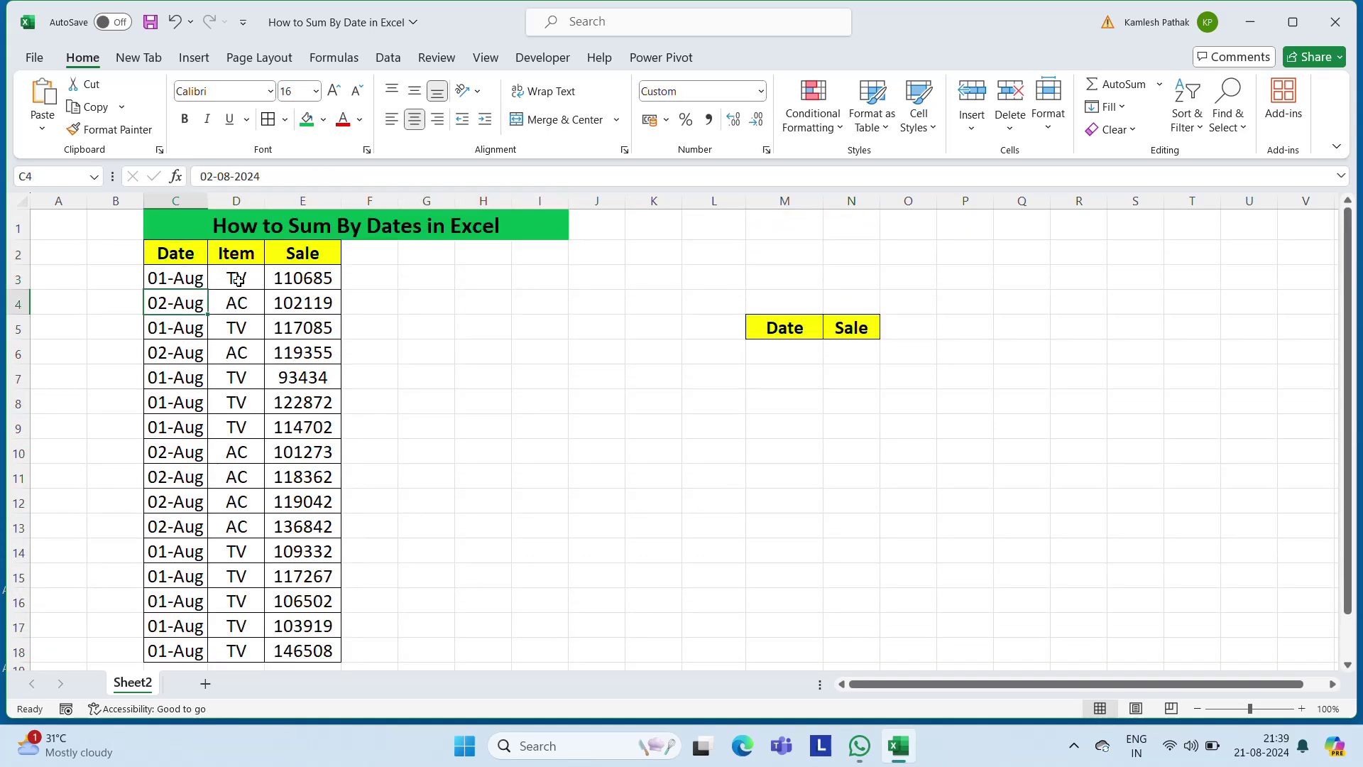
- Look over the Item column and the first sale value for the TV entry
key(Right)
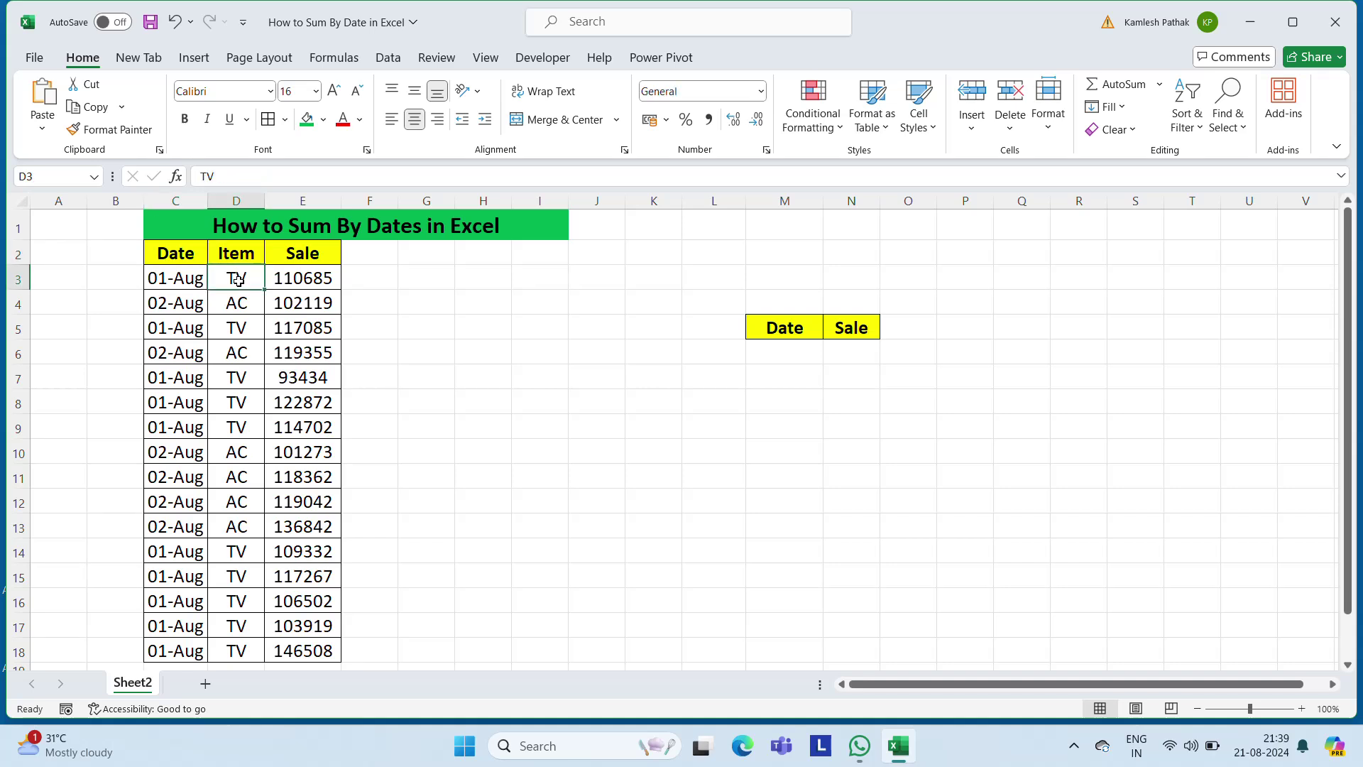
key(Right)
key(Right)
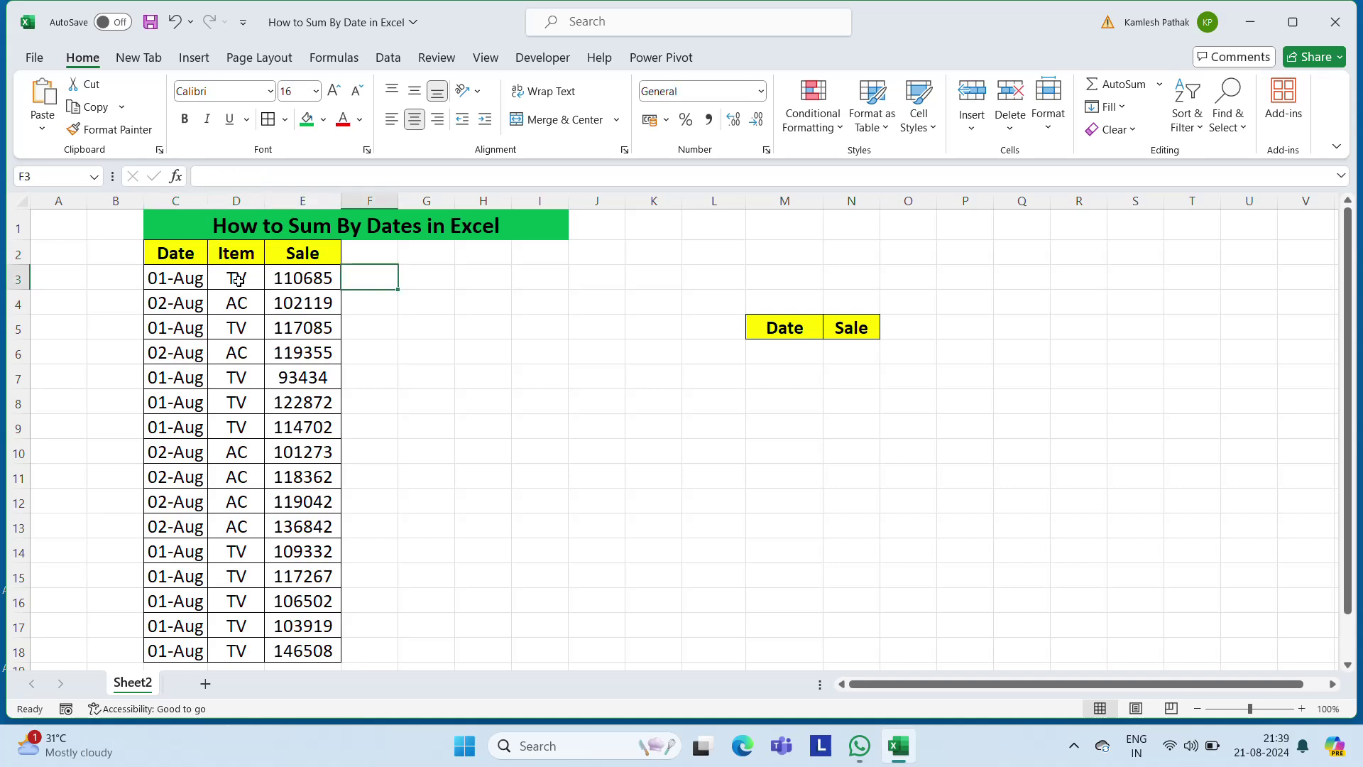
key(Left)
key(Left)
key(Down)
key(Down)
key(Down)
key(Down)
key(Down)
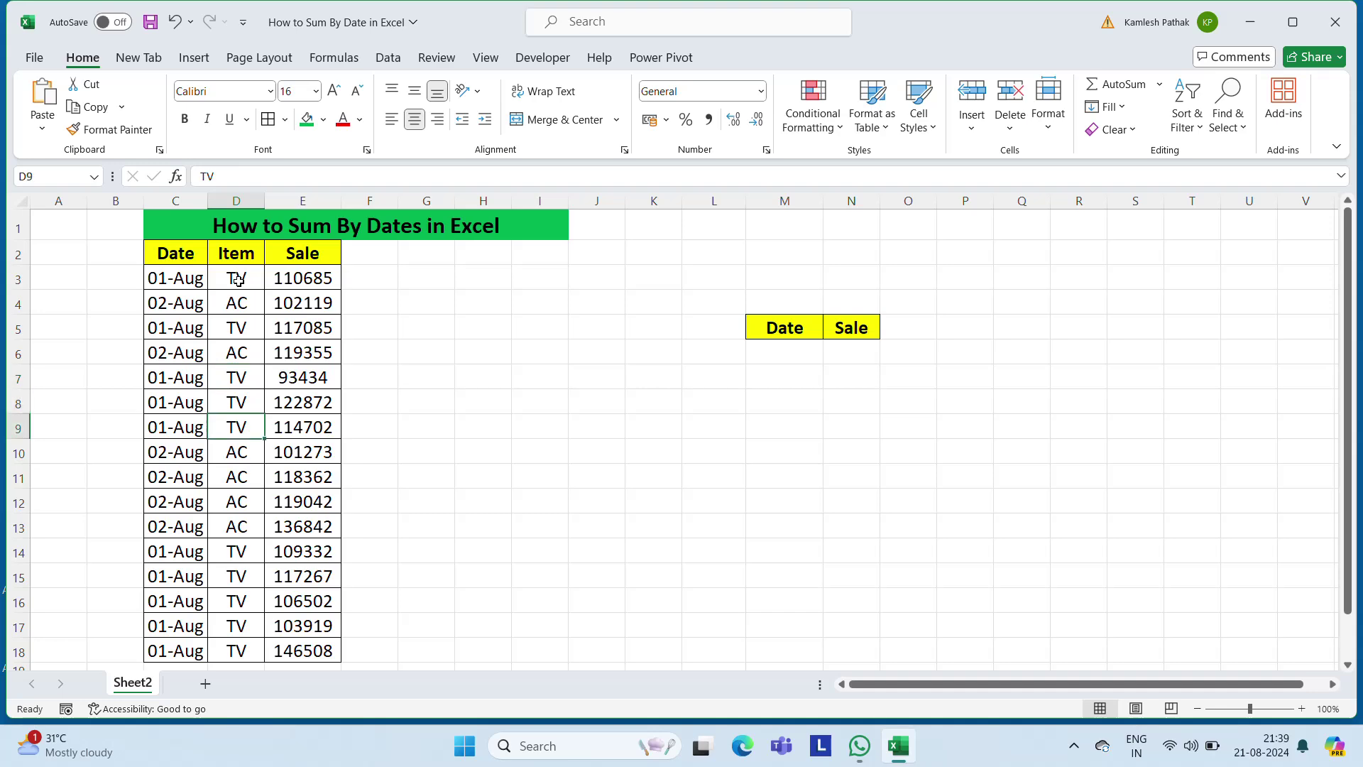
key(Down)
key(Down)
key(Down)
key(Down)
key(Down)
key(Down)
key(Up)
key(Up)
key(Up)
key(Up)
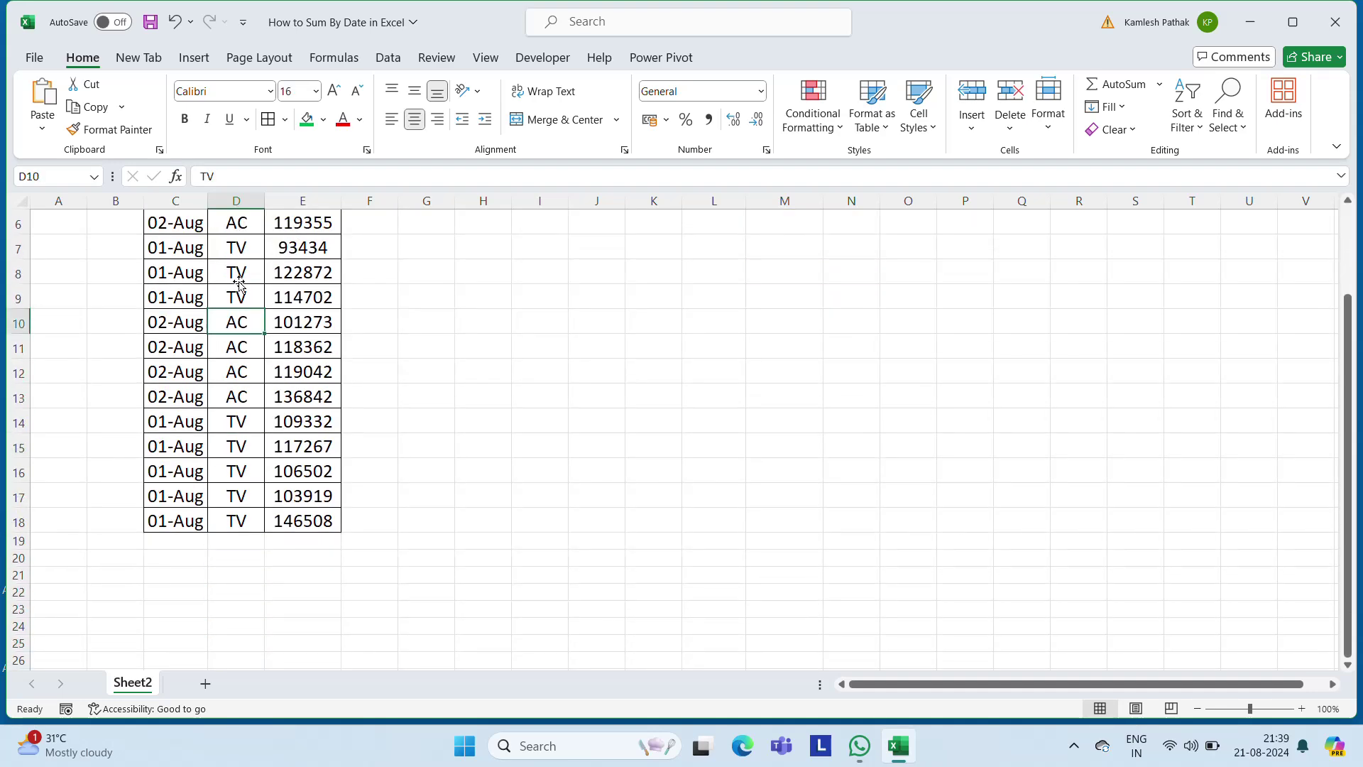
key(Up)
key(Up)
key(Up)
key(Down)
key(Right)
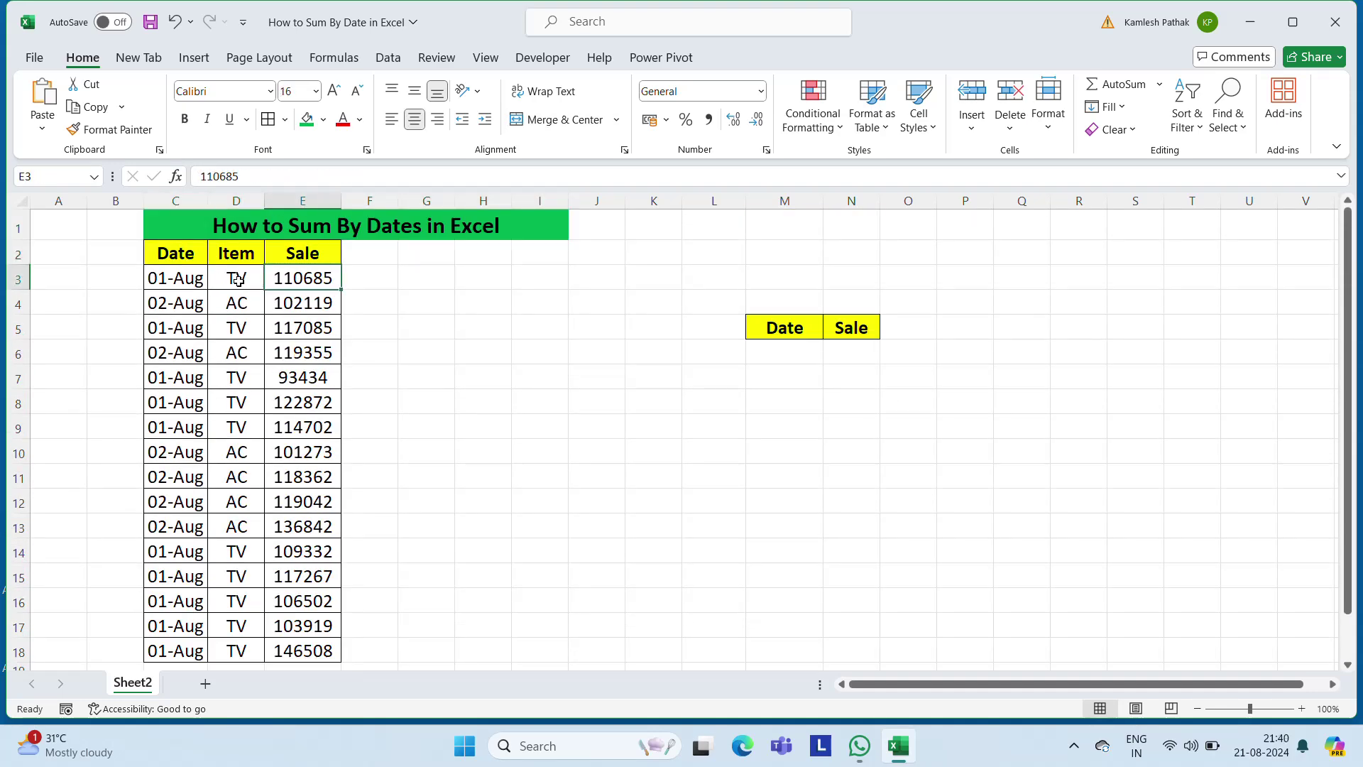
key(Up)
key(Down)
key(Left)
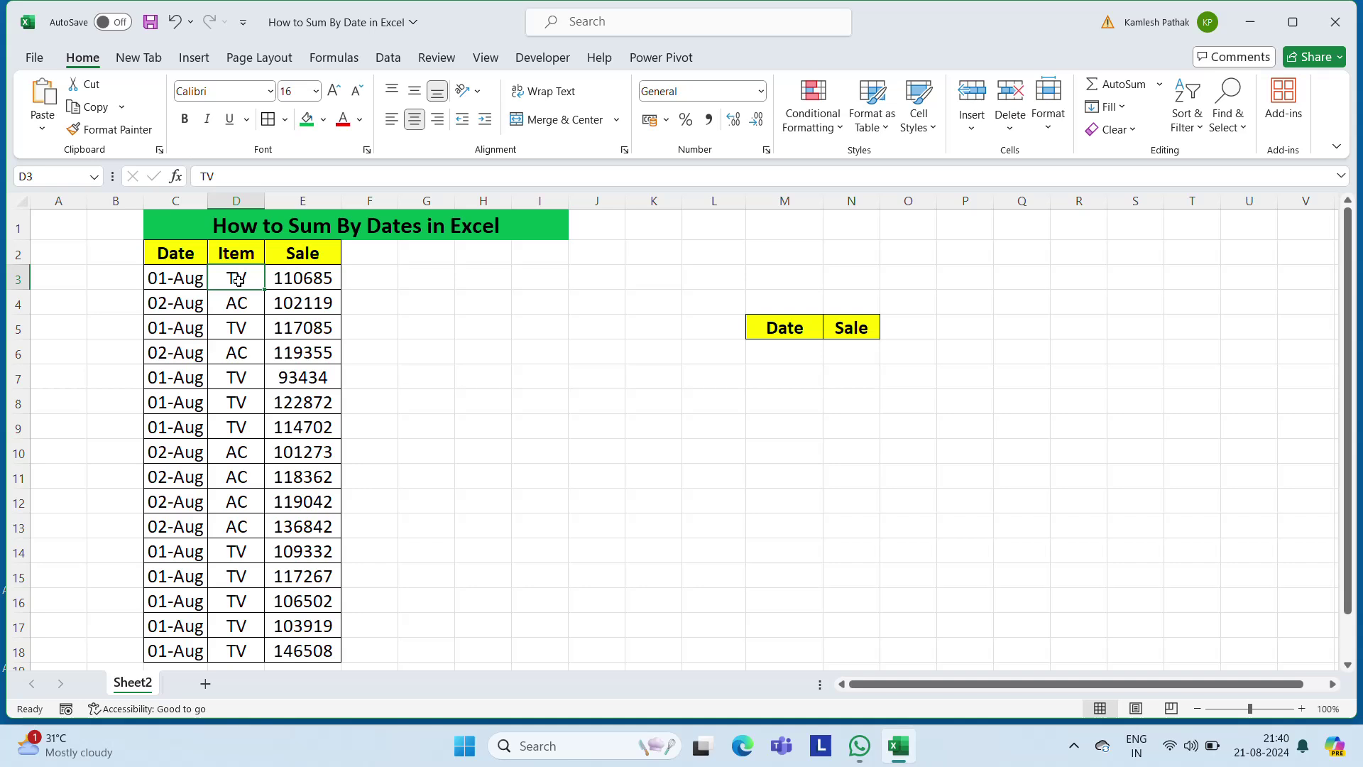
- Copy the 01-Aug date from C3 into M6 under the Date heading
click(186, 304)
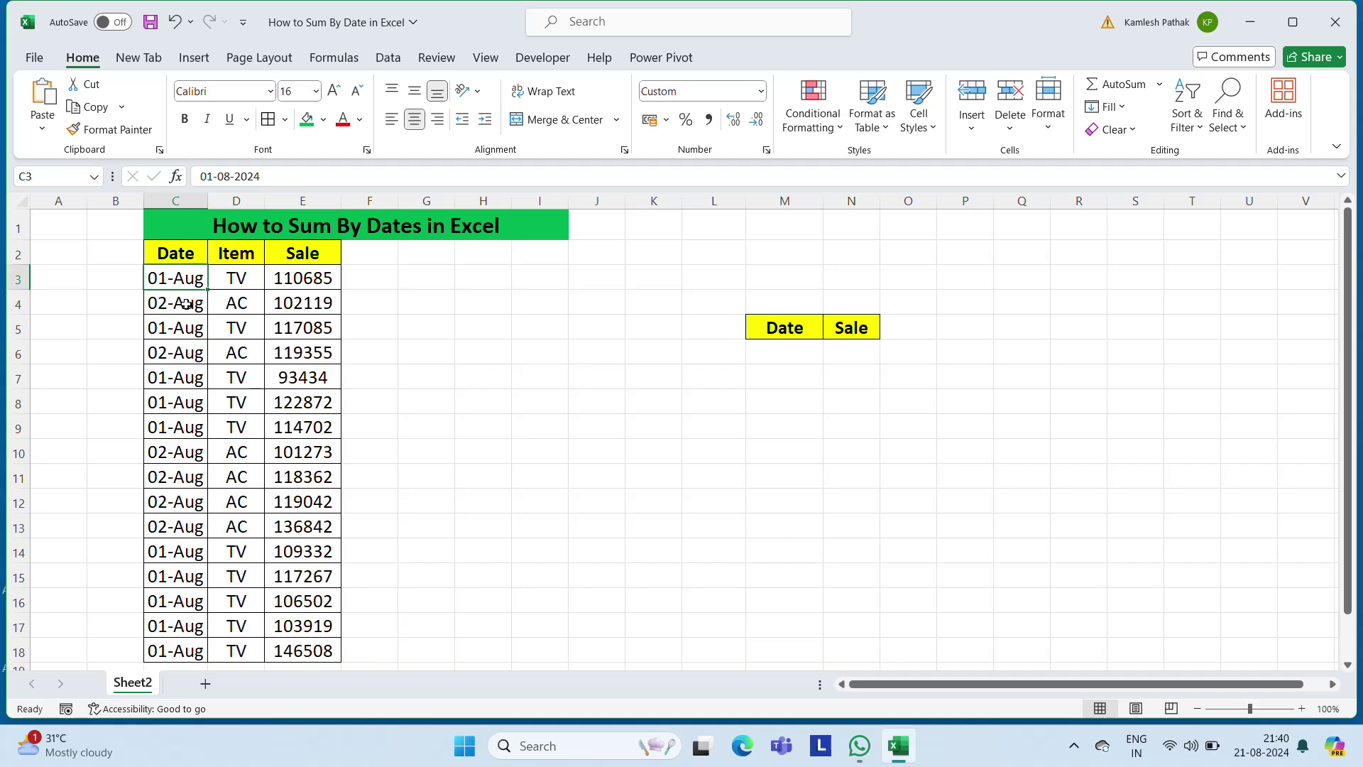
key(Down)
key(Down)
key(Down)
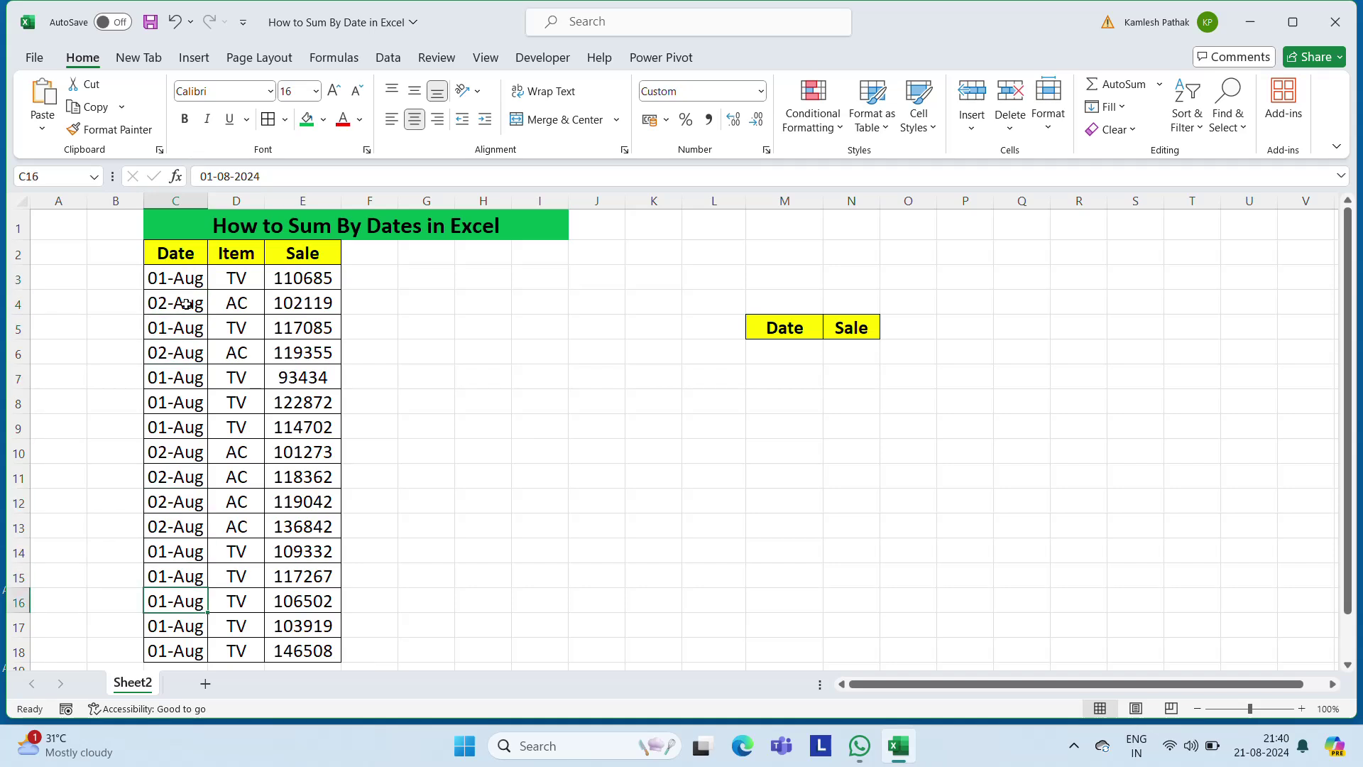
key(Up)
key(Up)
key(Up)
key(Up)
key(Up)
key(Up)
key(Up)
key(Down)
key(Down)
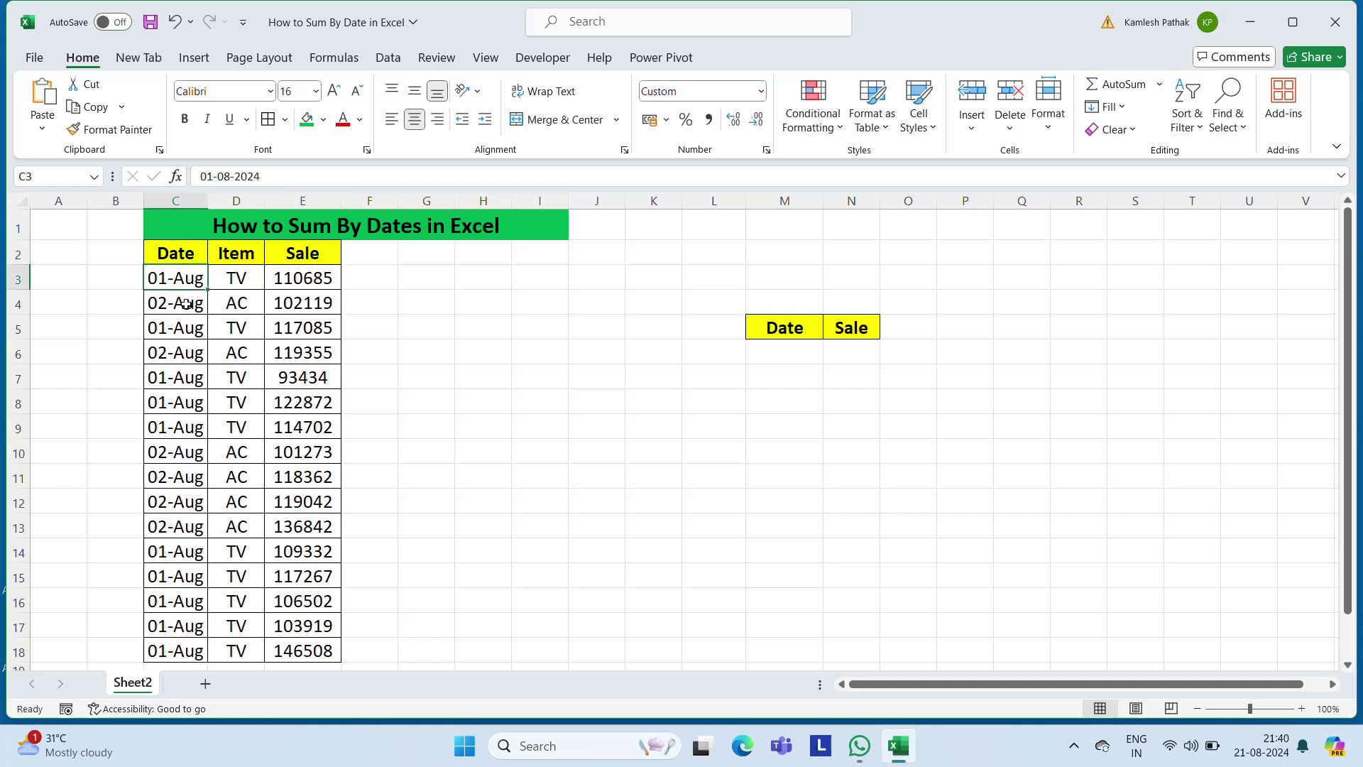
key(Right)
key(Right)
key(Right)
key(Left)
key(Left)
key(Left)
key(ctrl+c)
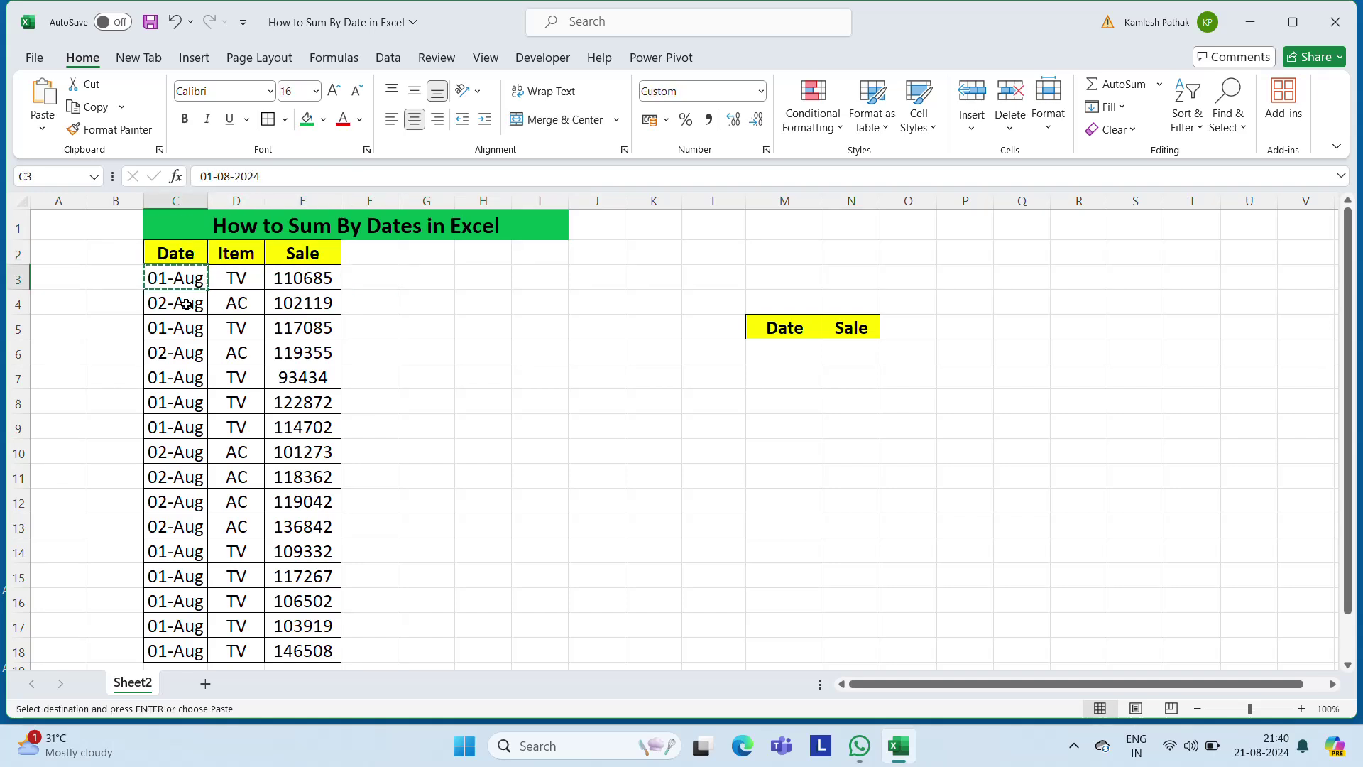
key(Right)
key(Right)
key(Right)
key(Right)
key(Down)
key(Down)
key(Down)
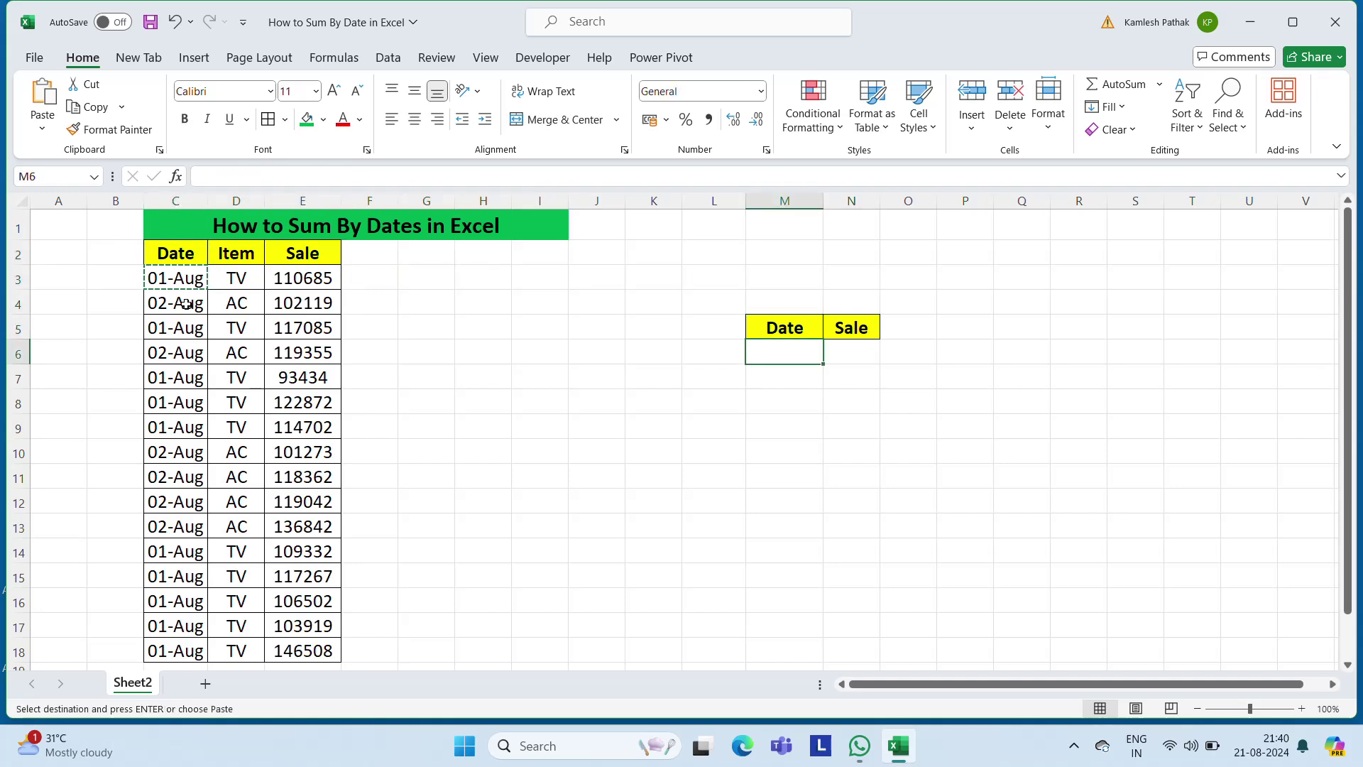
key(ctrl+v)
key(Escape)
key(Right)
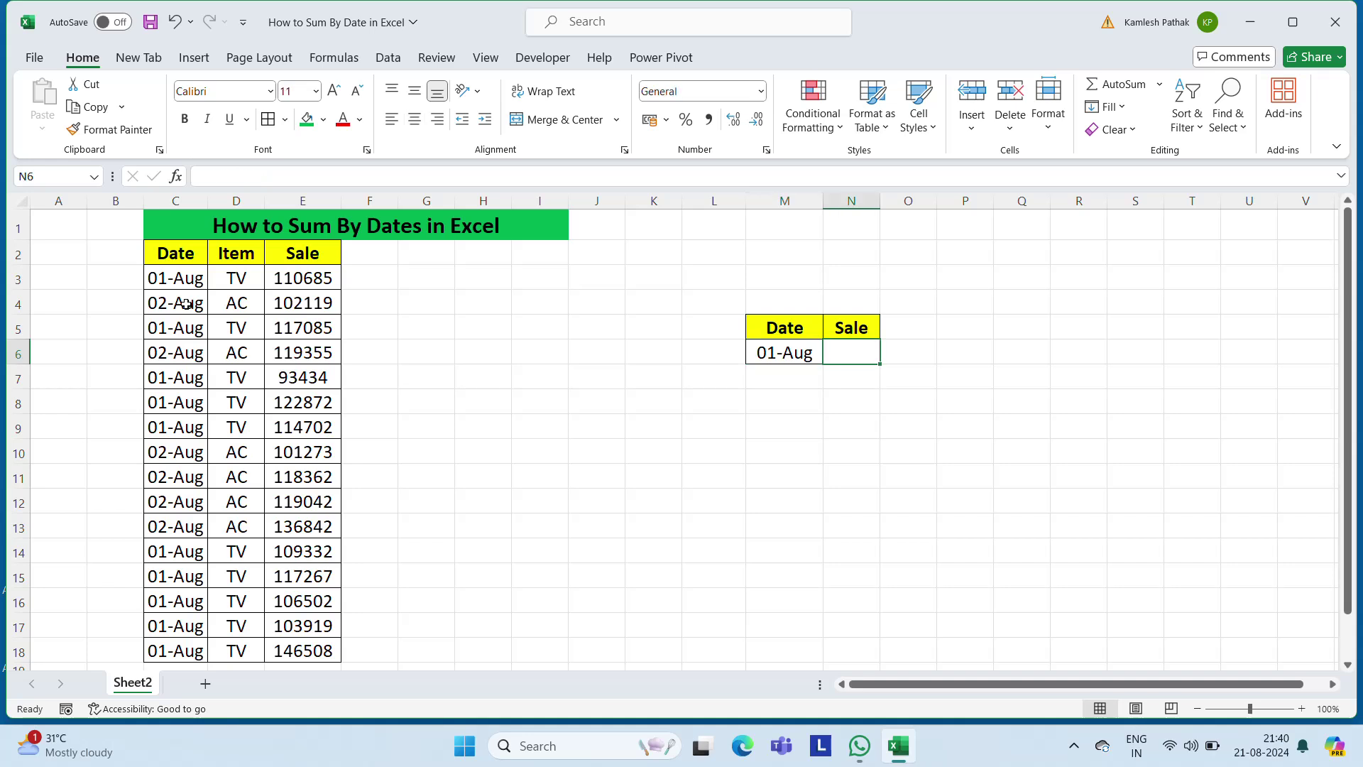
key(Left)
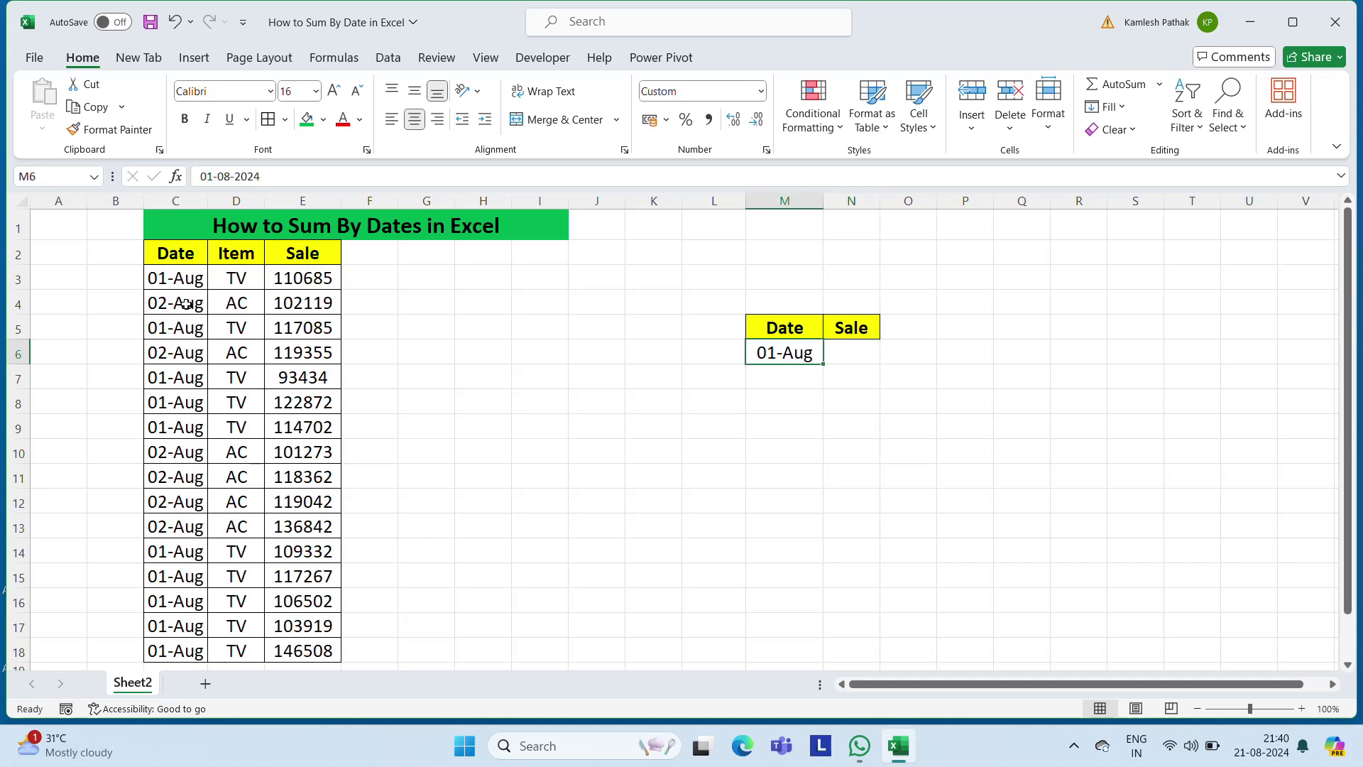
- Enter a ?? placeholder in N6 for the sale total
click(878, 355)
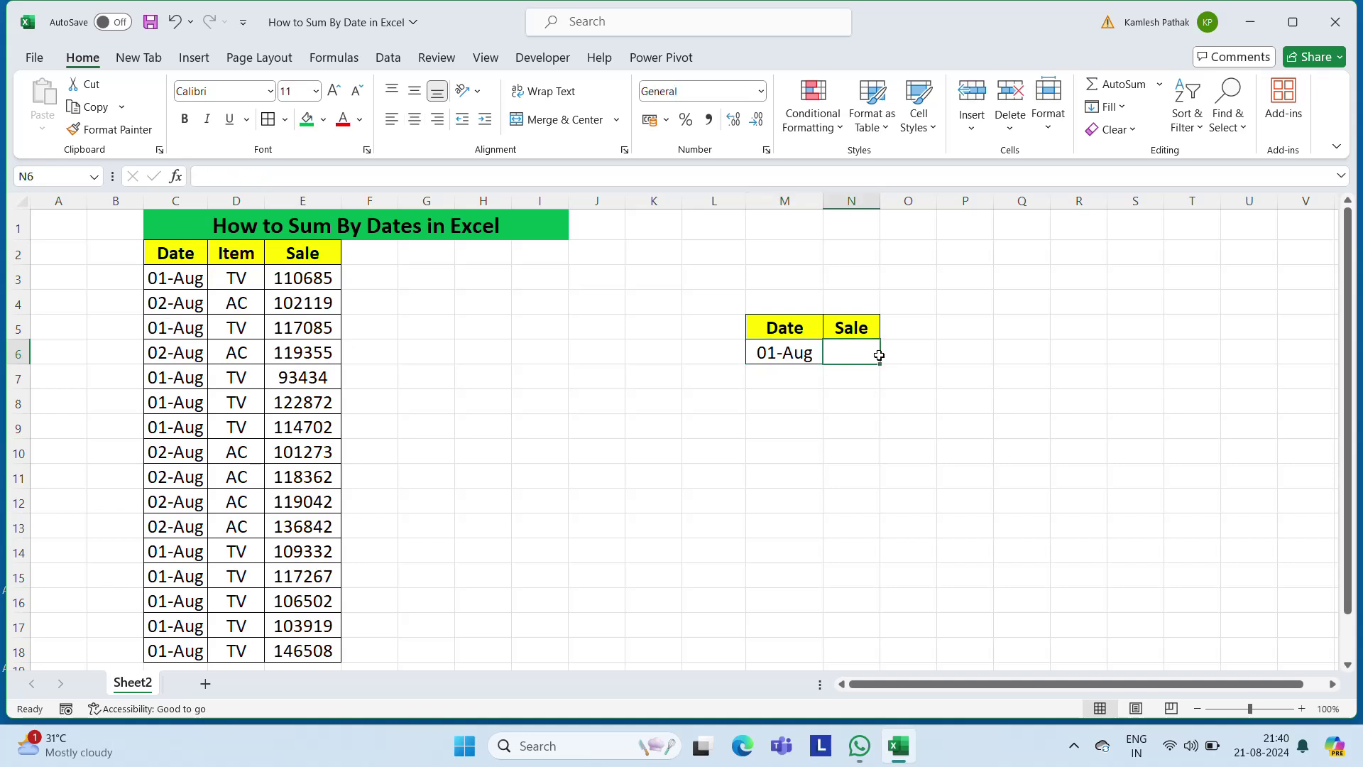
text(??)
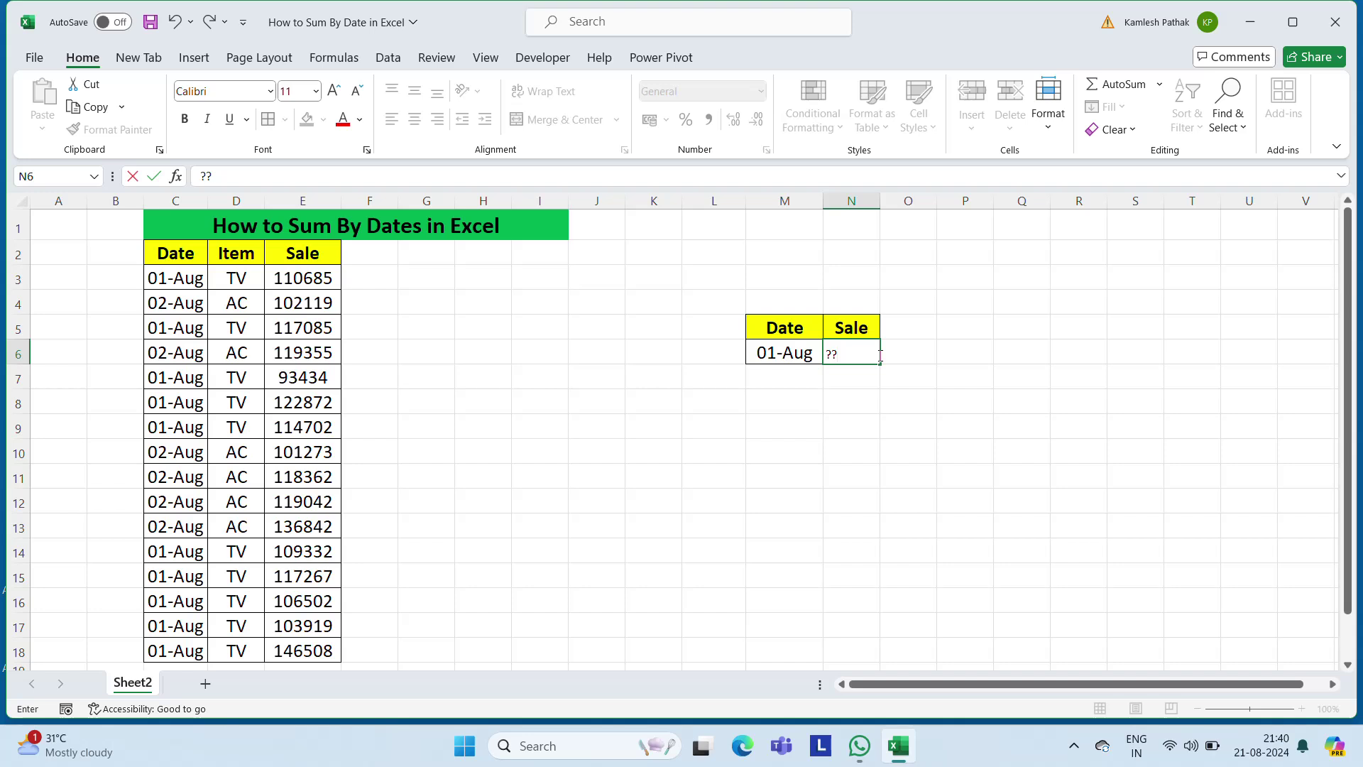
key(ctrl+Return)
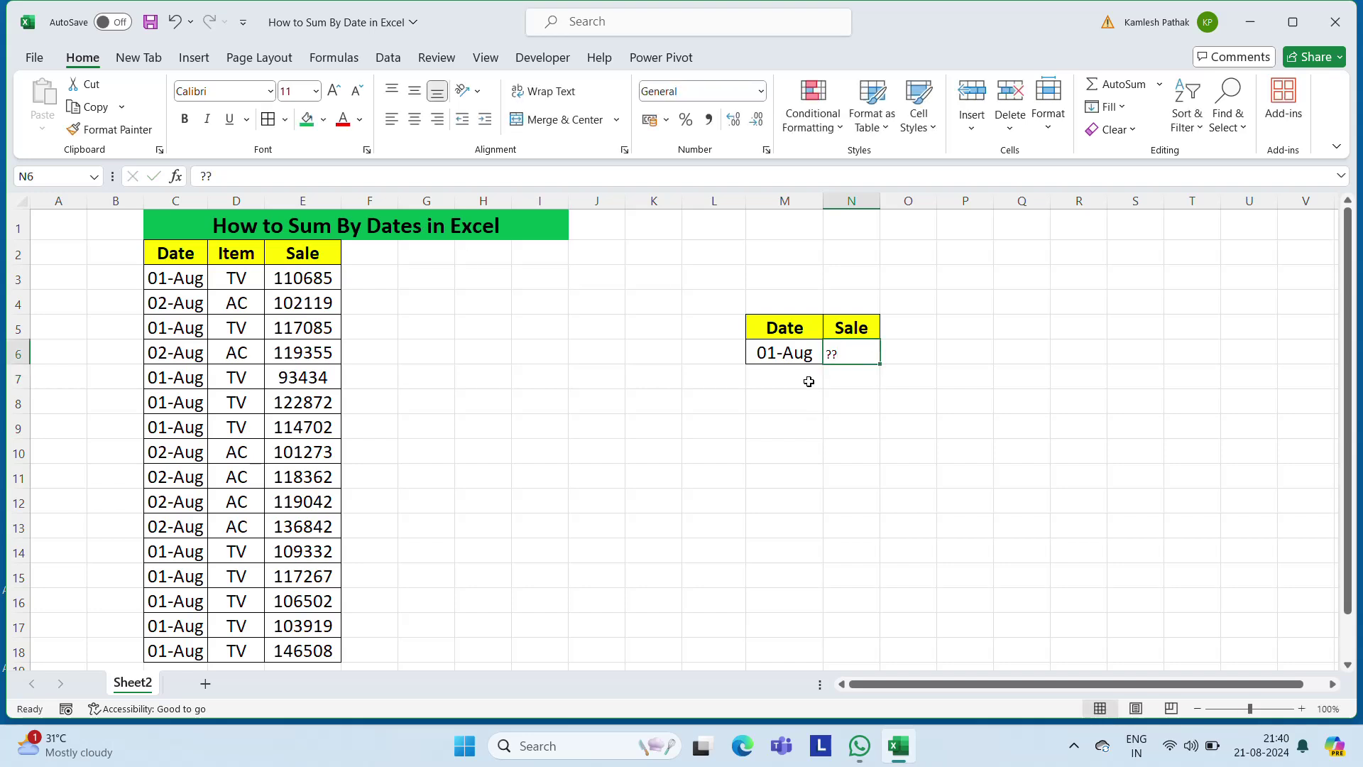
click(803, 361)
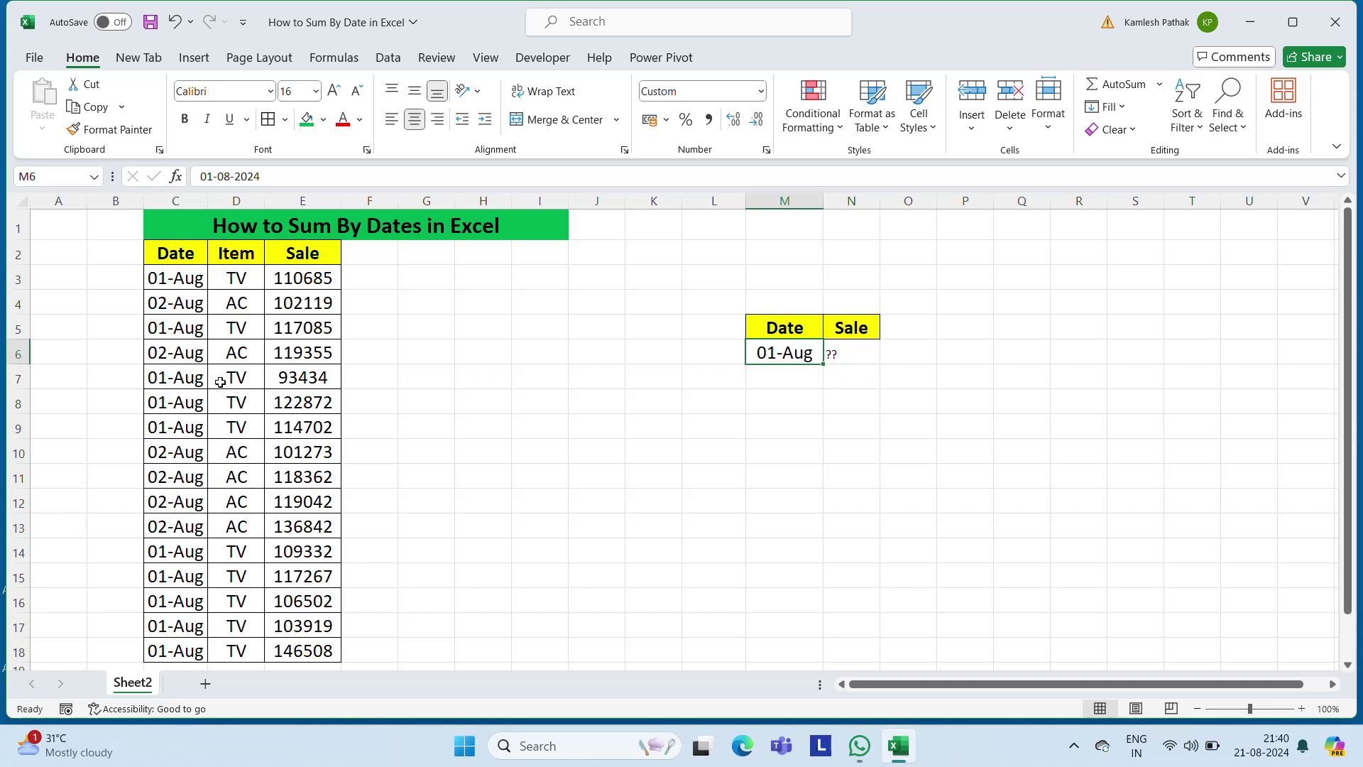
- Give N6 16-point text, clear its ?? placeholder, and widen column N to about double
click(848, 348)
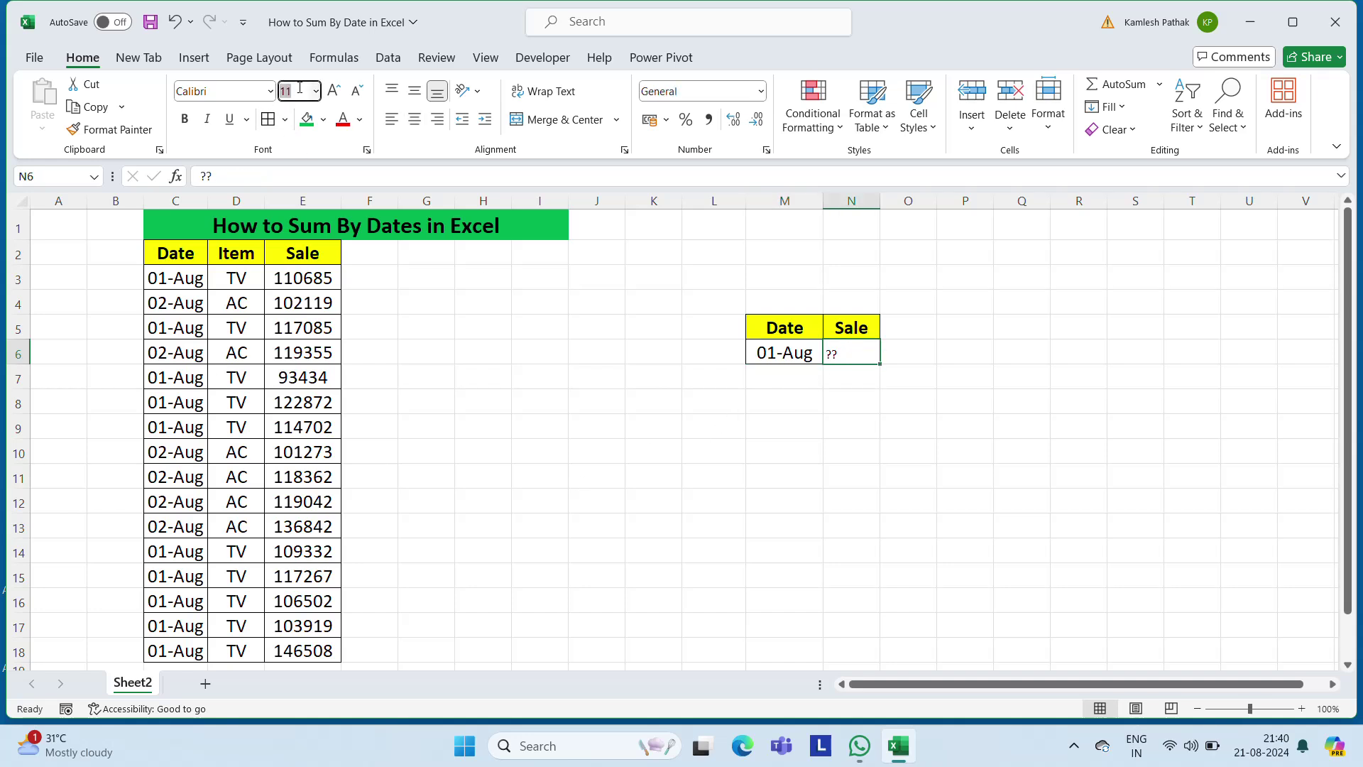
text(16)
key(Return)
key(Delete)
drag(883, 205, 935, 206)
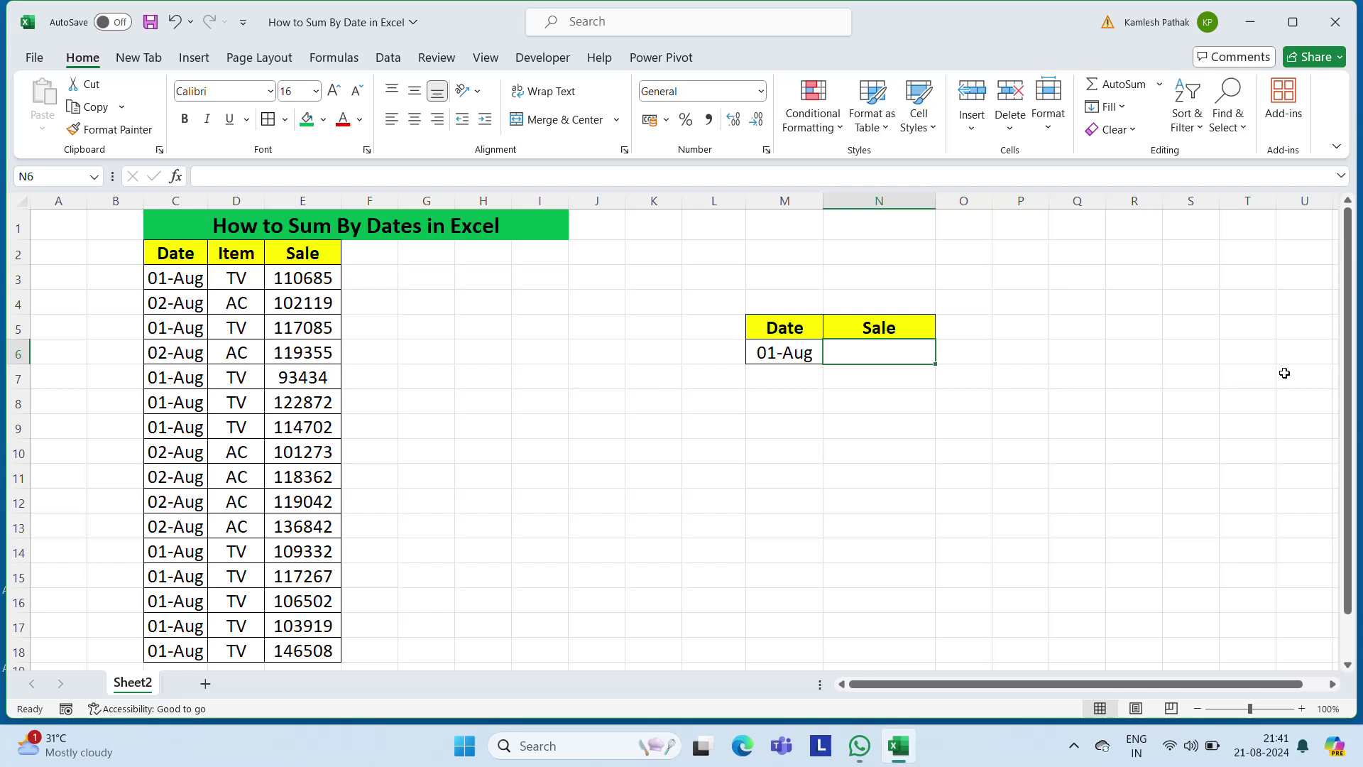
- Start =SUMIF( in N6 with the dates C3:C18 as the first argument
text(=sum)
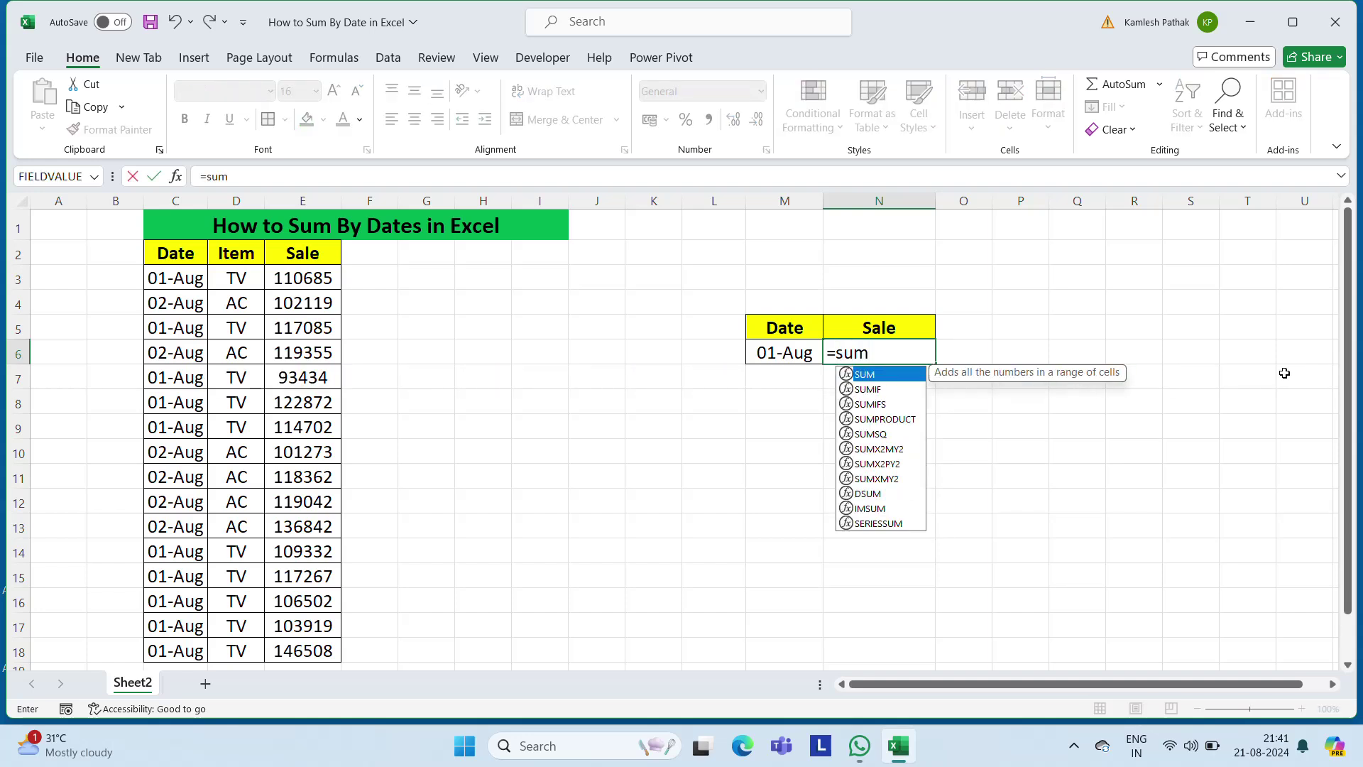
key(Down)
key(Tab)
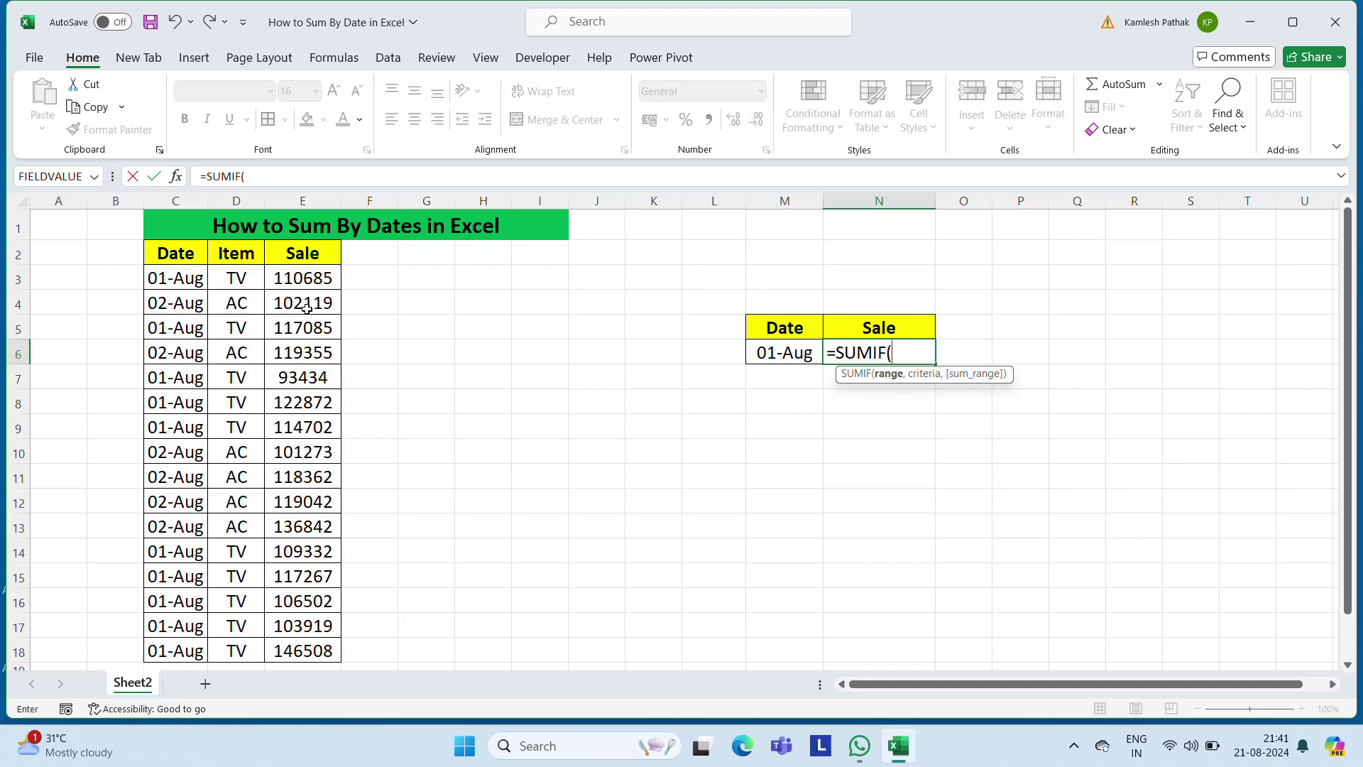
click(184, 281)
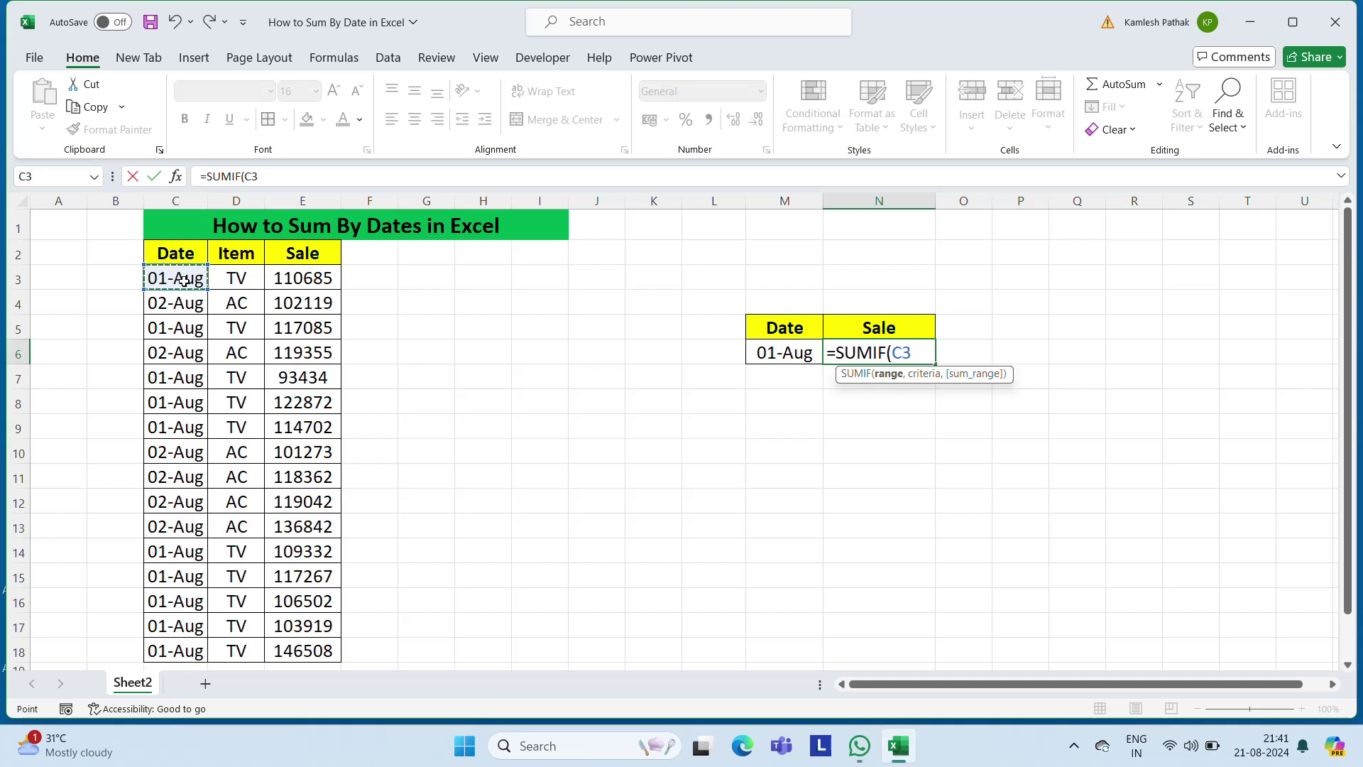
key(ctrl+shift+Down)
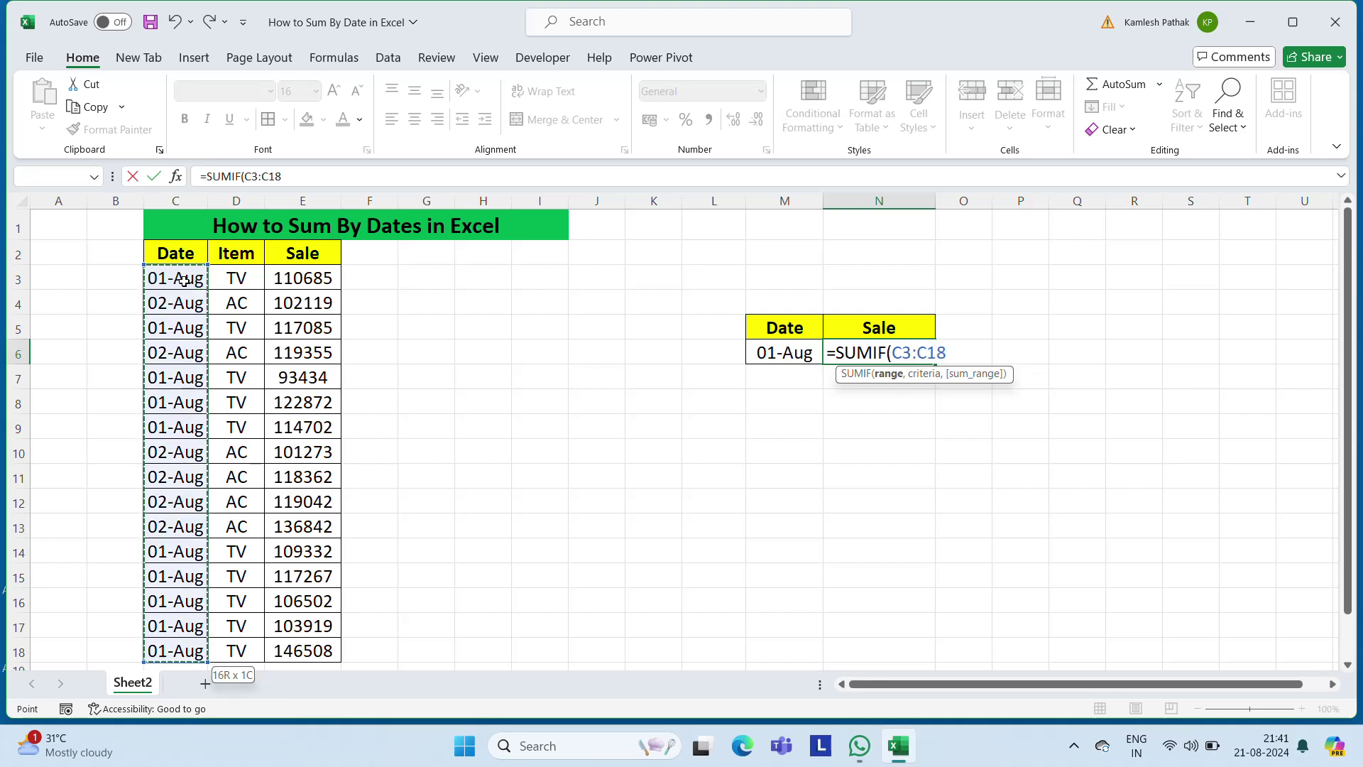
text(,)
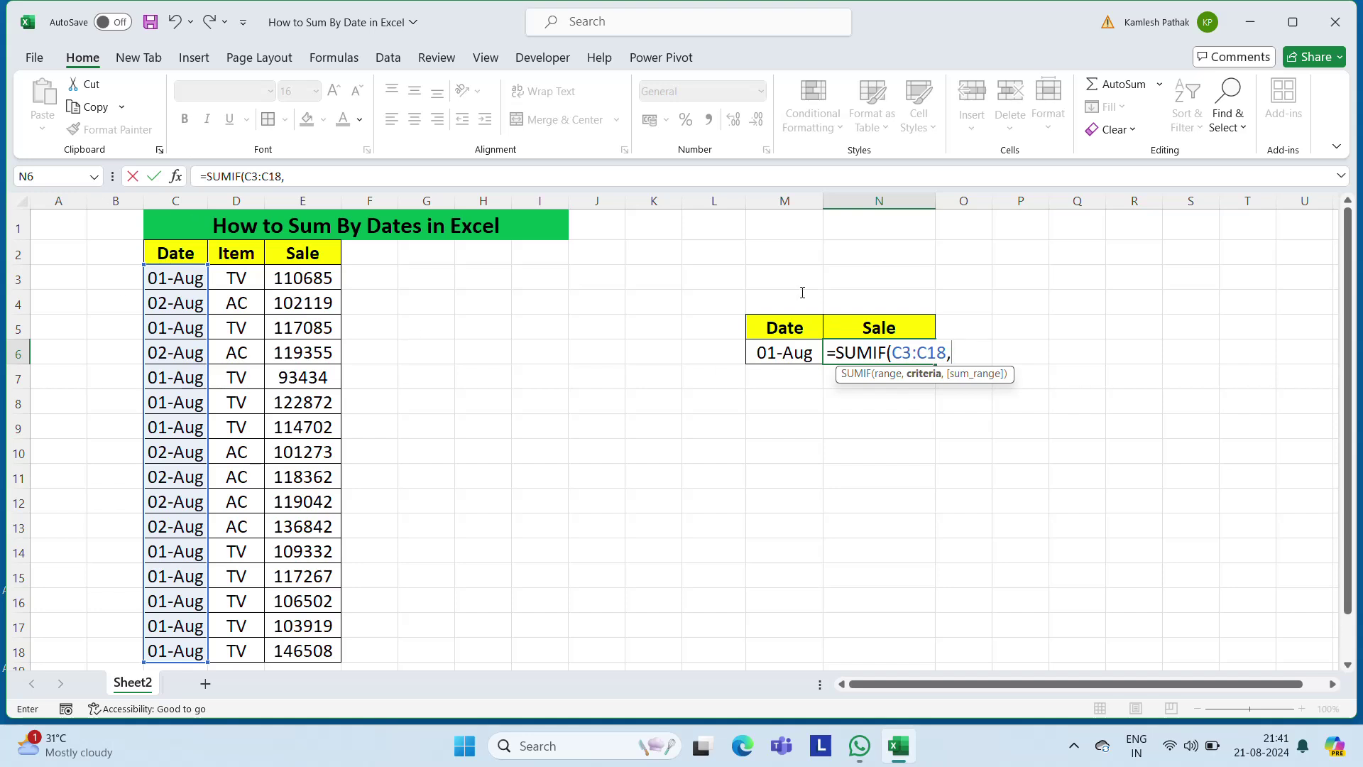
- Complete N6 as =SUMIF(C3:C18,M6,E3:E18), returning 1142306
click(779, 355)
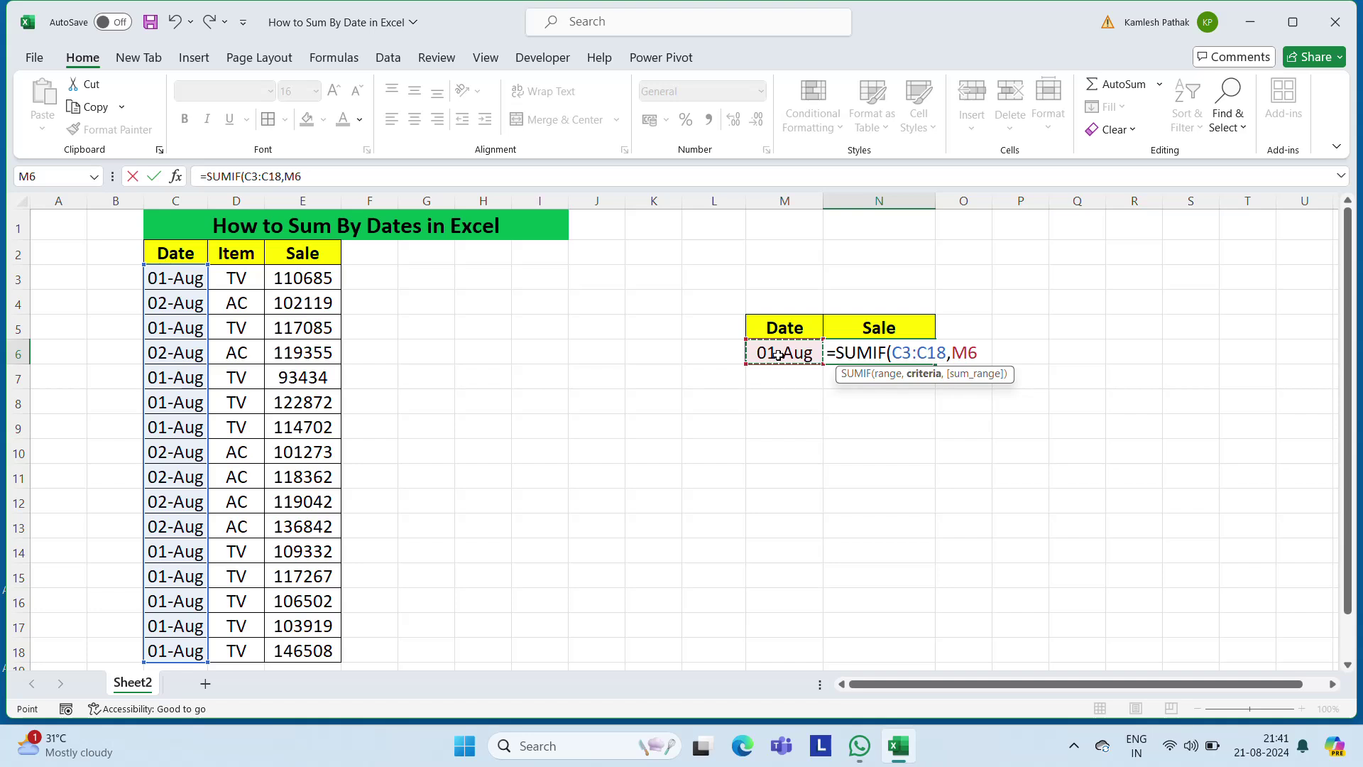
text(,)
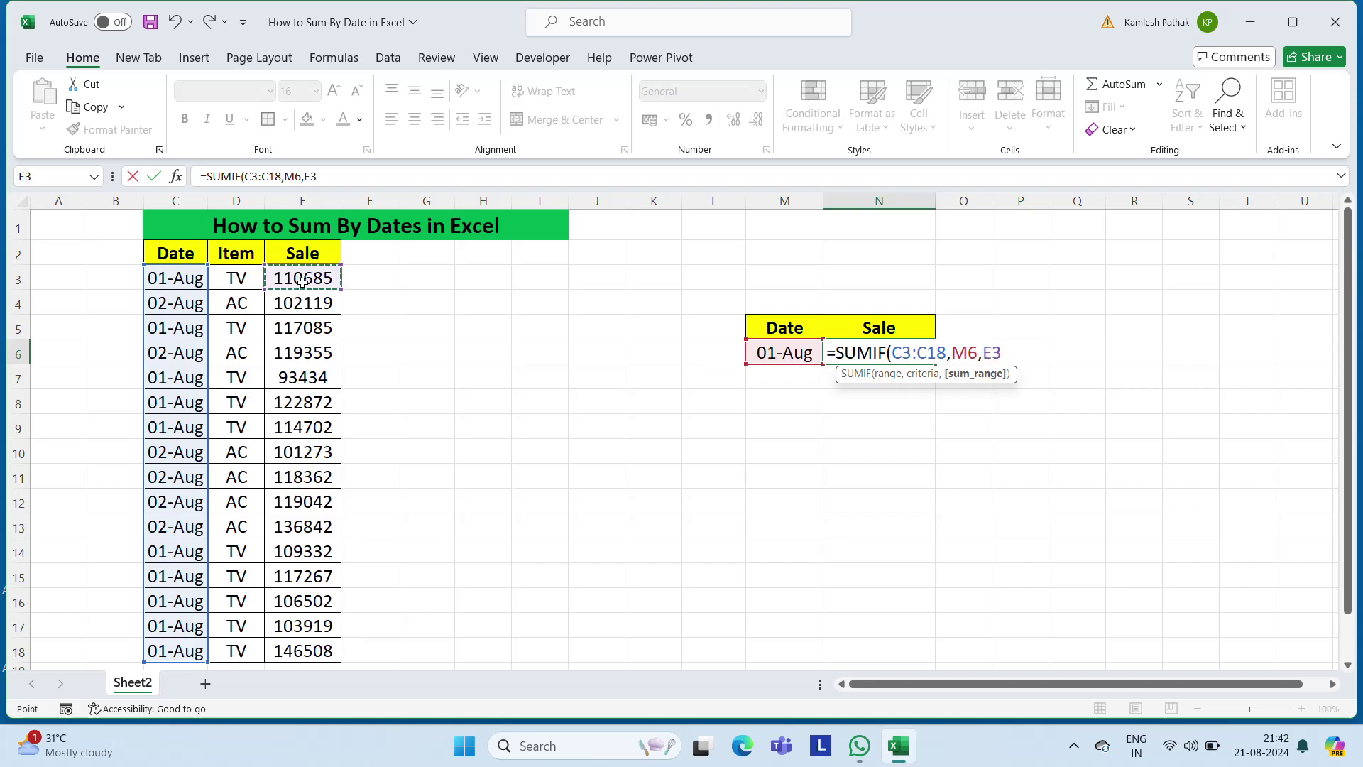
key(ctrl+shift+Down)
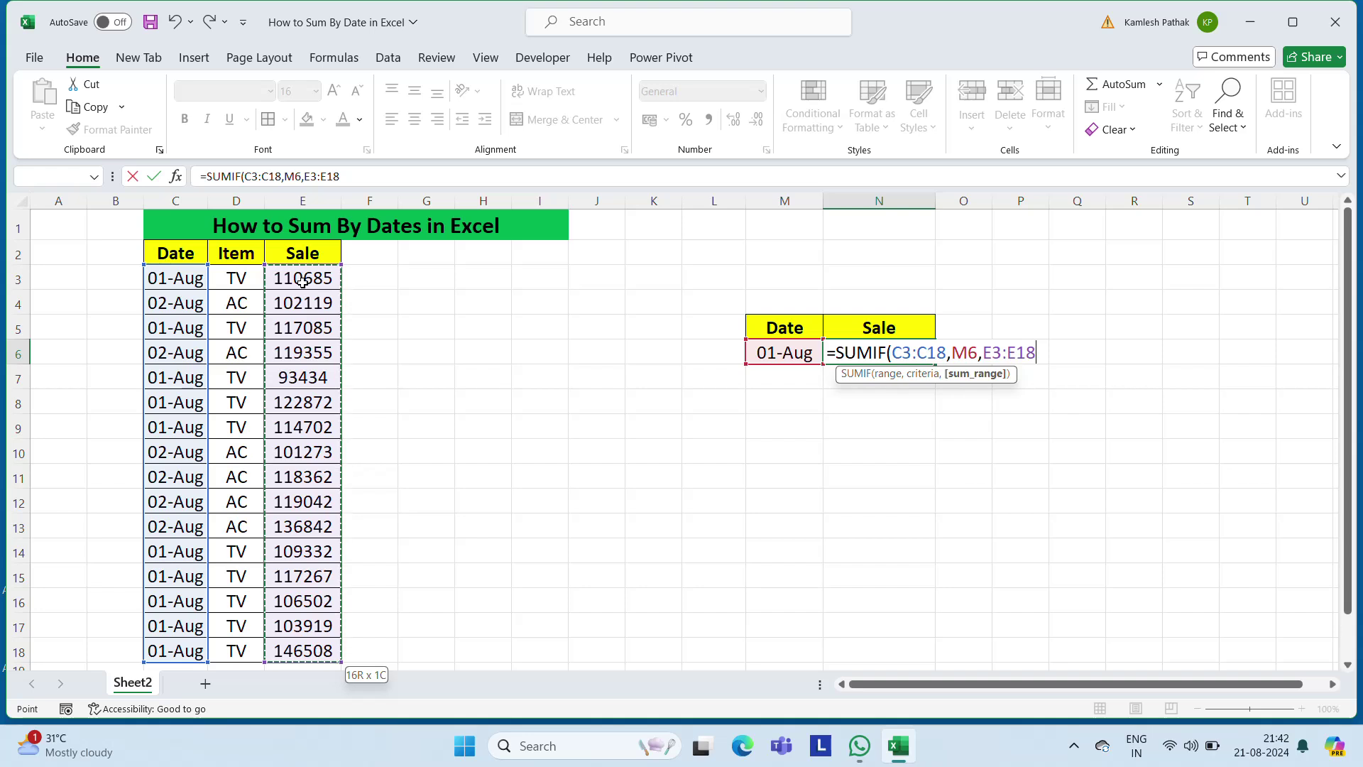
key(Return)
- Middle-align and center the 1142306 total in N6
key(Up)
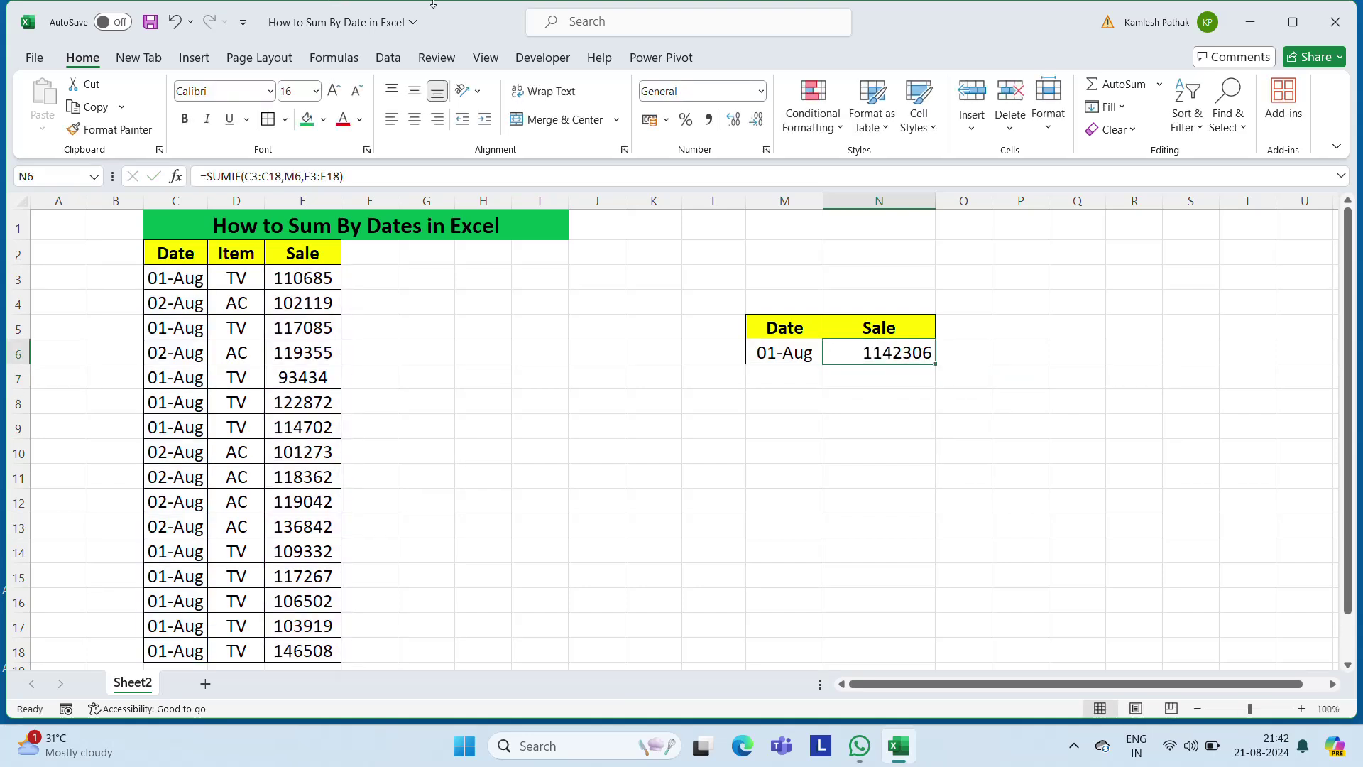
click(415, 91)
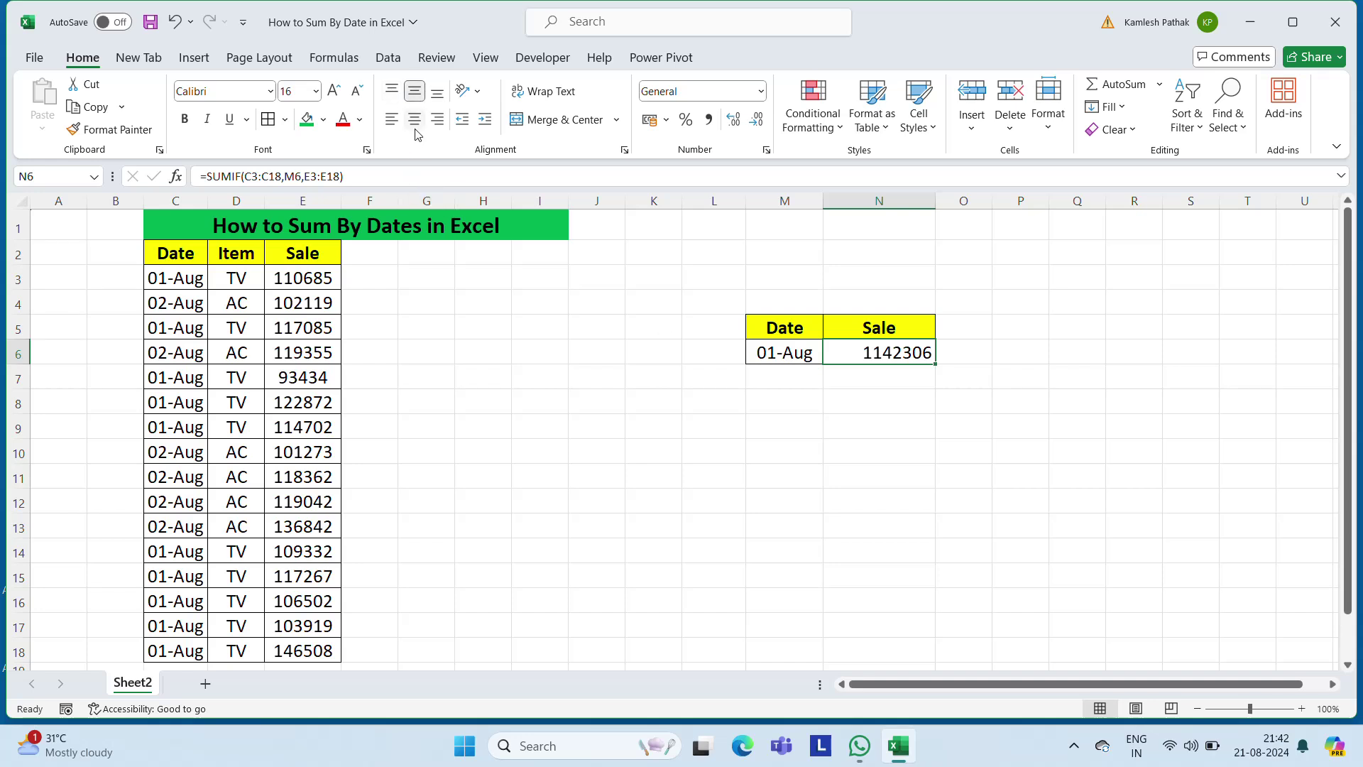
click(415, 120)
click(986, 361)
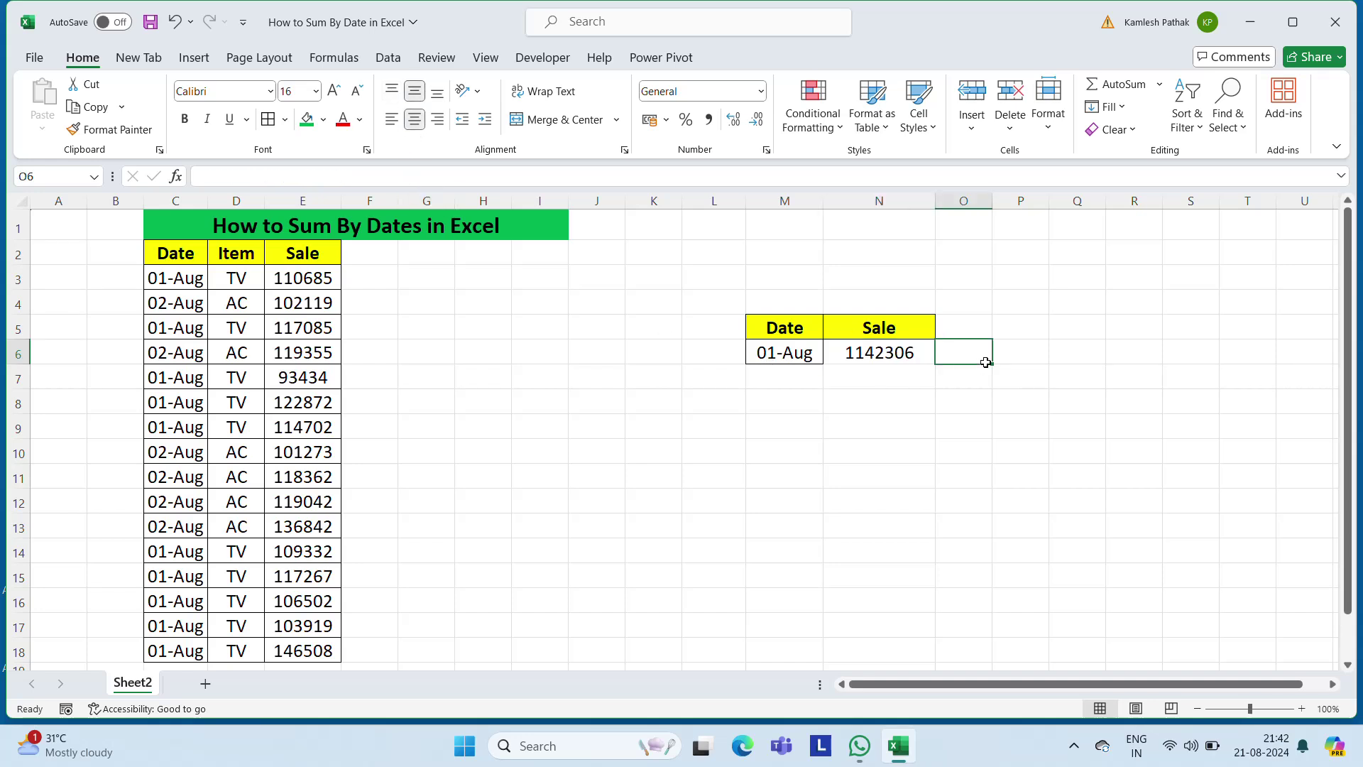
- Add the 01-Aug sales E3, E5, E7, E8, E9 and E14–E18 to N6's selection to compare the sums
key(Left)
key(Left)
key(Right)
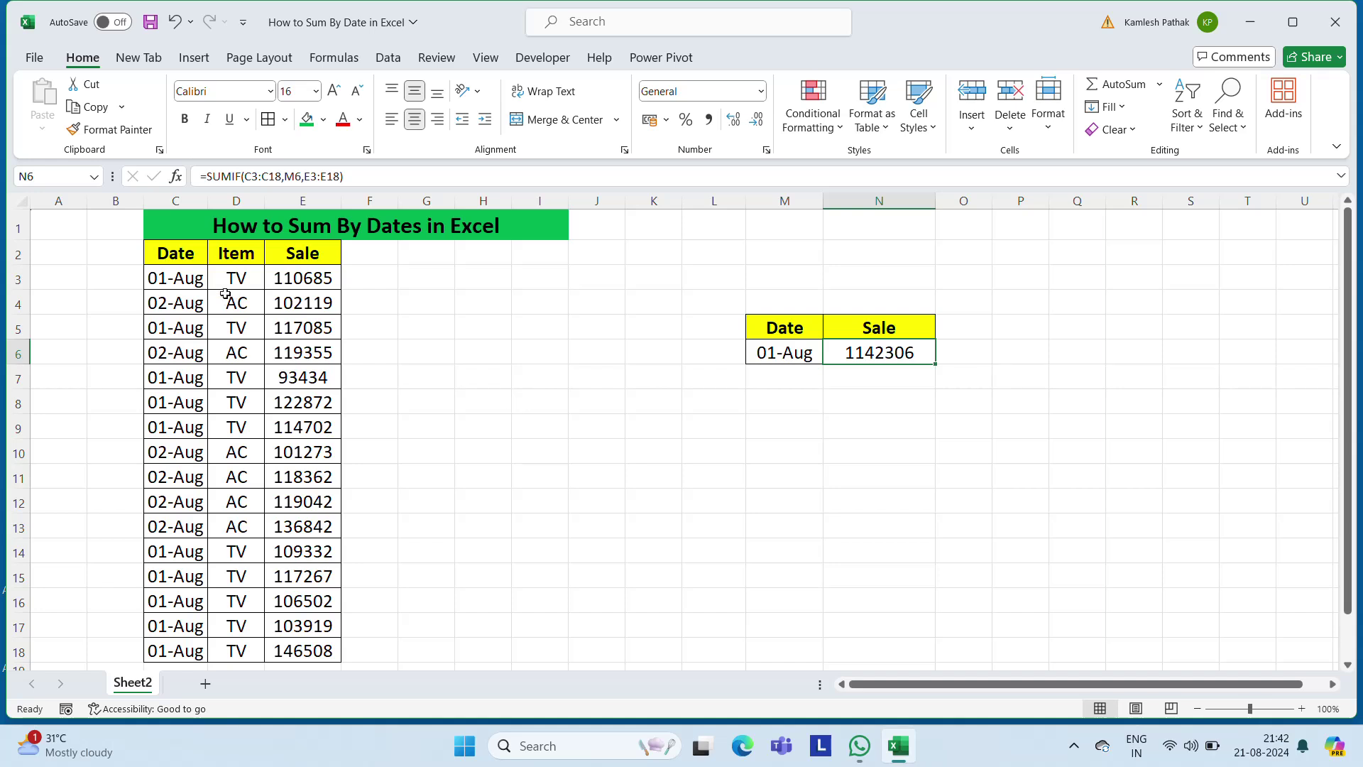
ctrl+click(315, 278)
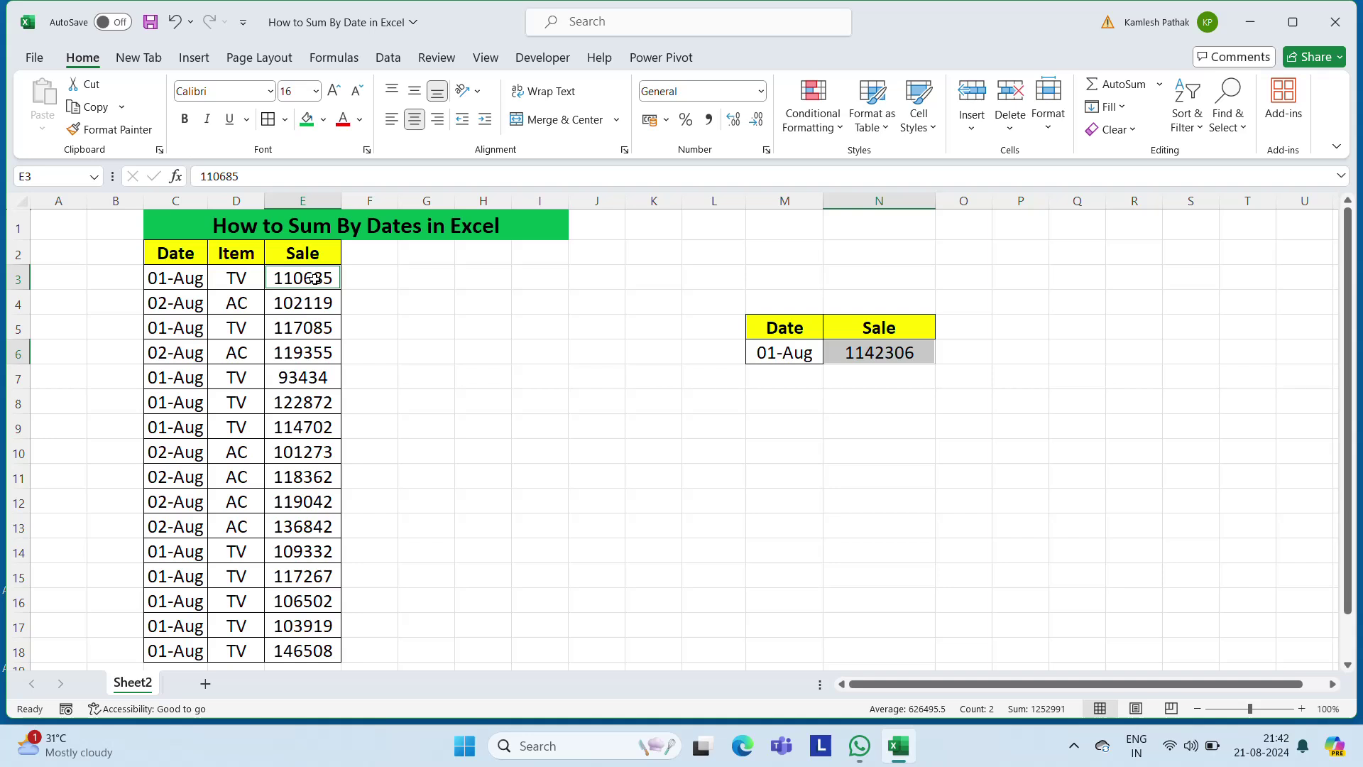
ctrl+click(321, 328)
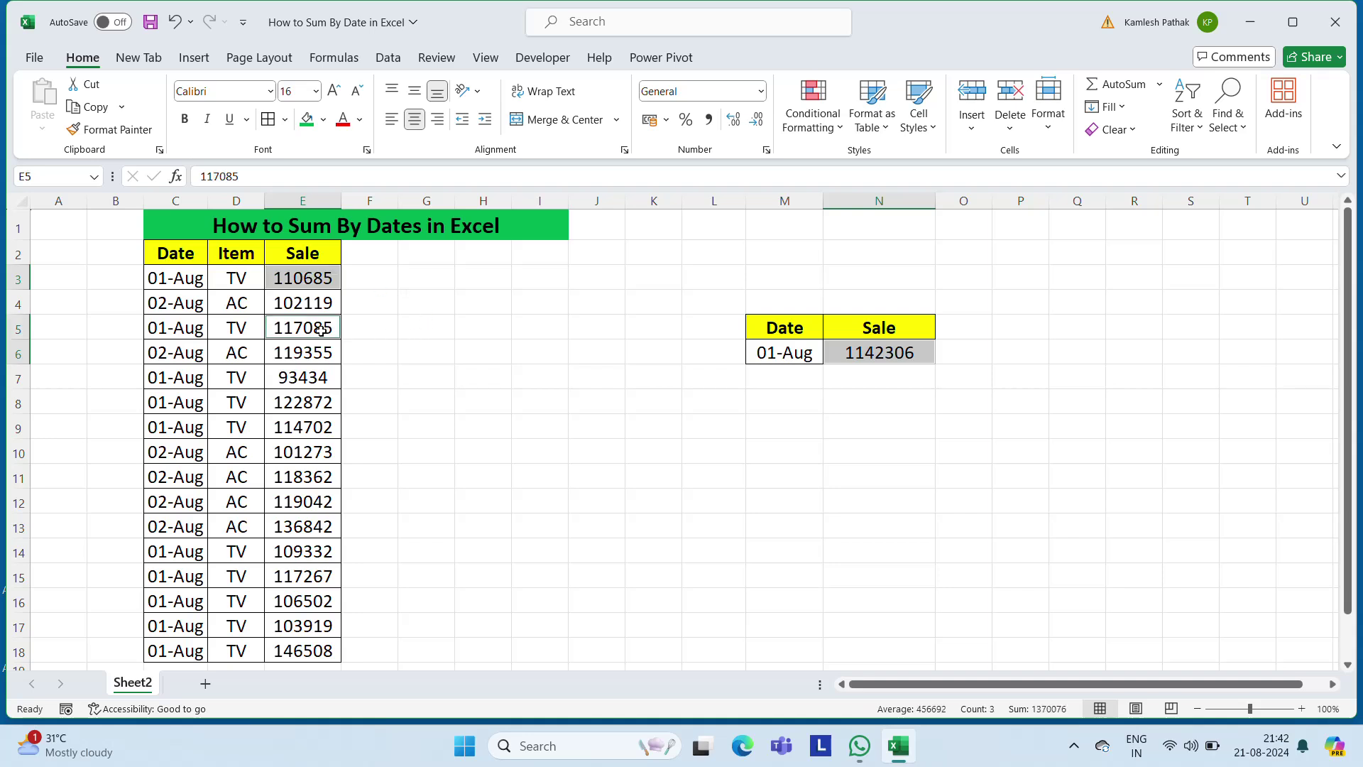
ctrl+click(316, 379)
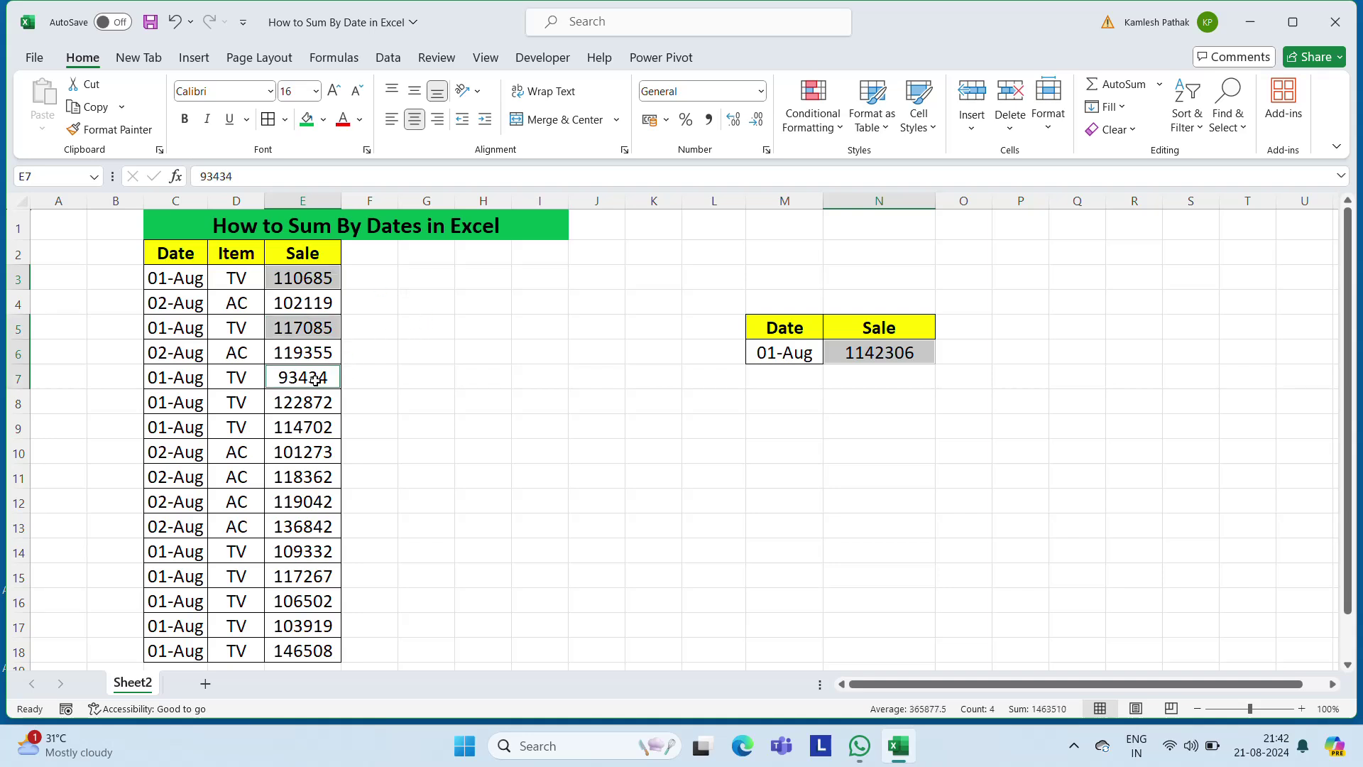
ctrl+click(308, 401)
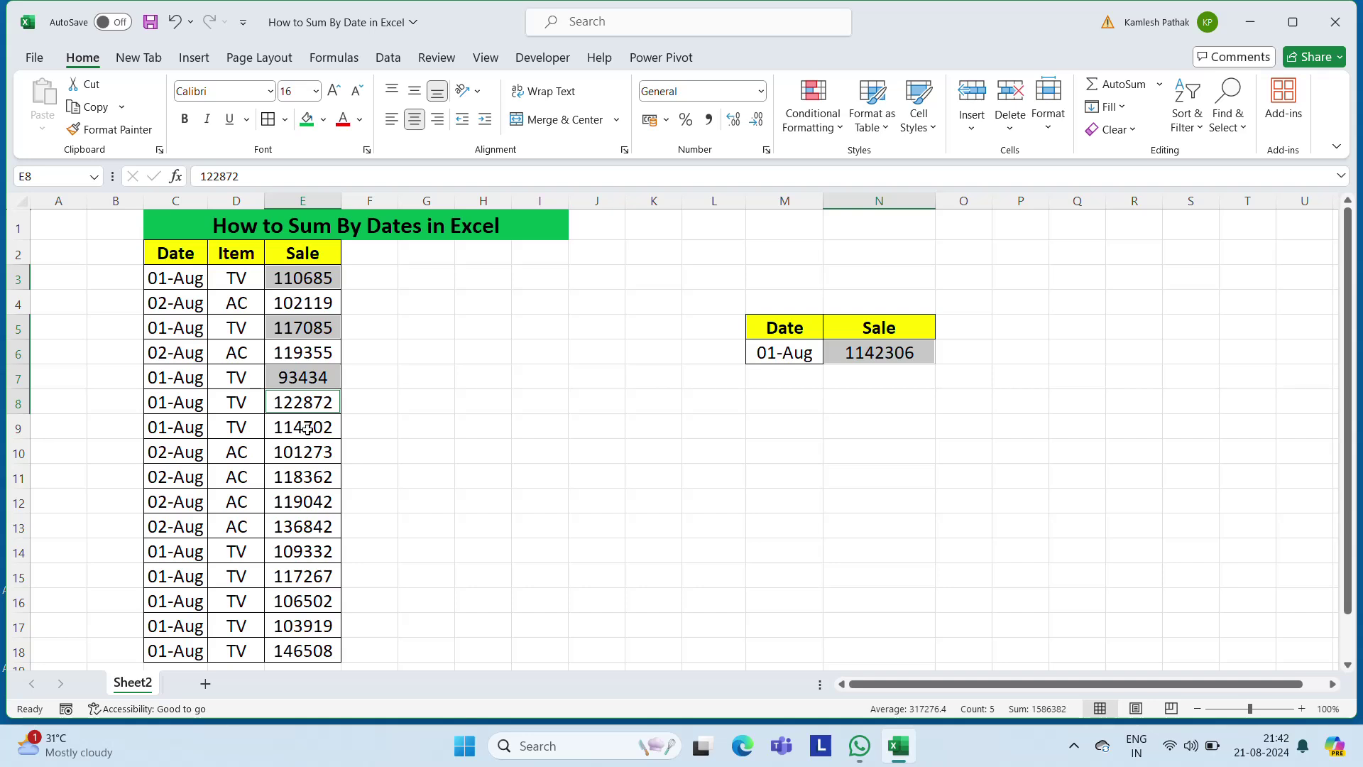
ctrl+click(307, 428)
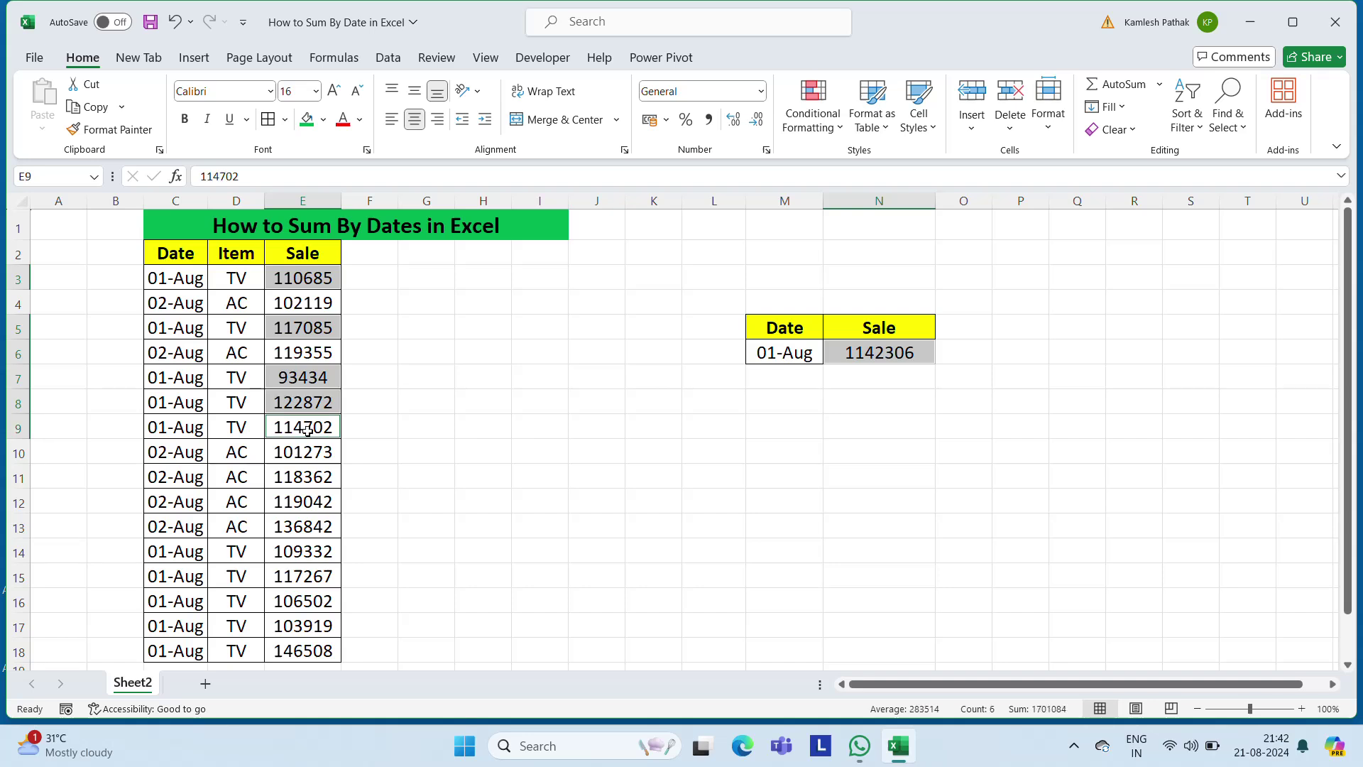
ctrl+click(320, 553)
ctrl+click(313, 576)
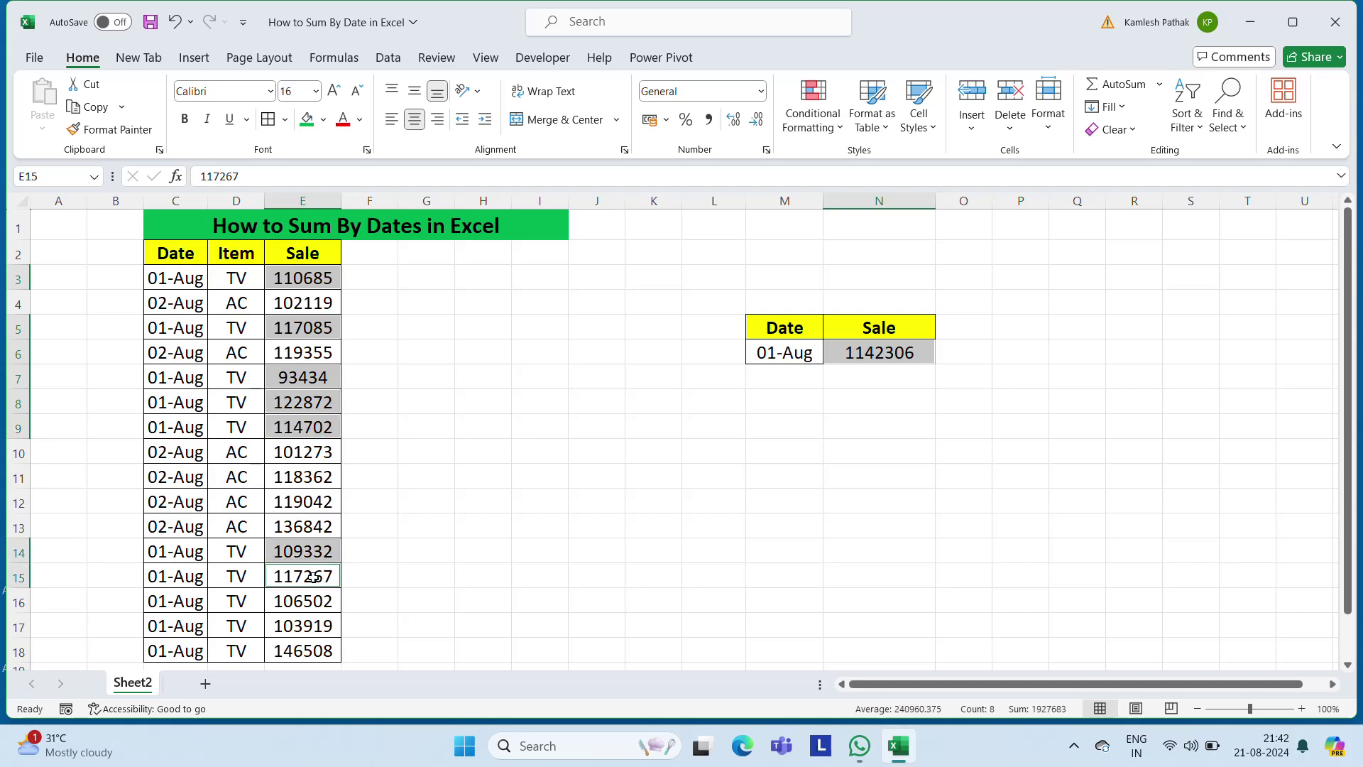
ctrl+click(310, 602)
ctrl+click(310, 626)
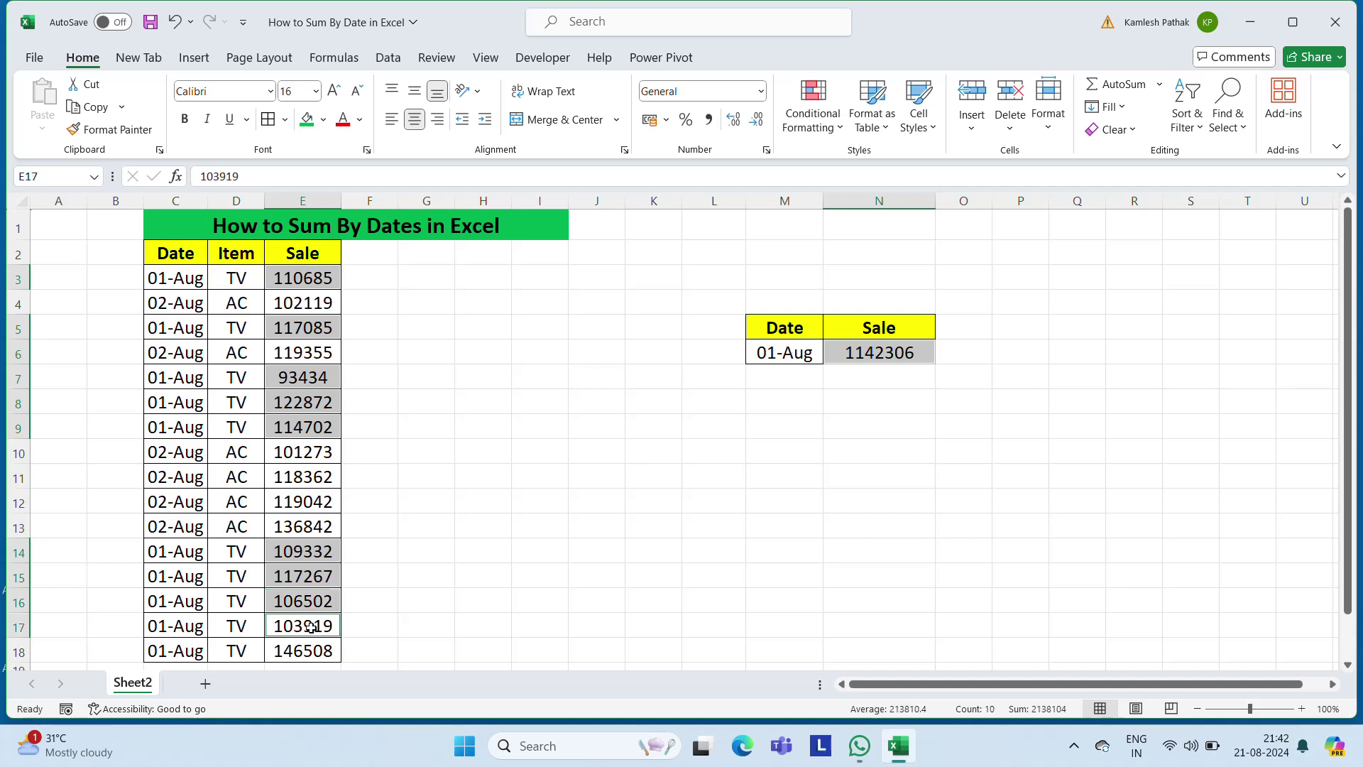
ctrl+click(313, 651)
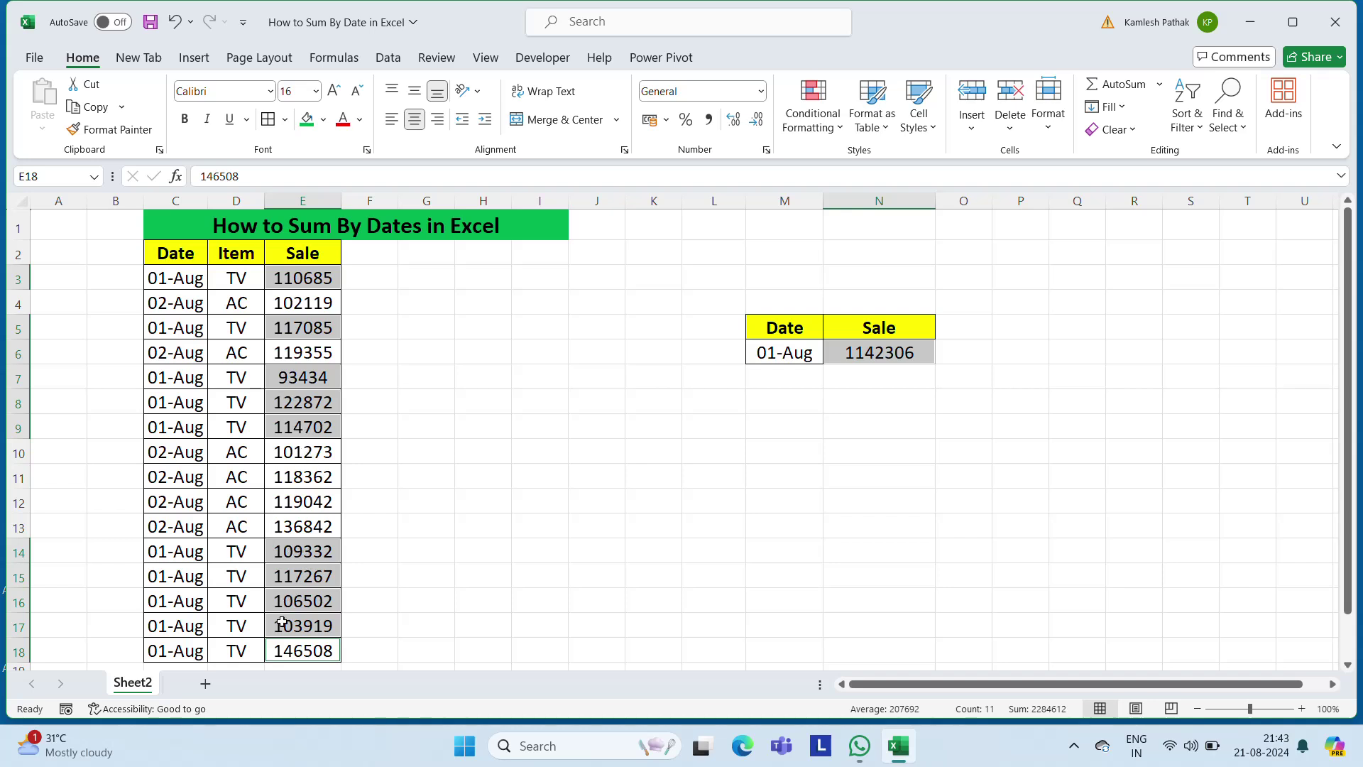
ctrl+click(300, 653)
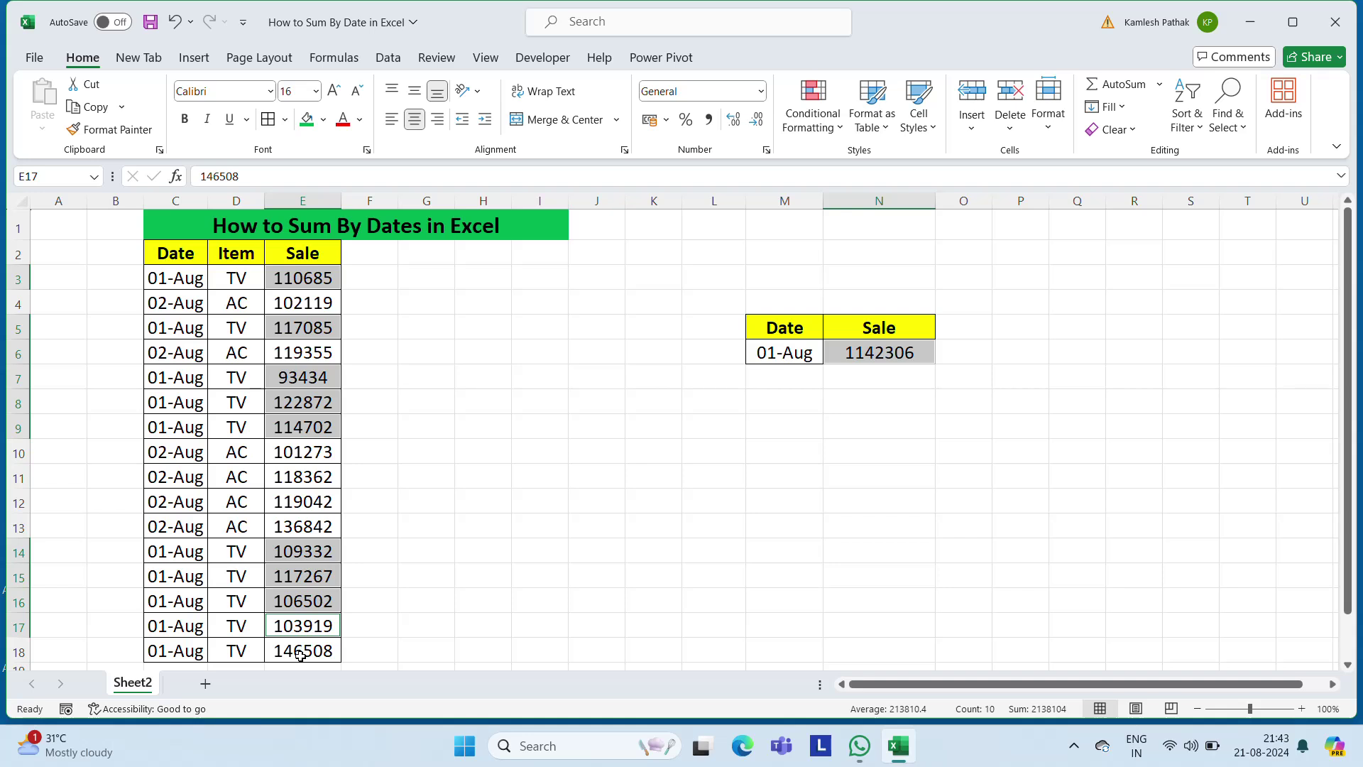
- Begin a manual check sum in G3 adding E3, E5, E7, E8 and E9
click(409, 270)
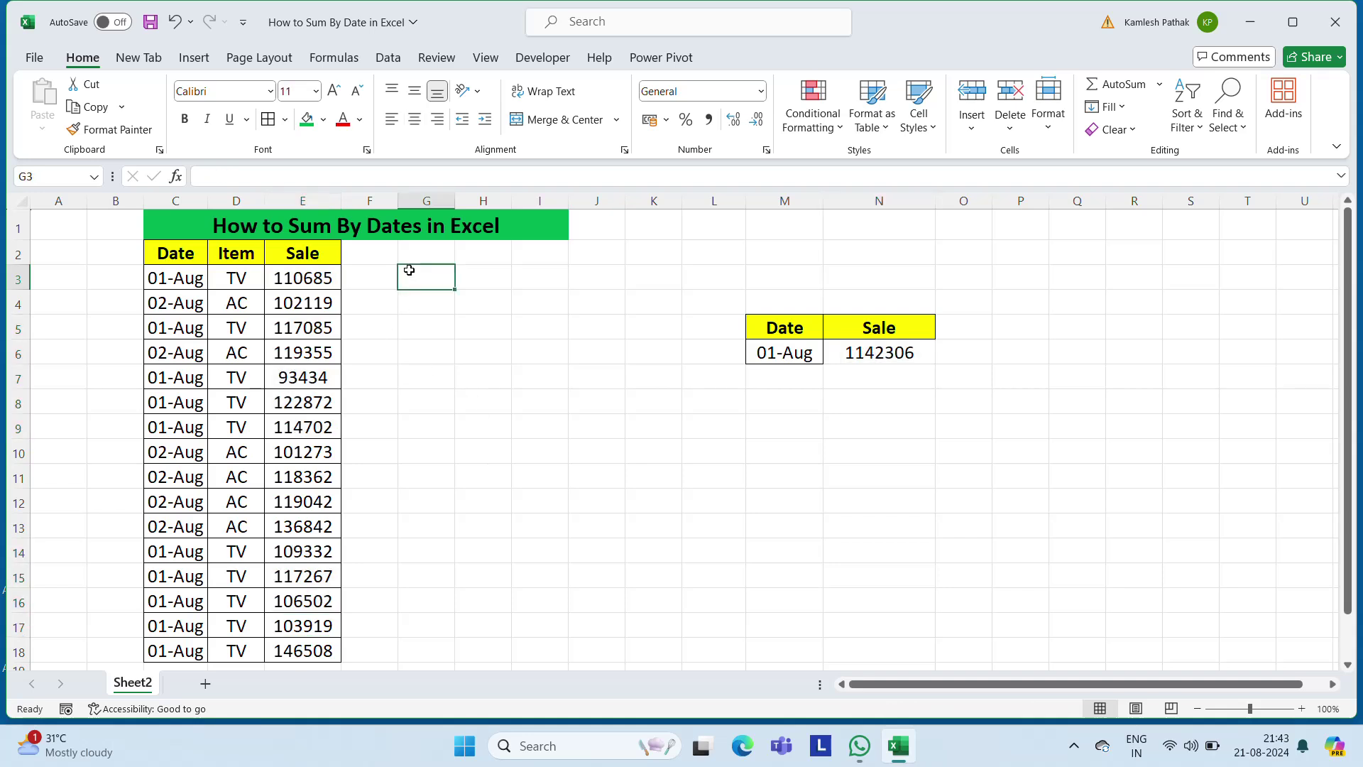
text(=SUM)
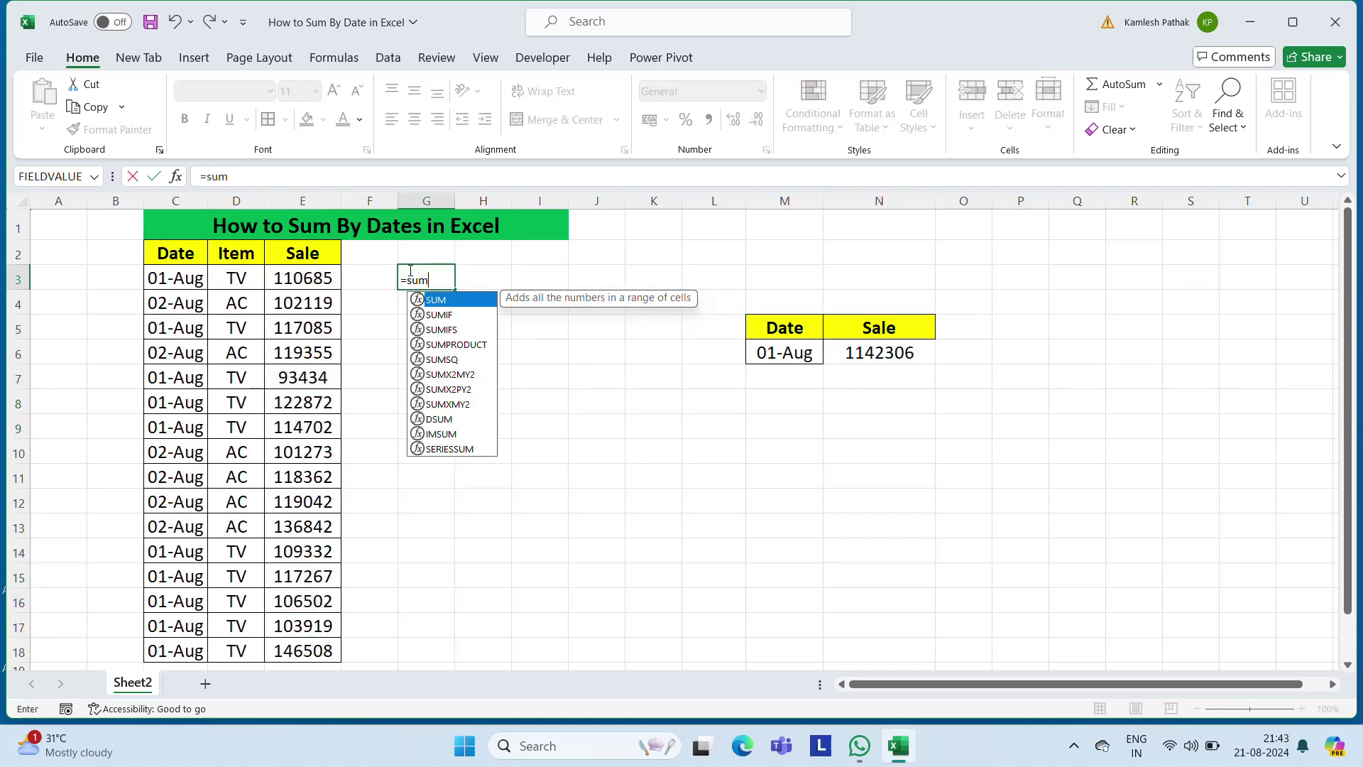
text(()
key(Left)
key(Left)
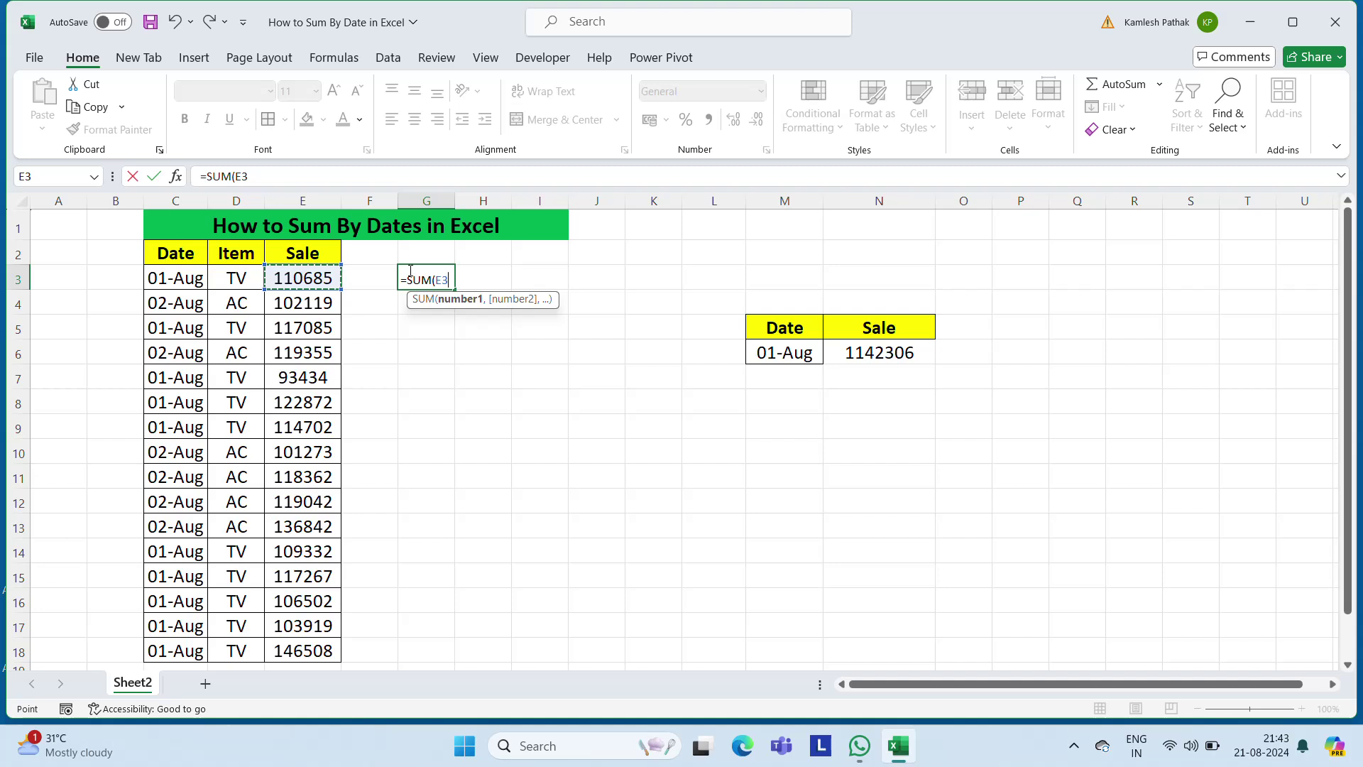
text(+)
click(325, 327)
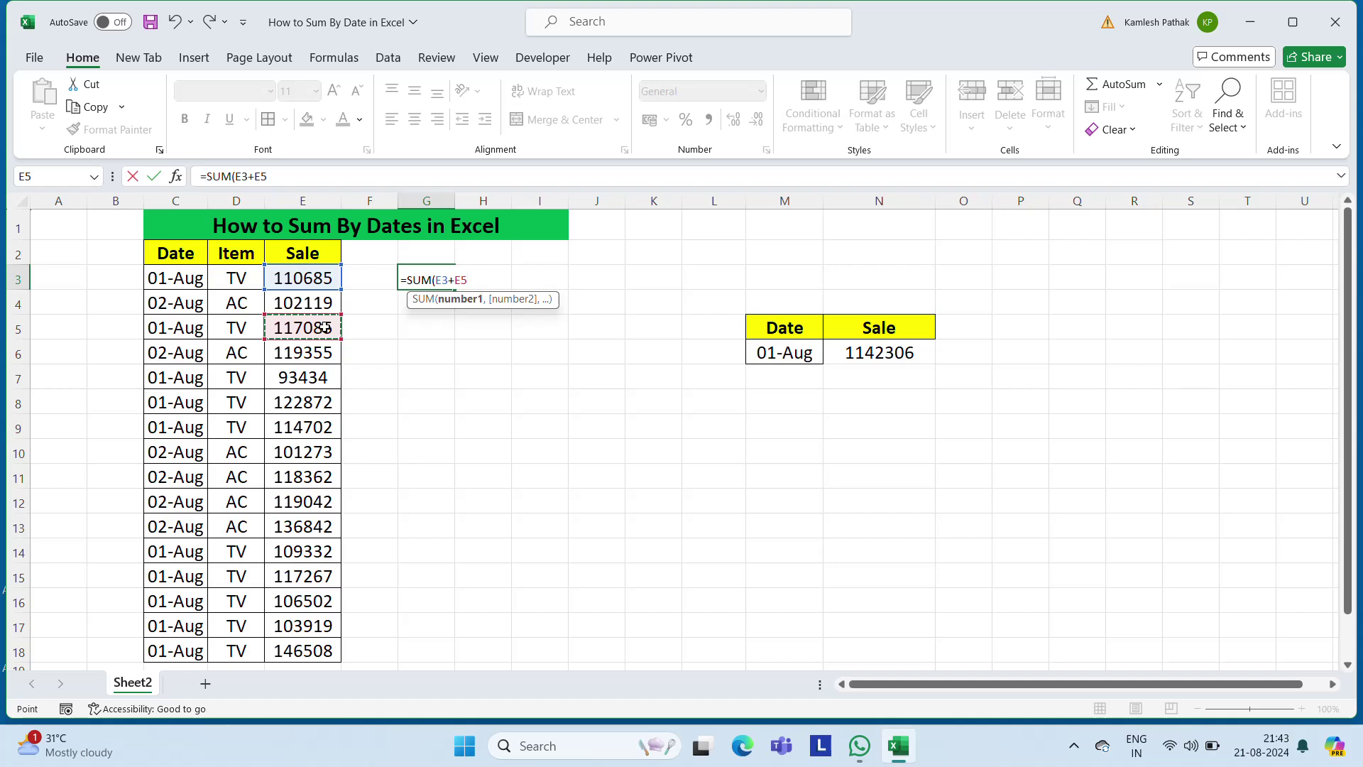
text(+)
click(308, 376)
text(+)
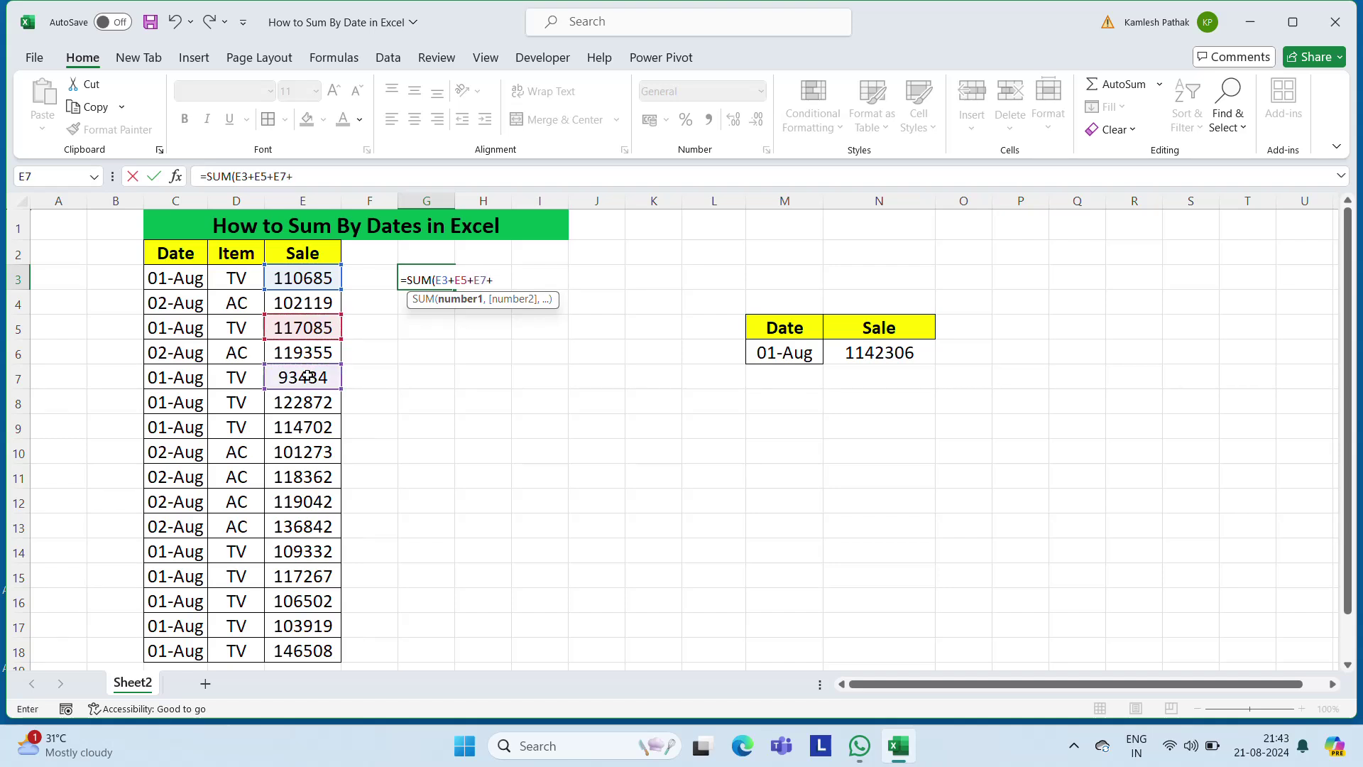
click(308, 403)
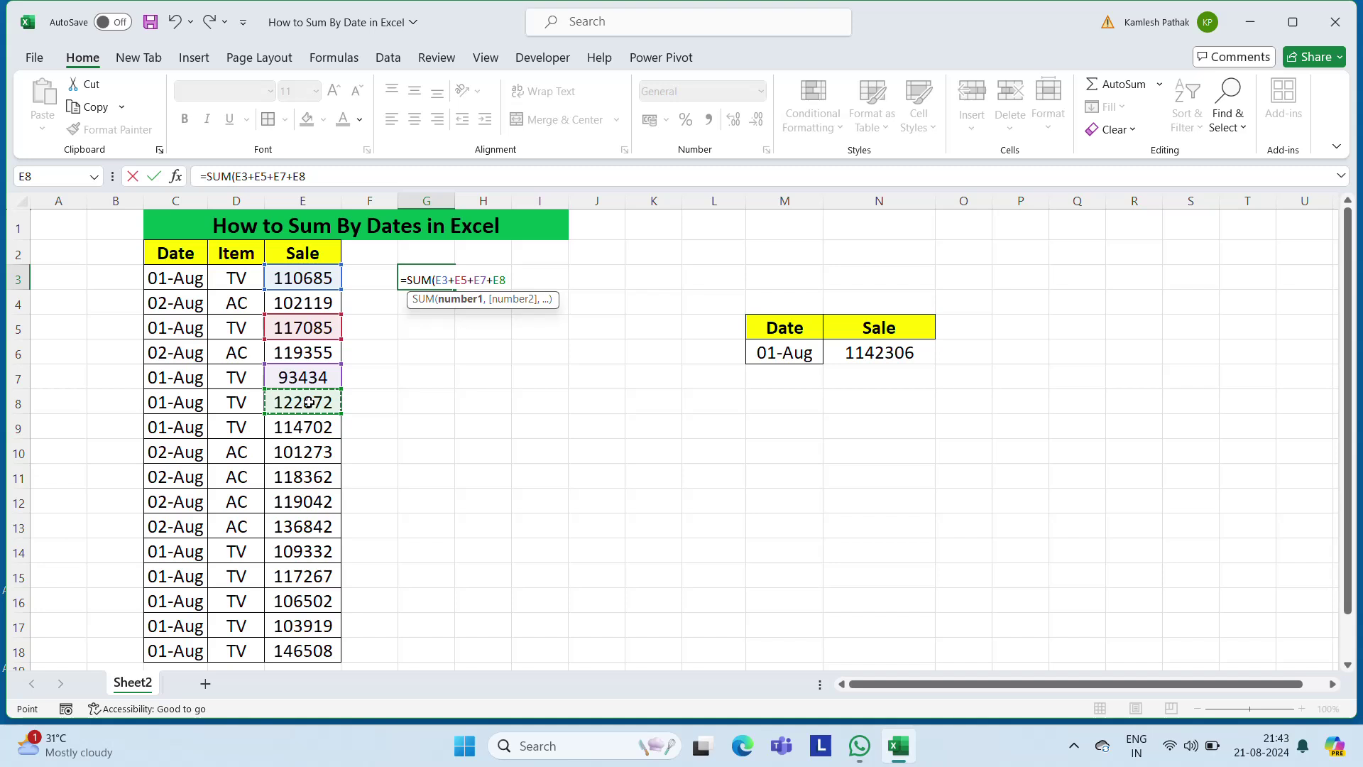
text(+)
click(288, 435)
text(+)
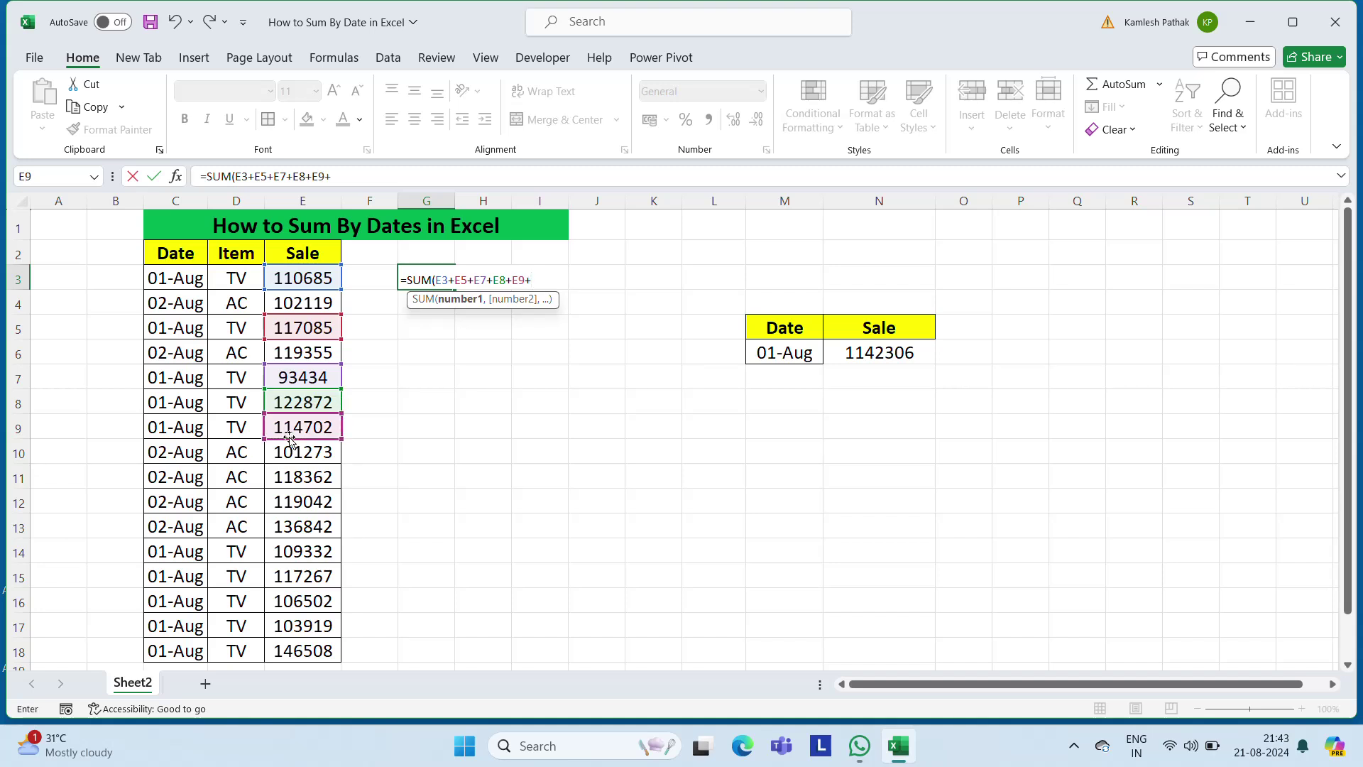
- Add E14, E15, E16, E17 and E18 to finish G3's sum, giving 1142306
click(301, 549)
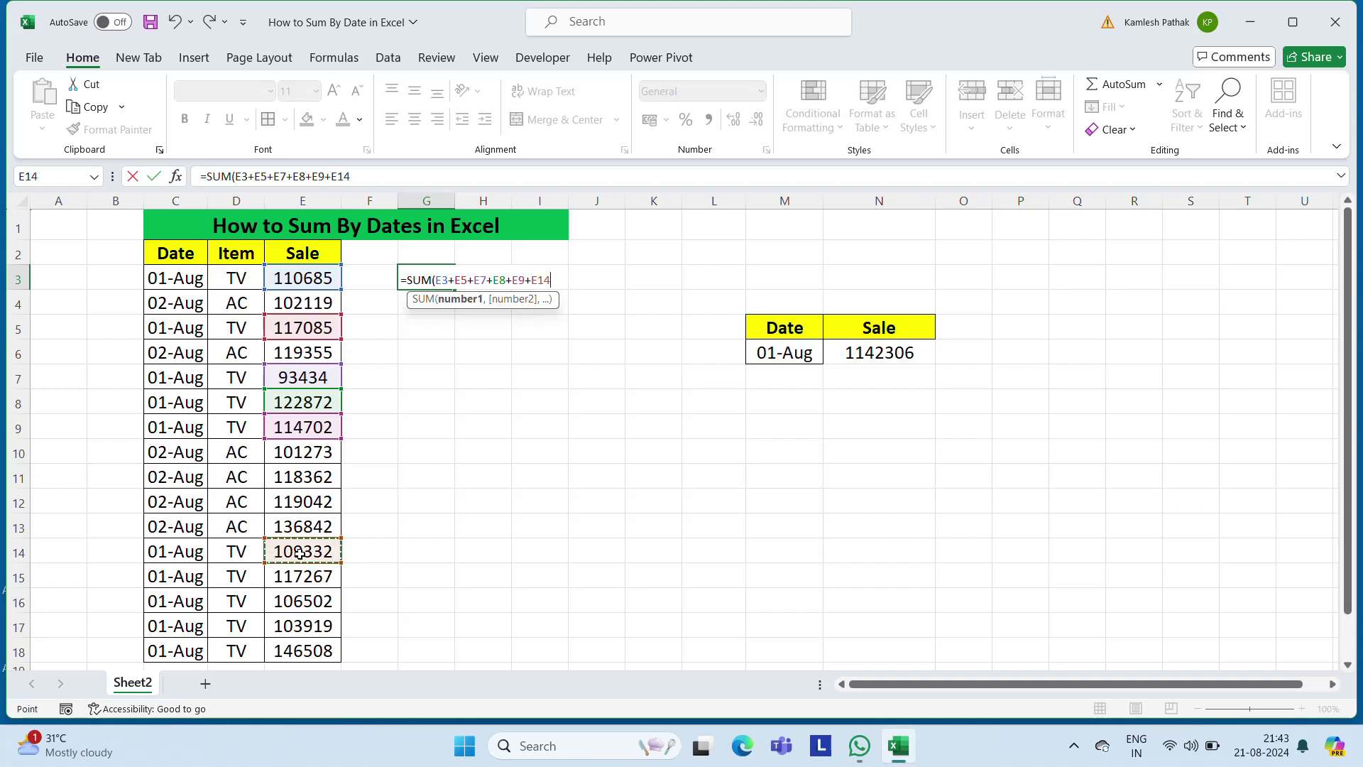
text(+)
click(309, 578)
text(+)
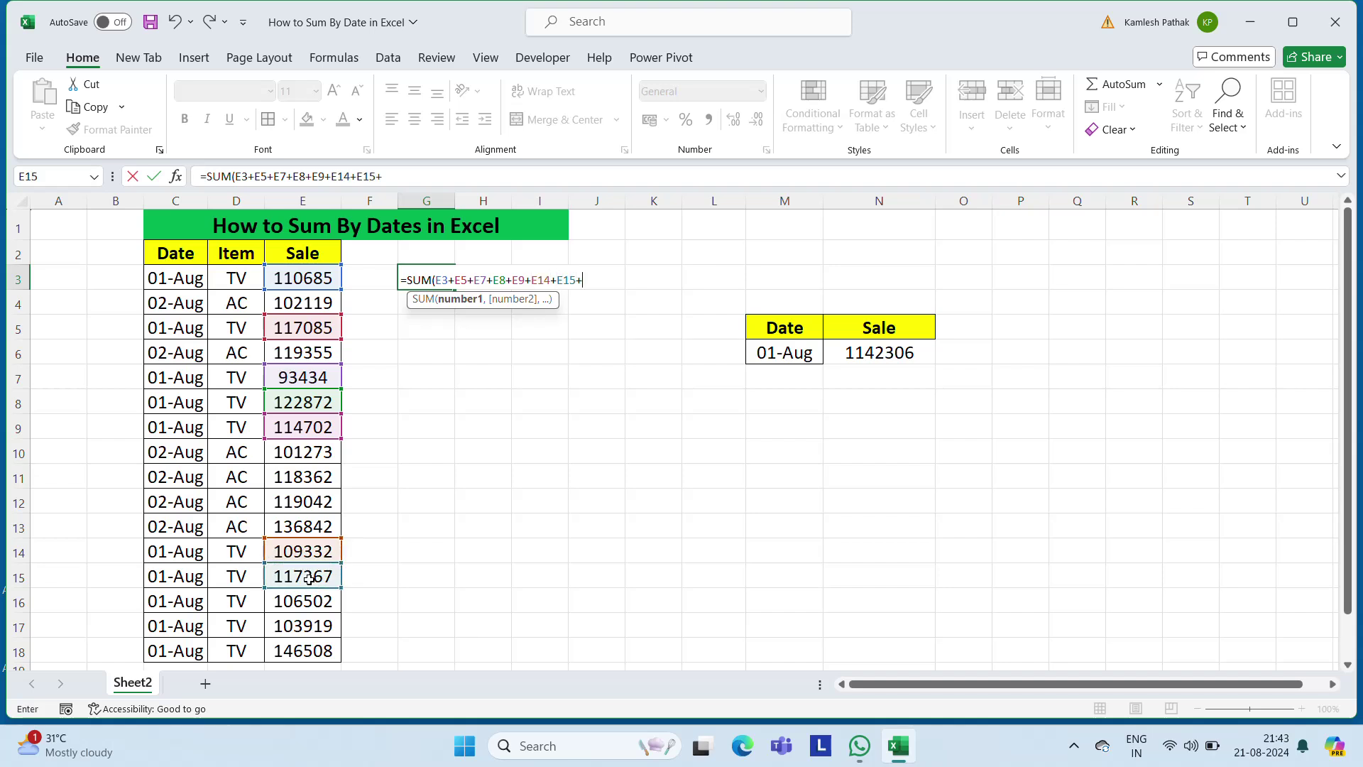
click(316, 606)
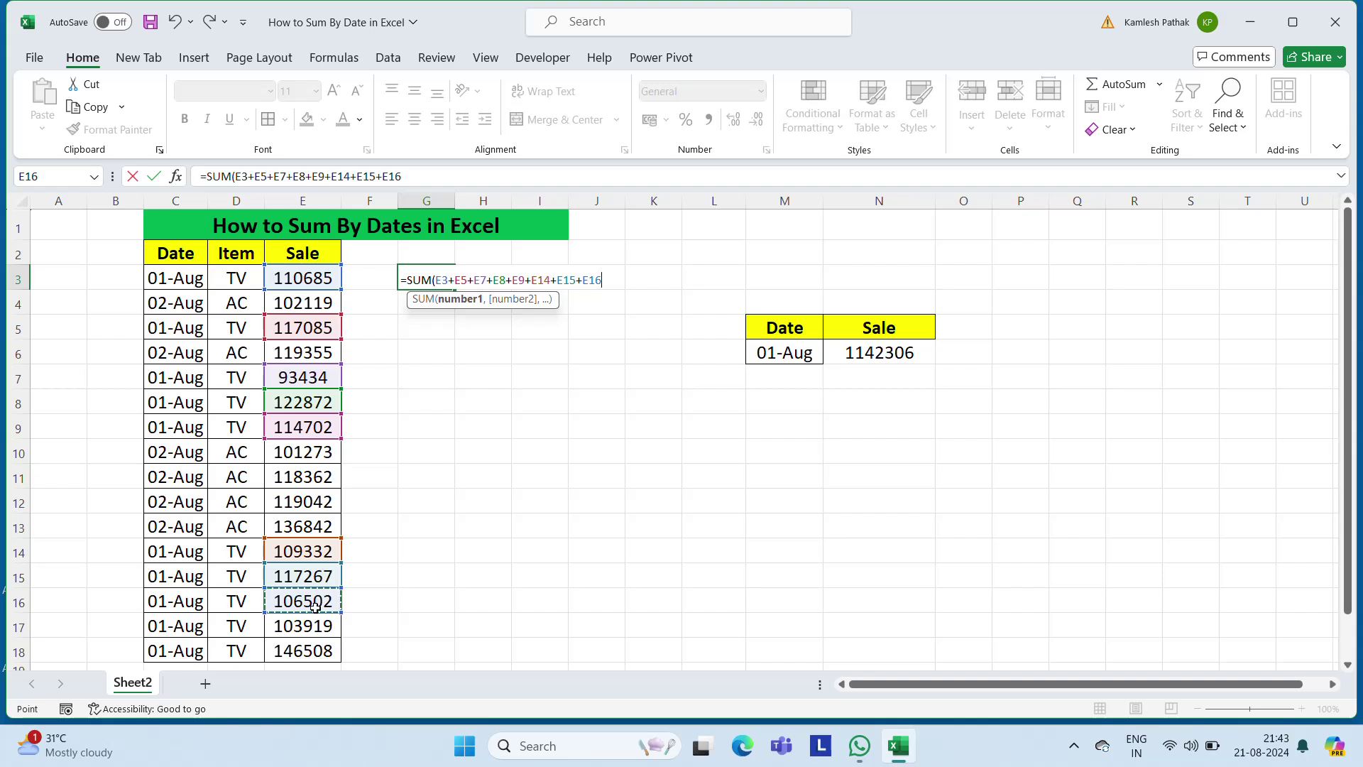
text(+)
click(315, 626)
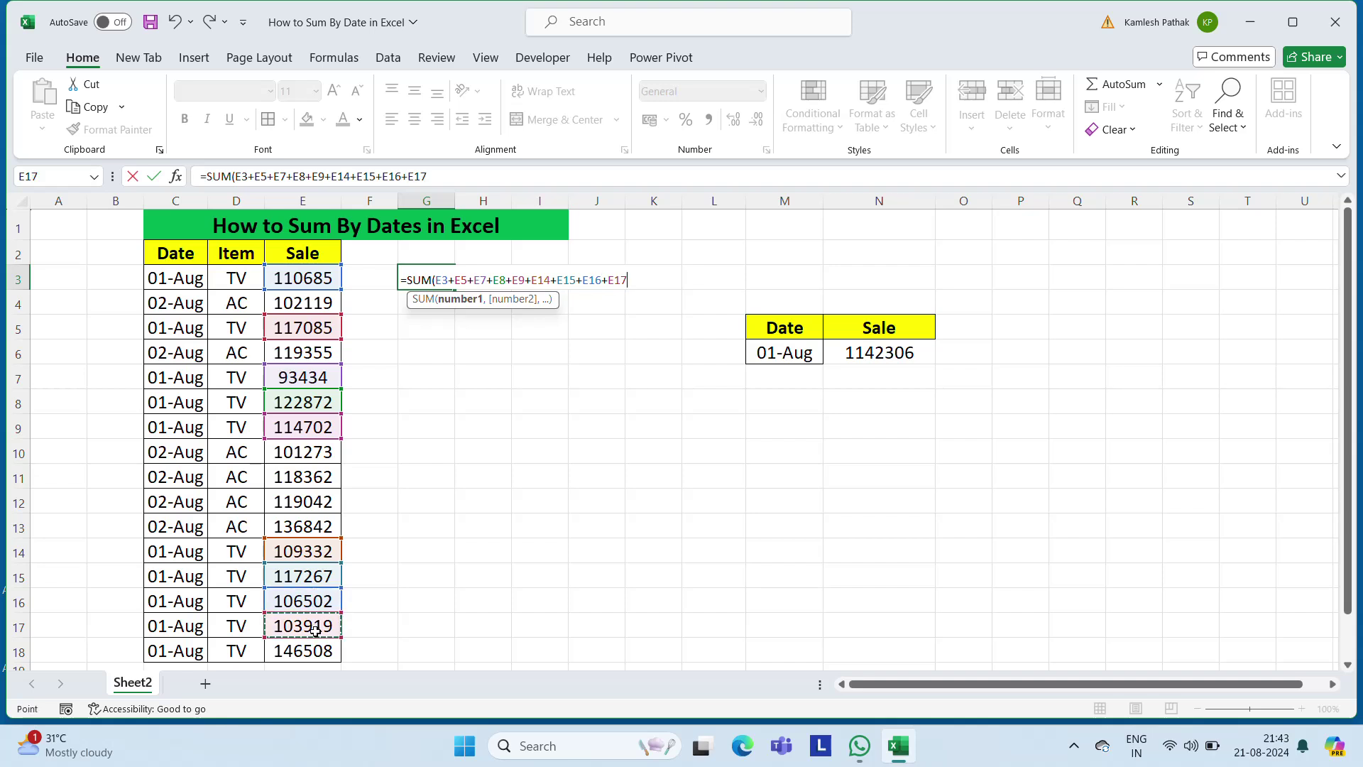
text(+)
click(315, 650)
key(Return)
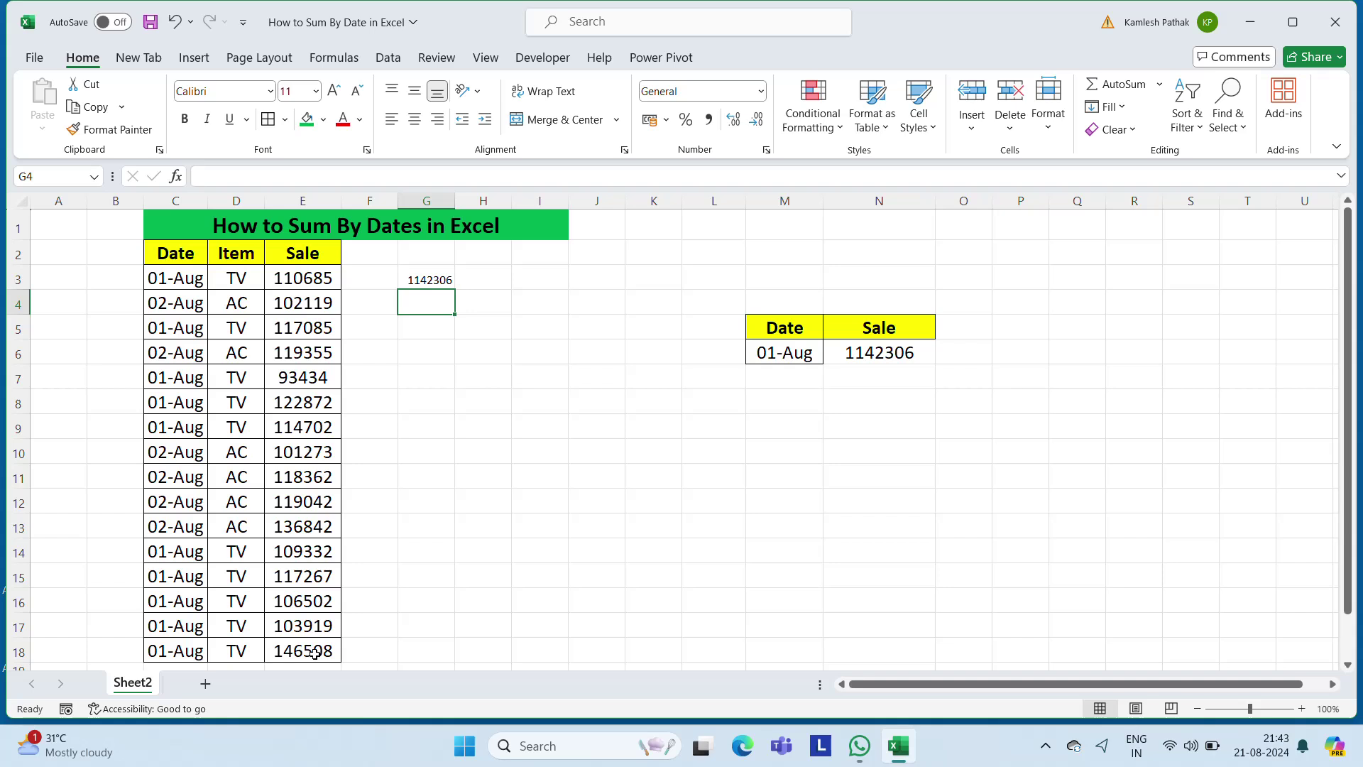
- Set G3's font size to 16
key(Up)
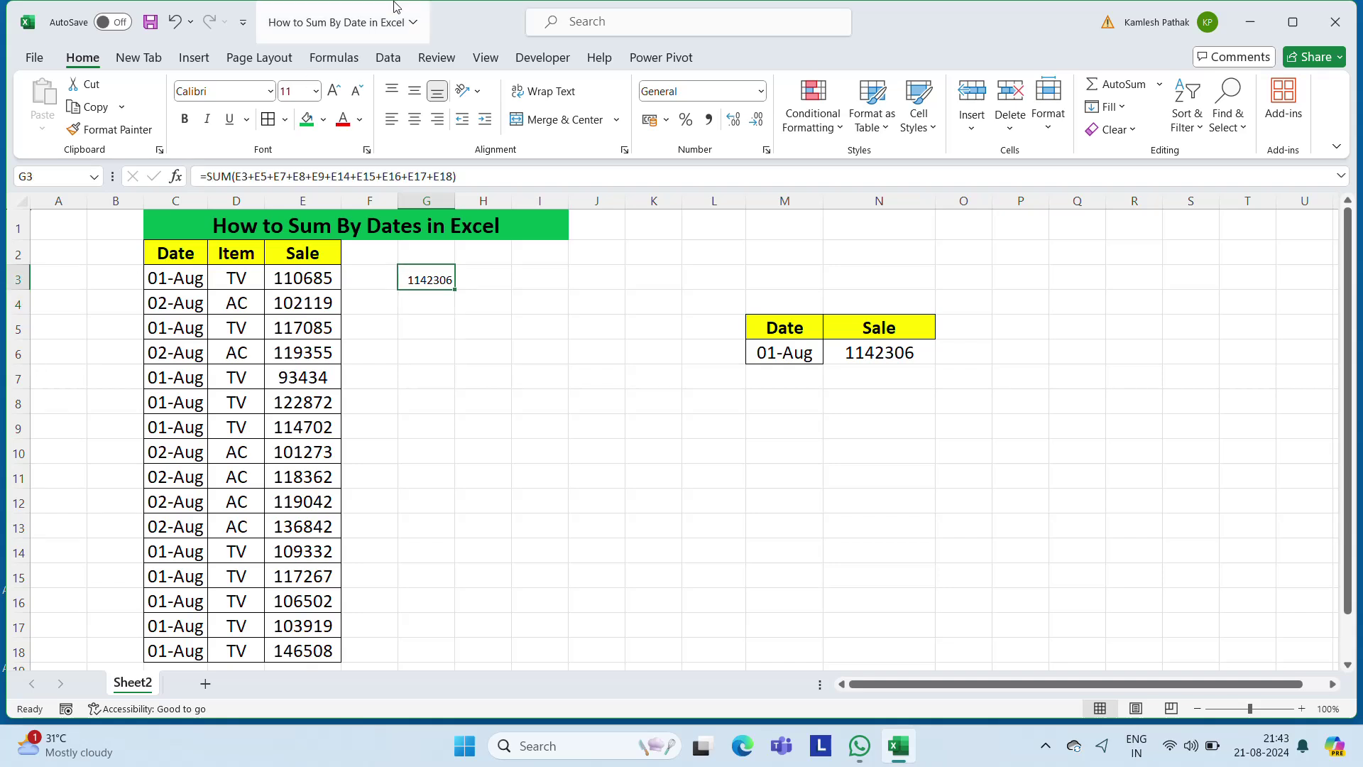
click(294, 91)
text(16)
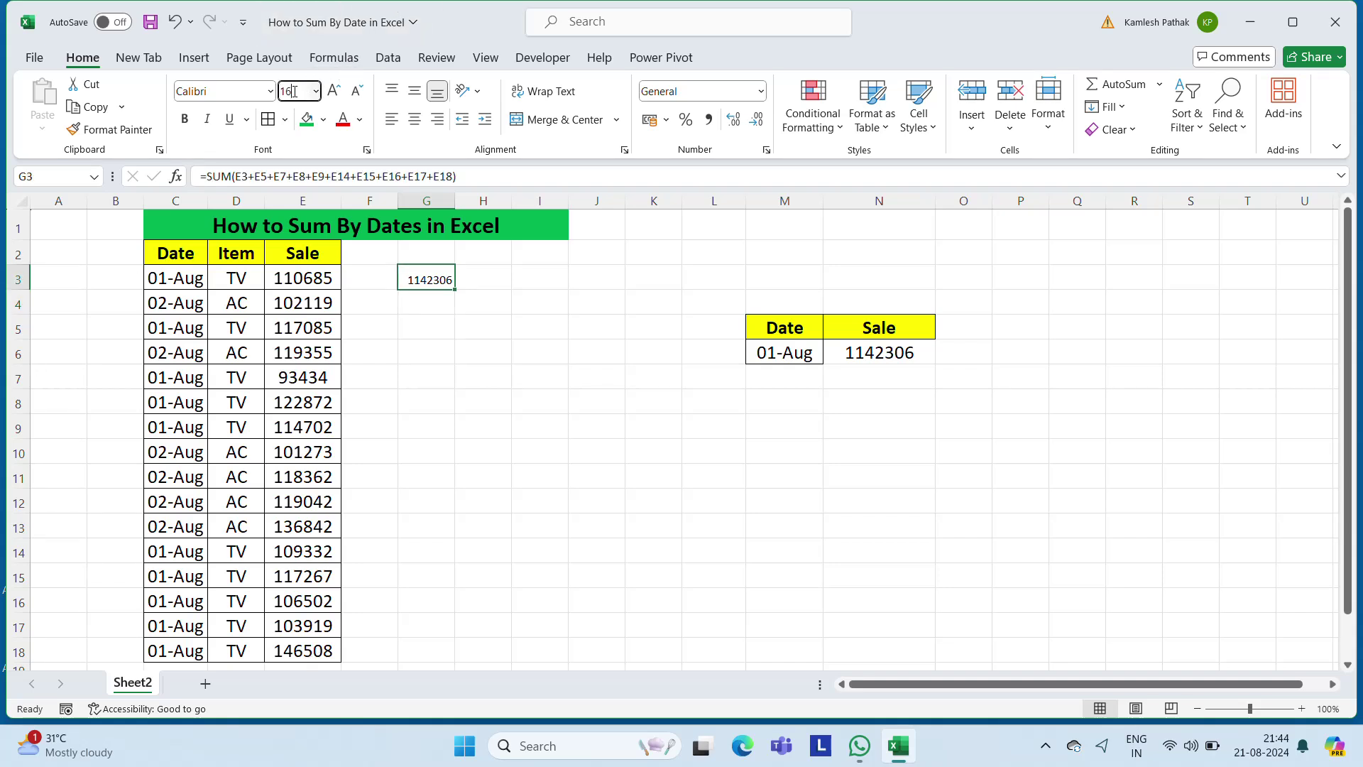
key(Return)
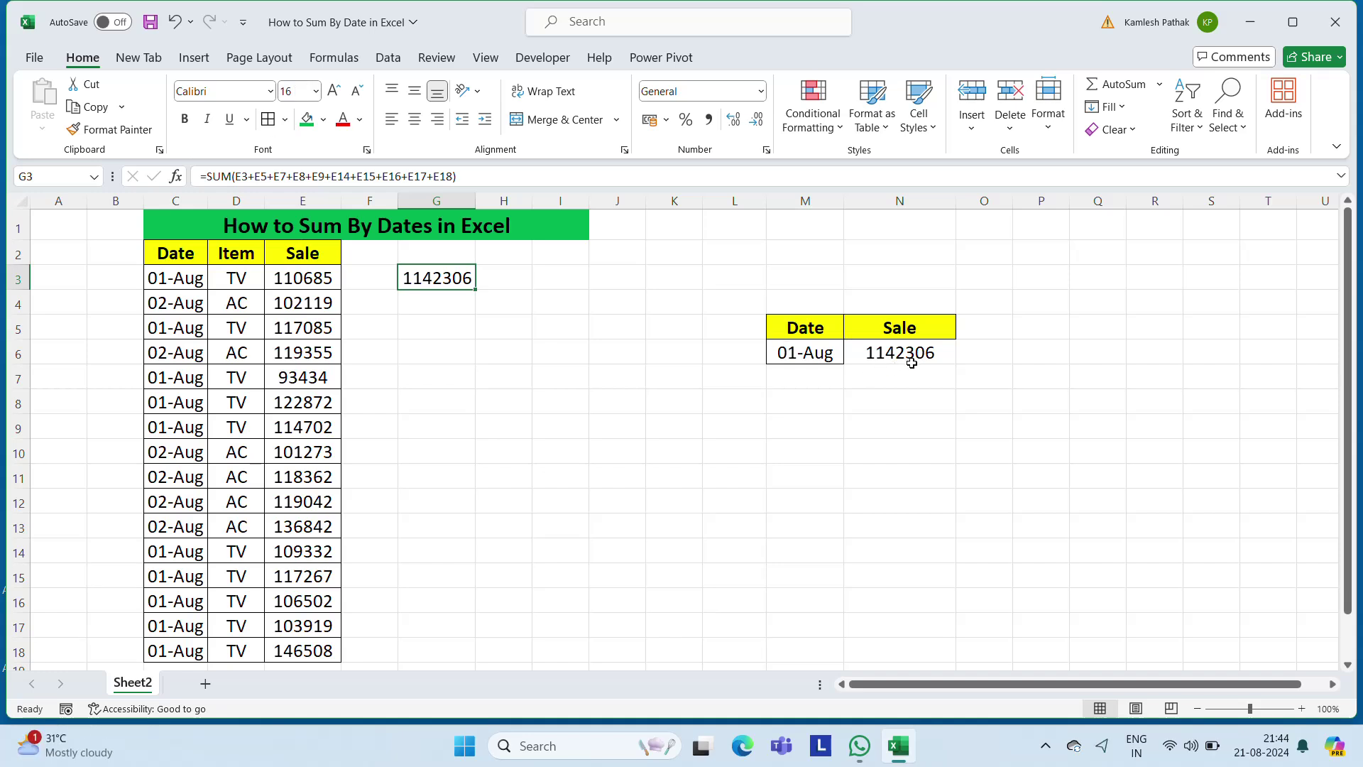
- Change the M6 date to 02-Aug so N6 shows 696993
click(794, 352)
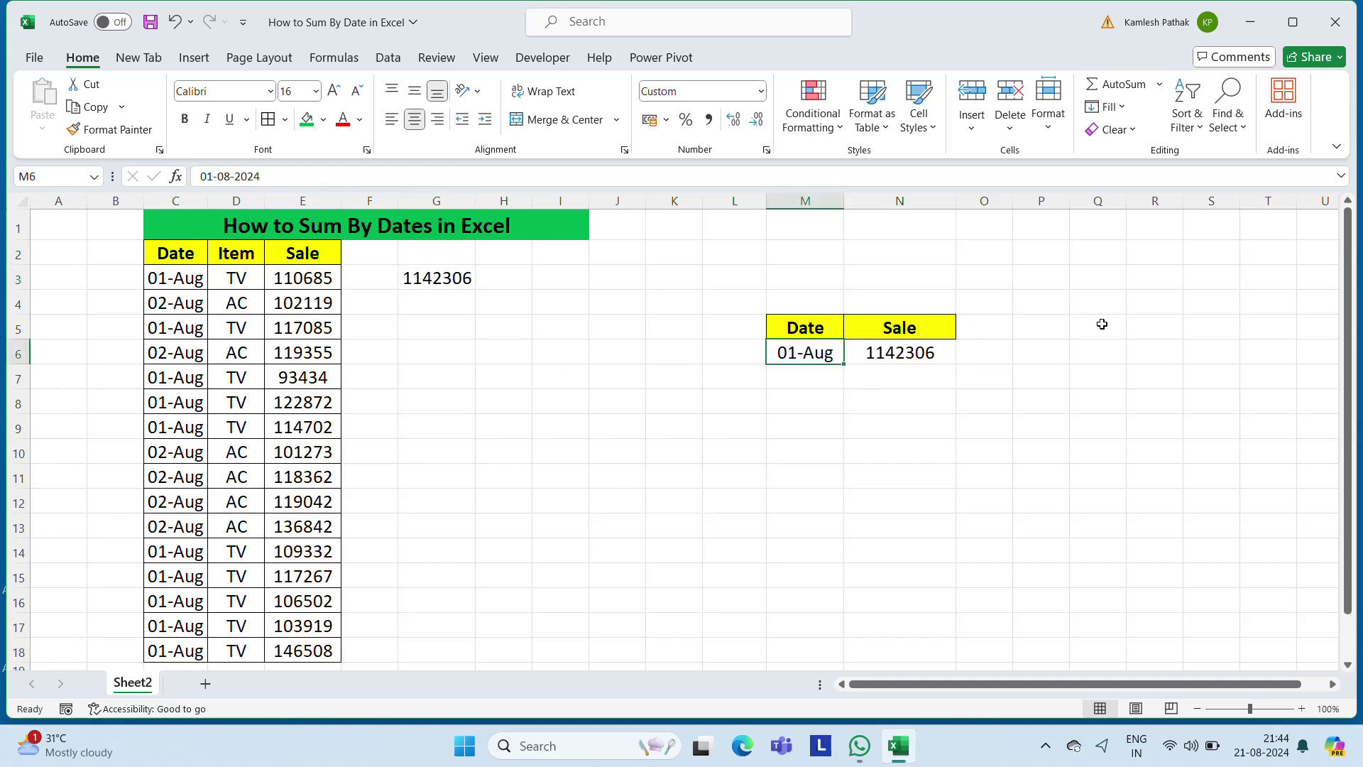
key(F2)
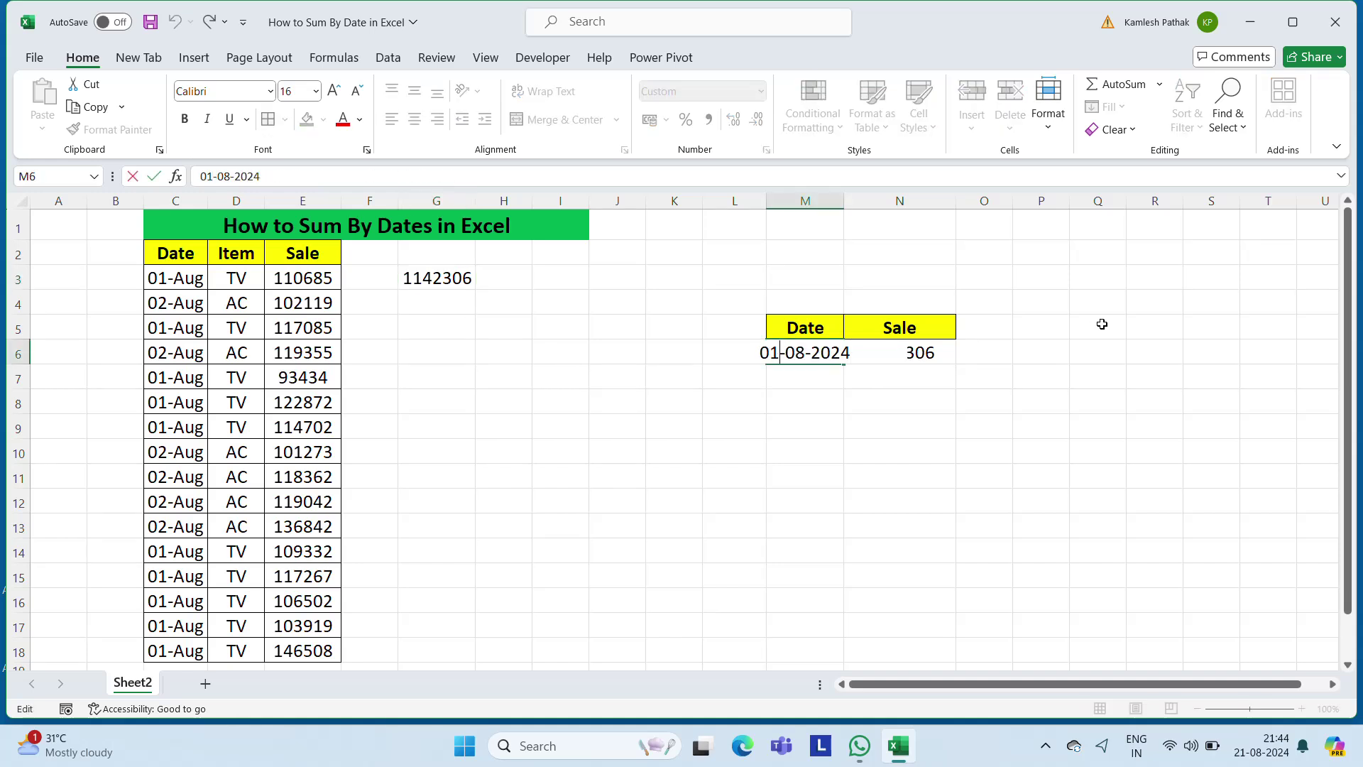
key(shift+Left)
text(2)
key(Return)
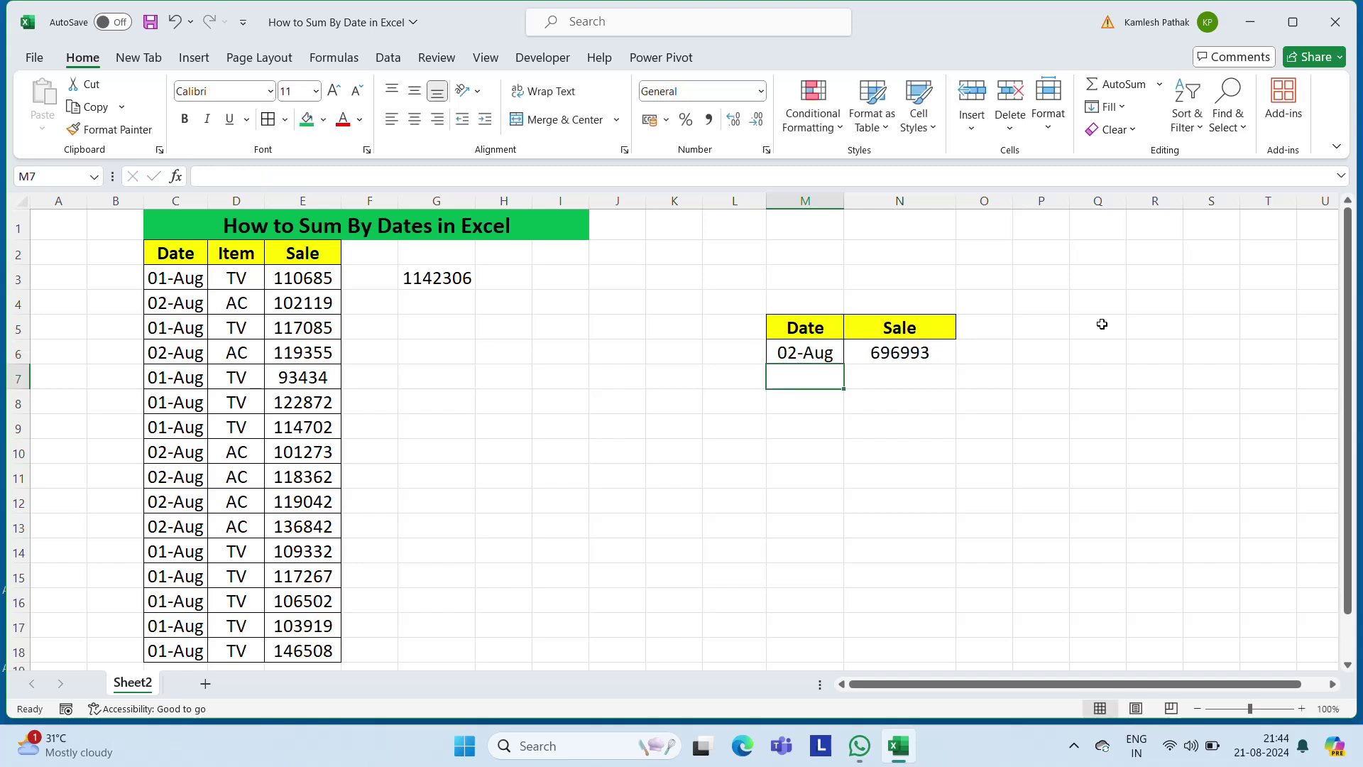
- Clear the old manual total from G3
key(Up)
key(Right)
key(Left)
key(Left)
key(Left)
key(Left)
key(Left)
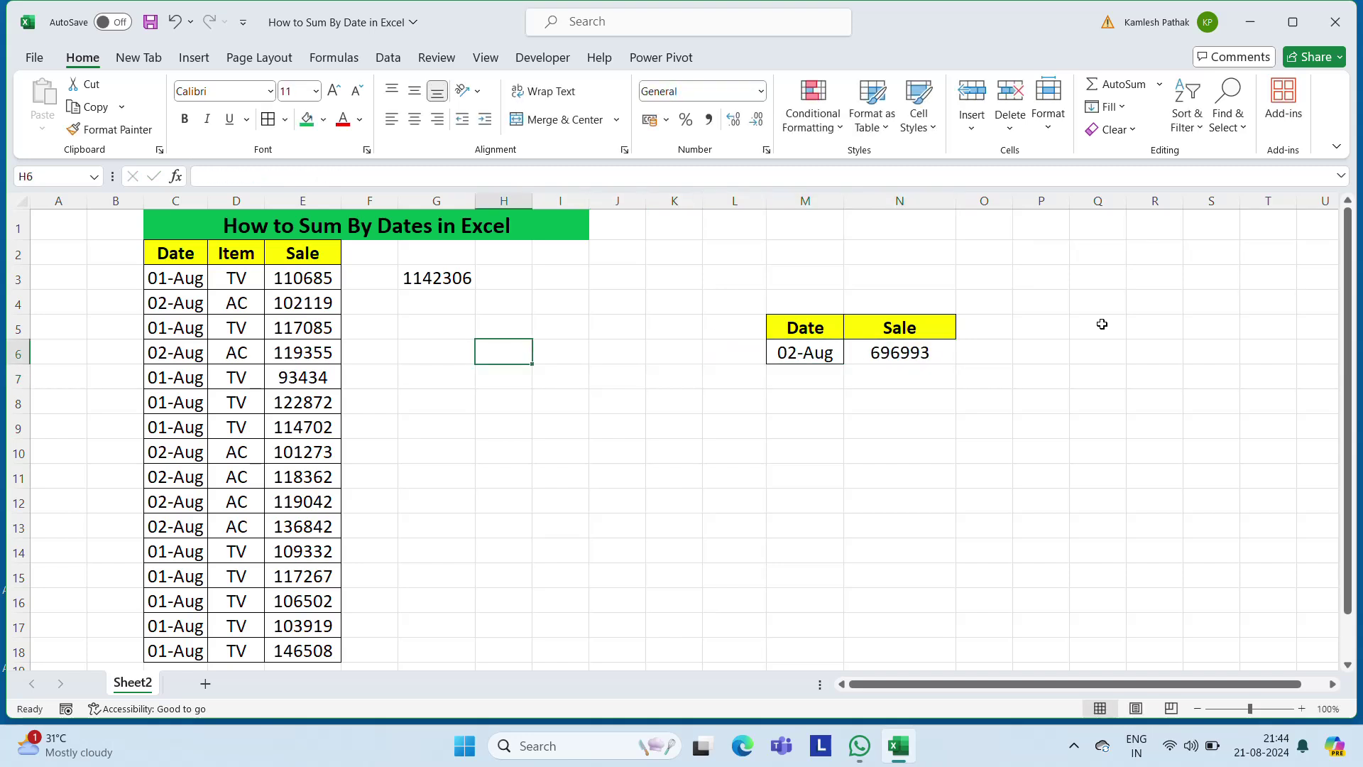
key(Left)
key(Up)
key(Up)
key(Up)
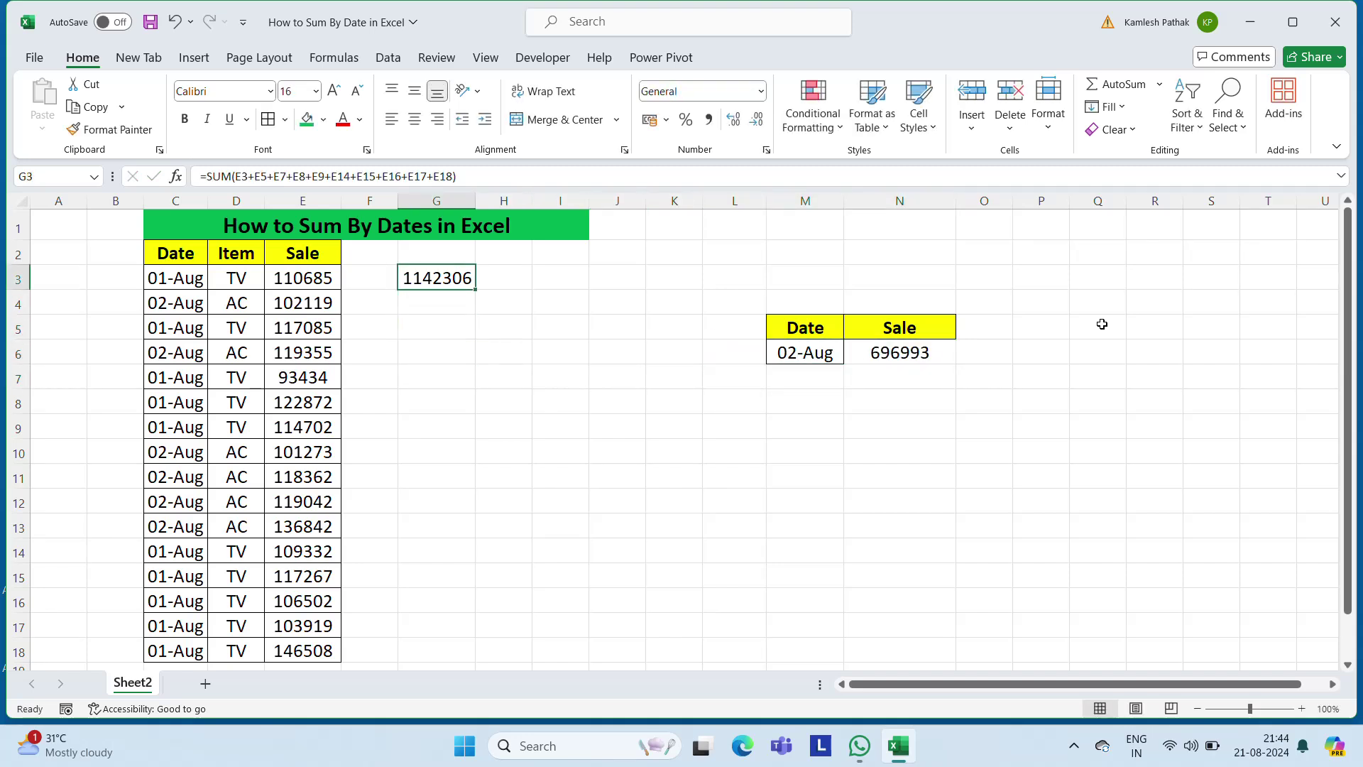
key(Delete)
- Start a new SUM in G3 beginning with E4, the first 02-Aug sale
text(=sum)
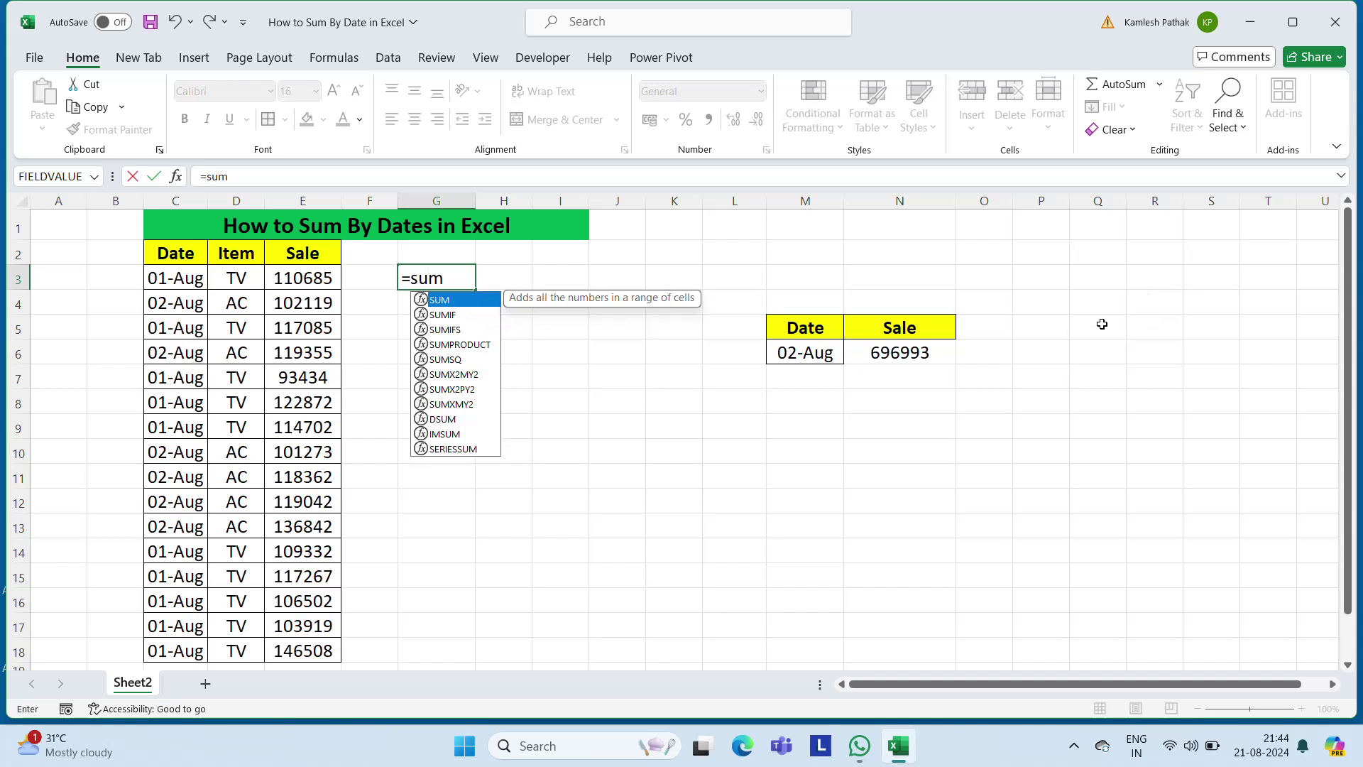
key(Tab)
key(Left)
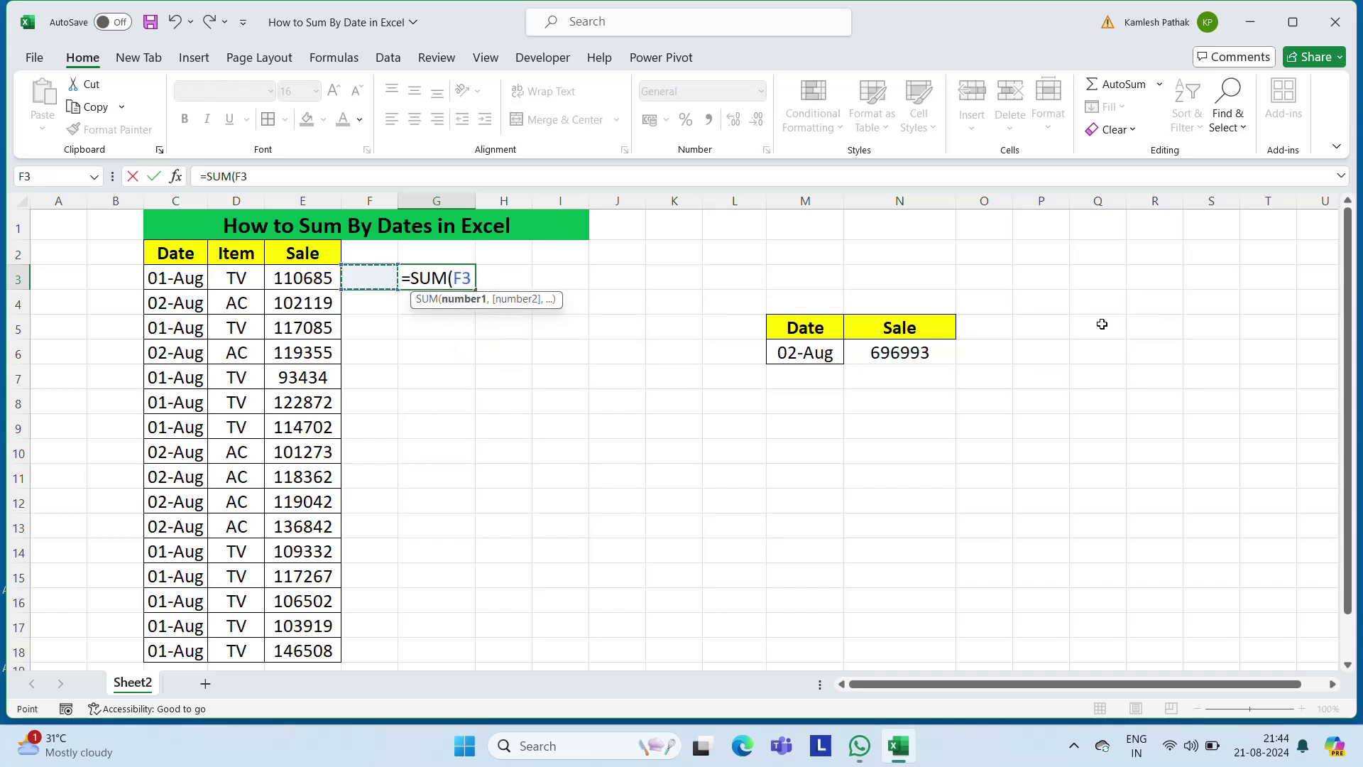
key(Left)
key(Down)
text(+)
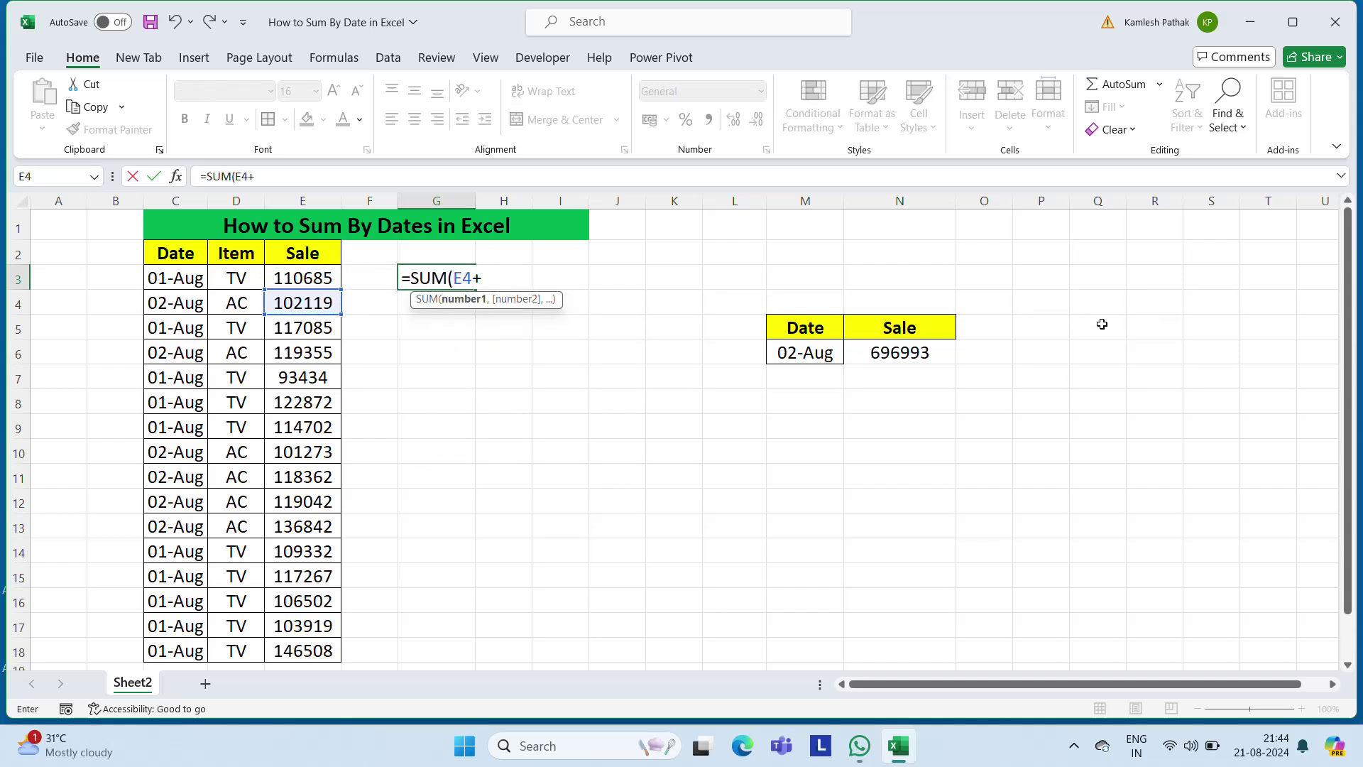
- Add E6 and E10:E13 to finish G3's =SUM(E4+E6+E10:E13), returning 1361415
click(321, 352)
text(+)
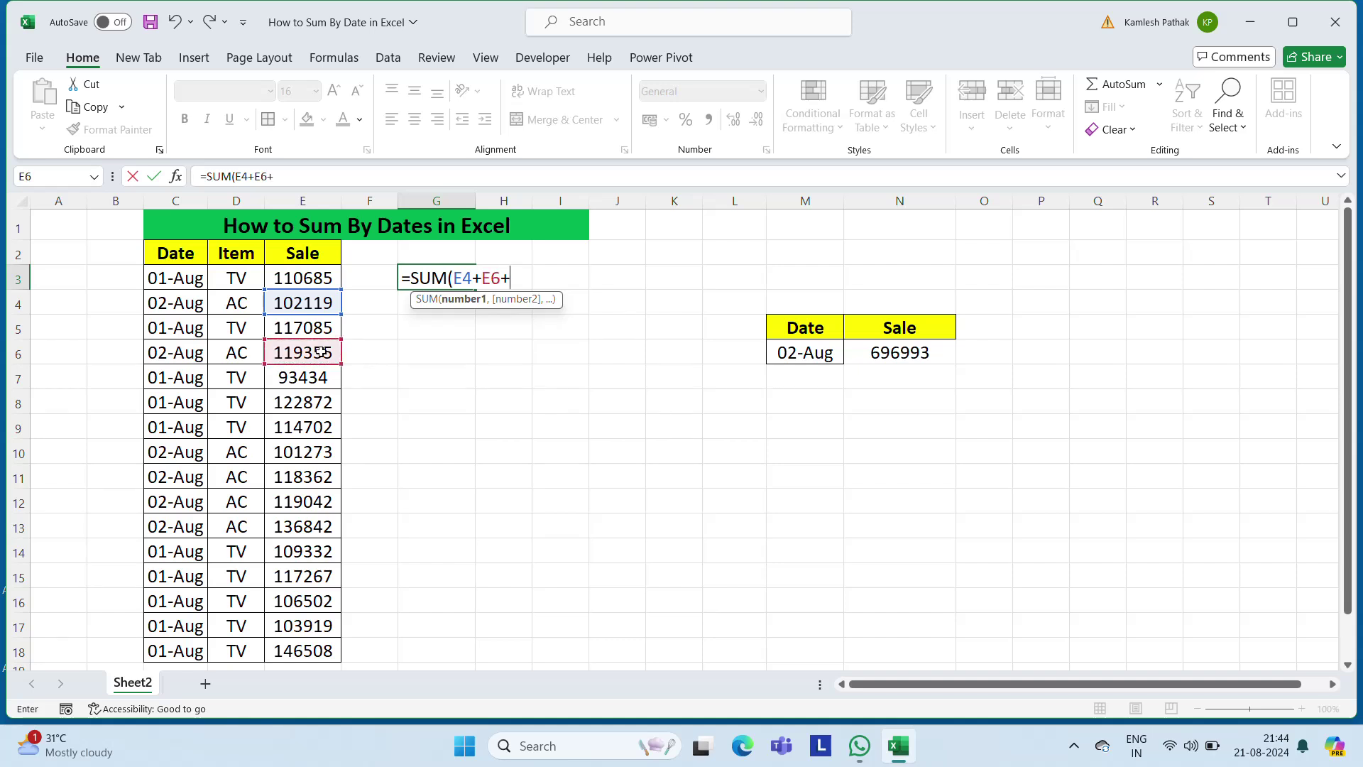
drag(304, 451, 304, 476)
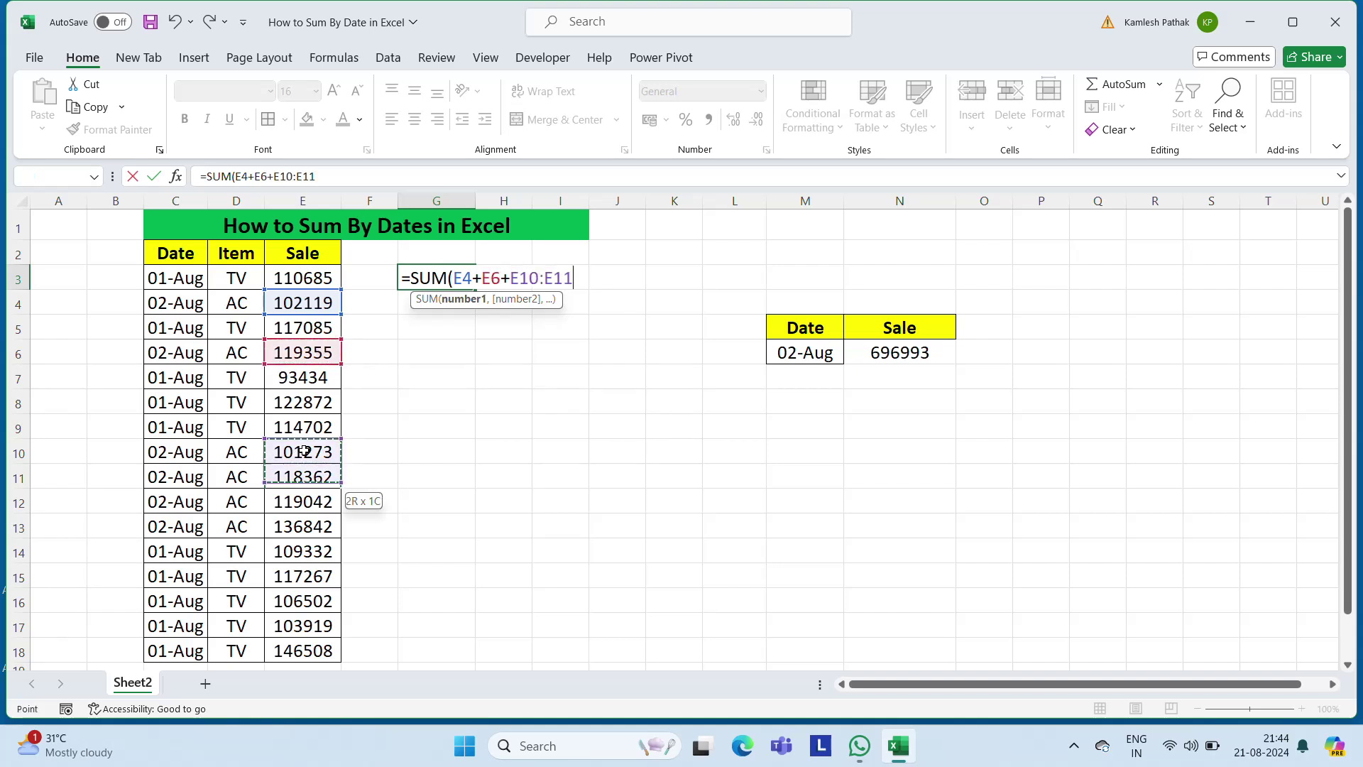
key(shift+Down)
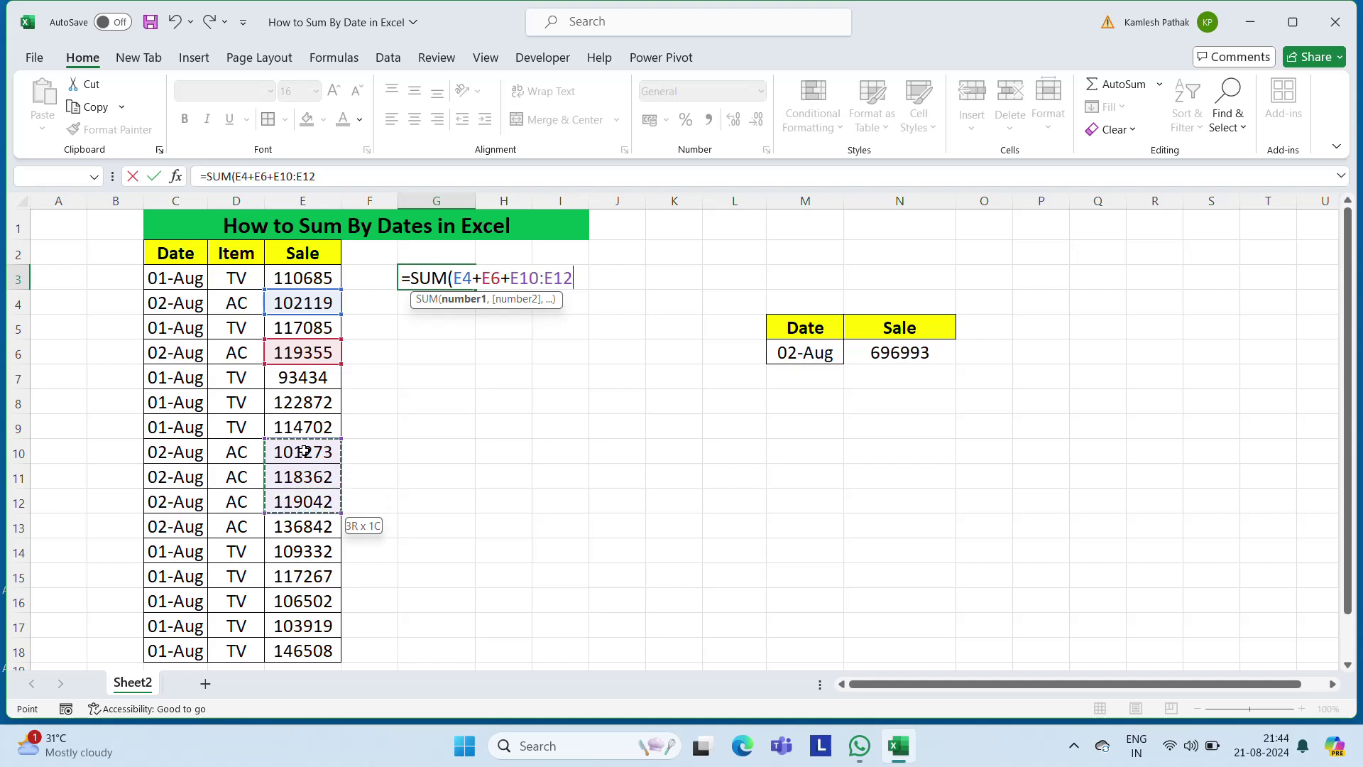
key(shift+Down)
text(+)
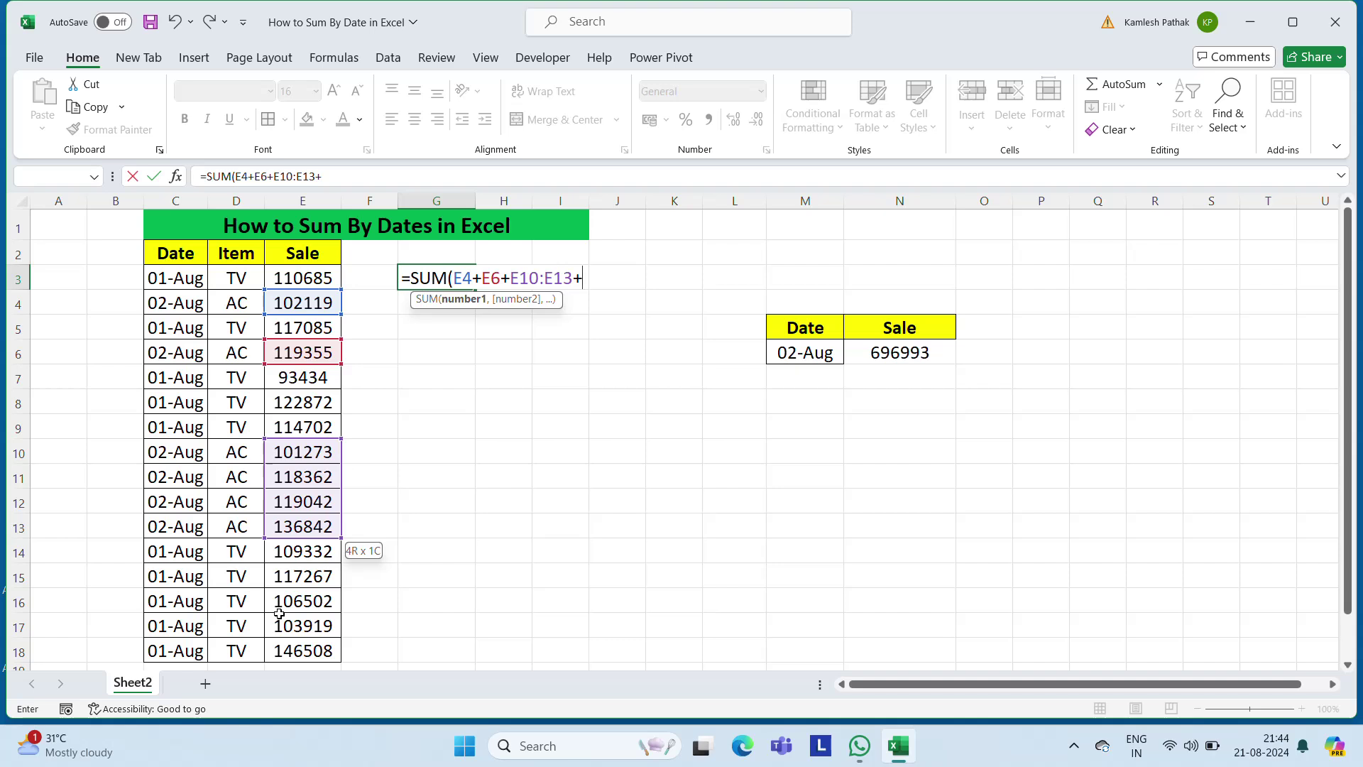
key(Return)
key(Up)
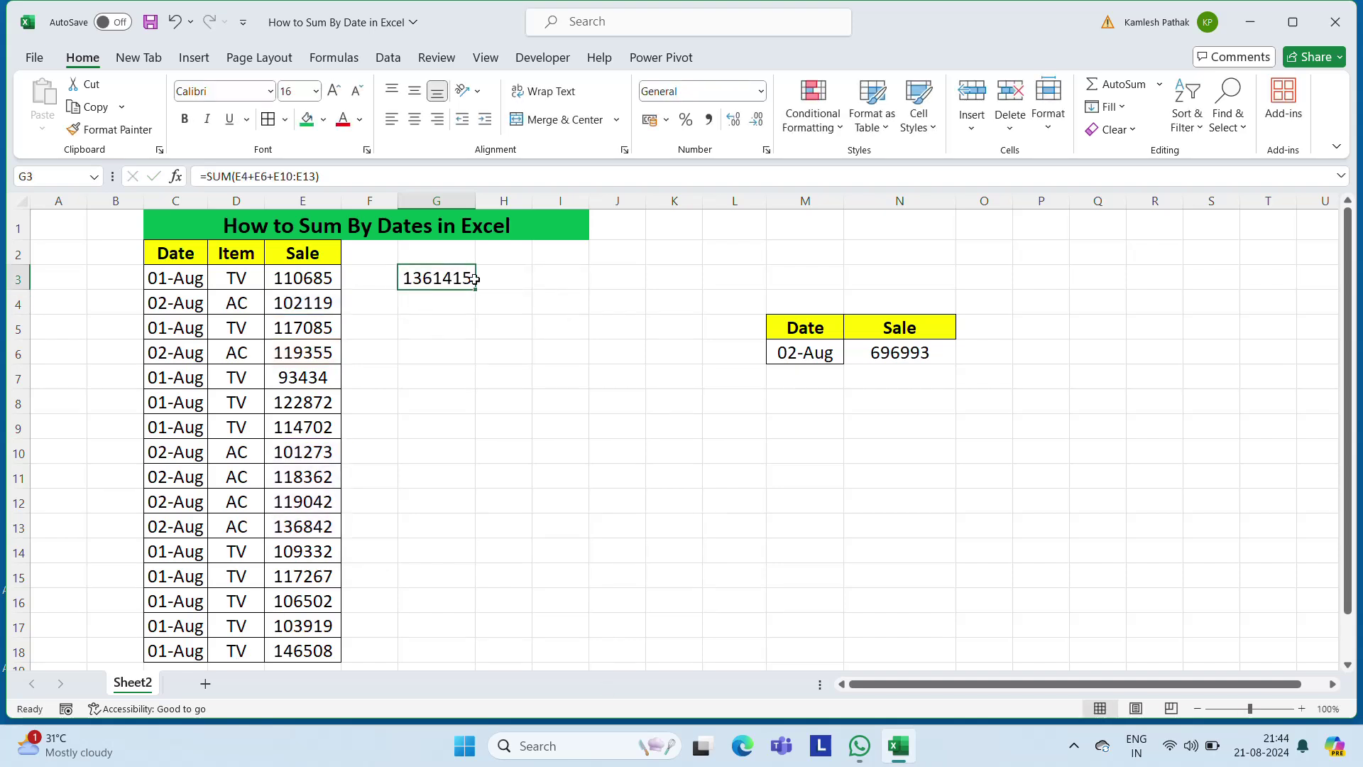
- Clear G3 and start a SUM formula referencing the 02-Aug sale in E4
key(Delete)
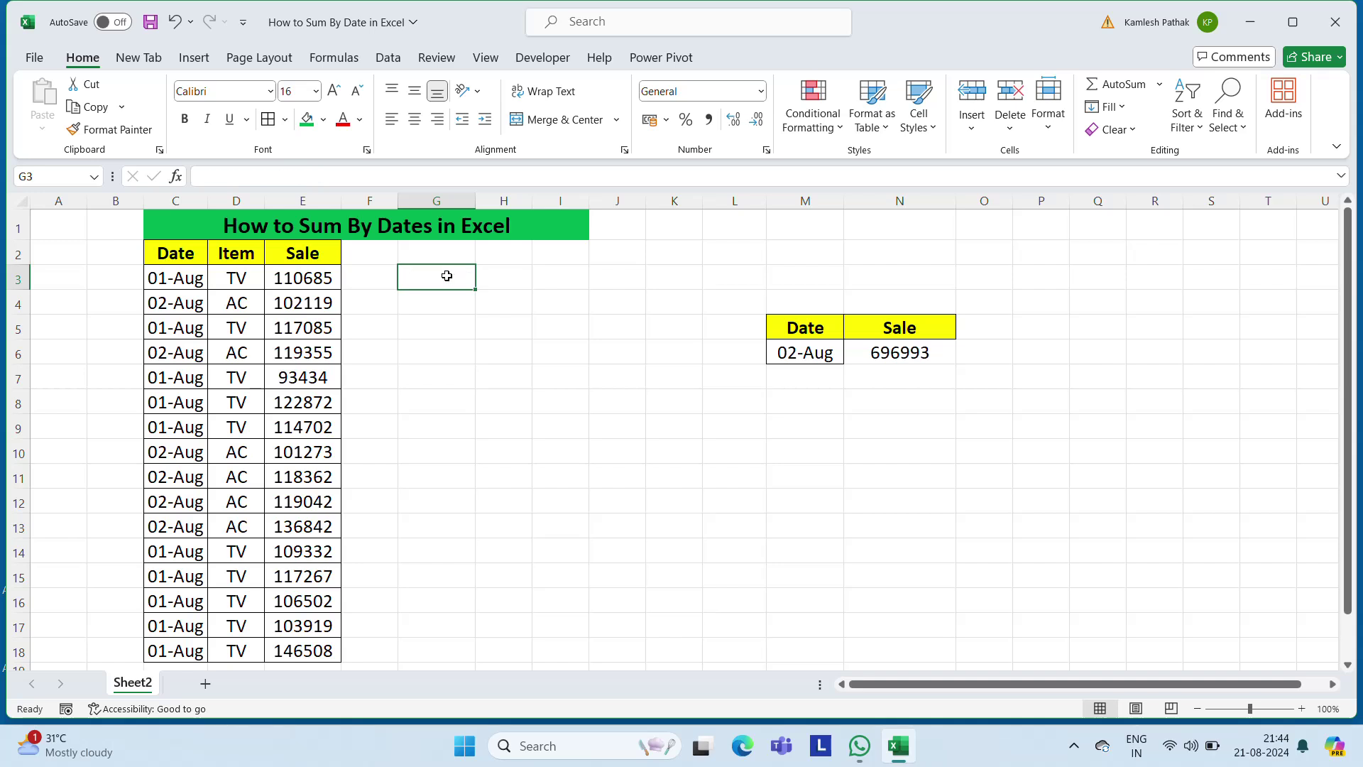
text(=sum)
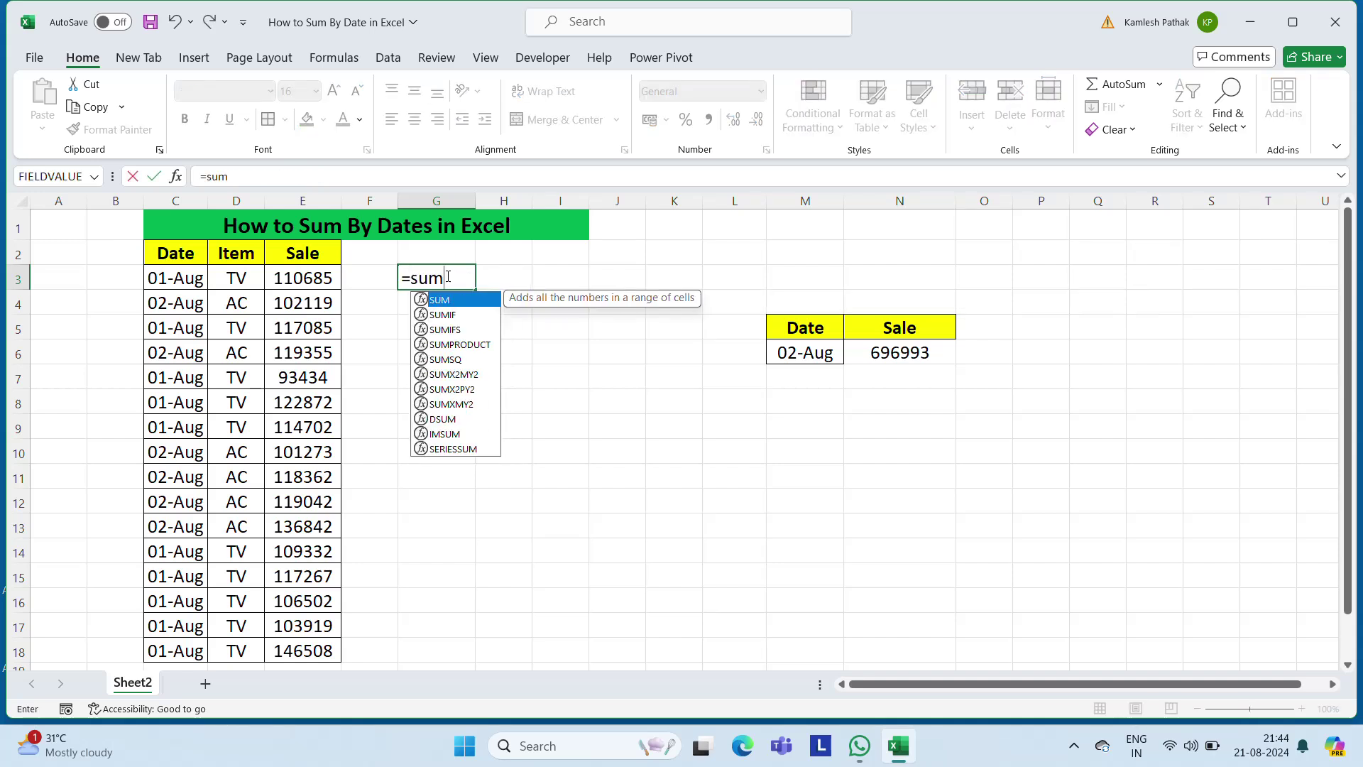
key(Tab)
key(Left)
key(Left)
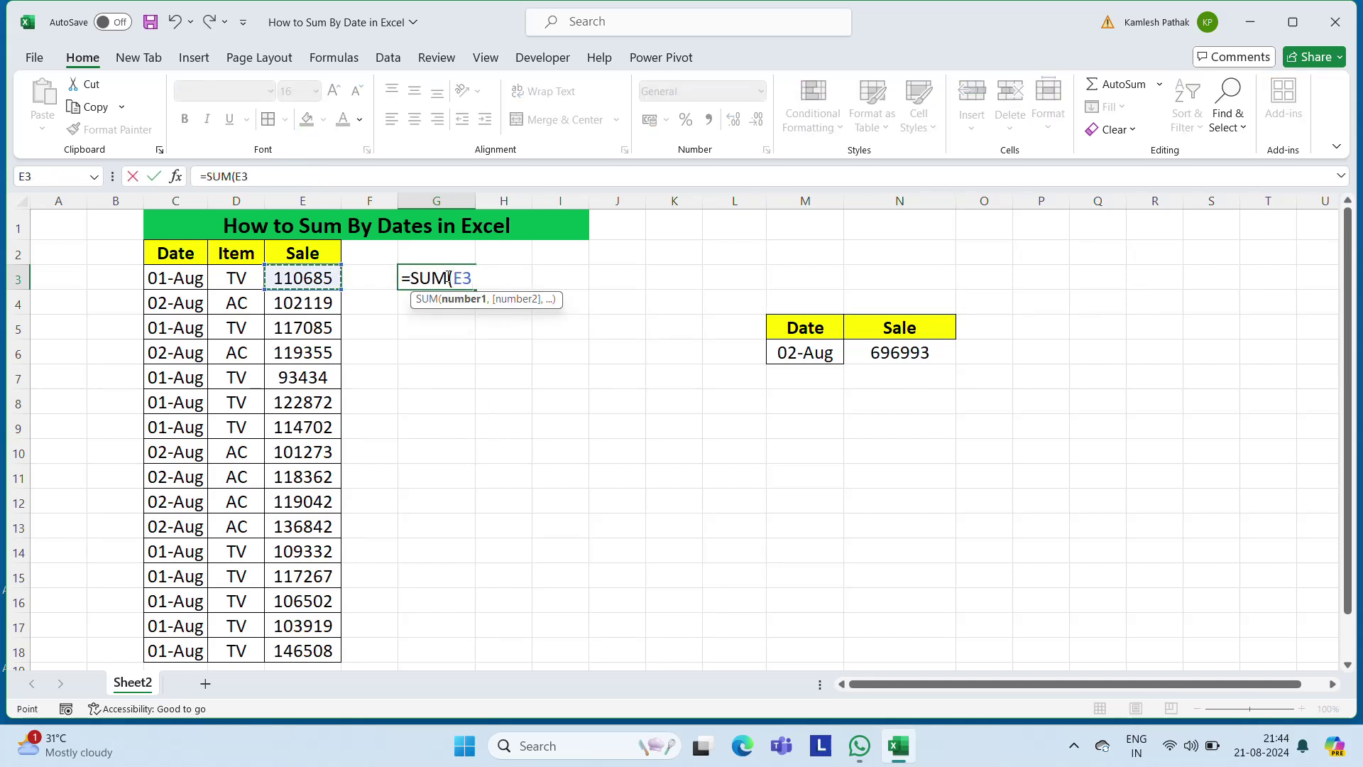
key(Down)
- Add E6, E10, E11, E12 and E13 to the G3 sum, giving 696993
text(+)
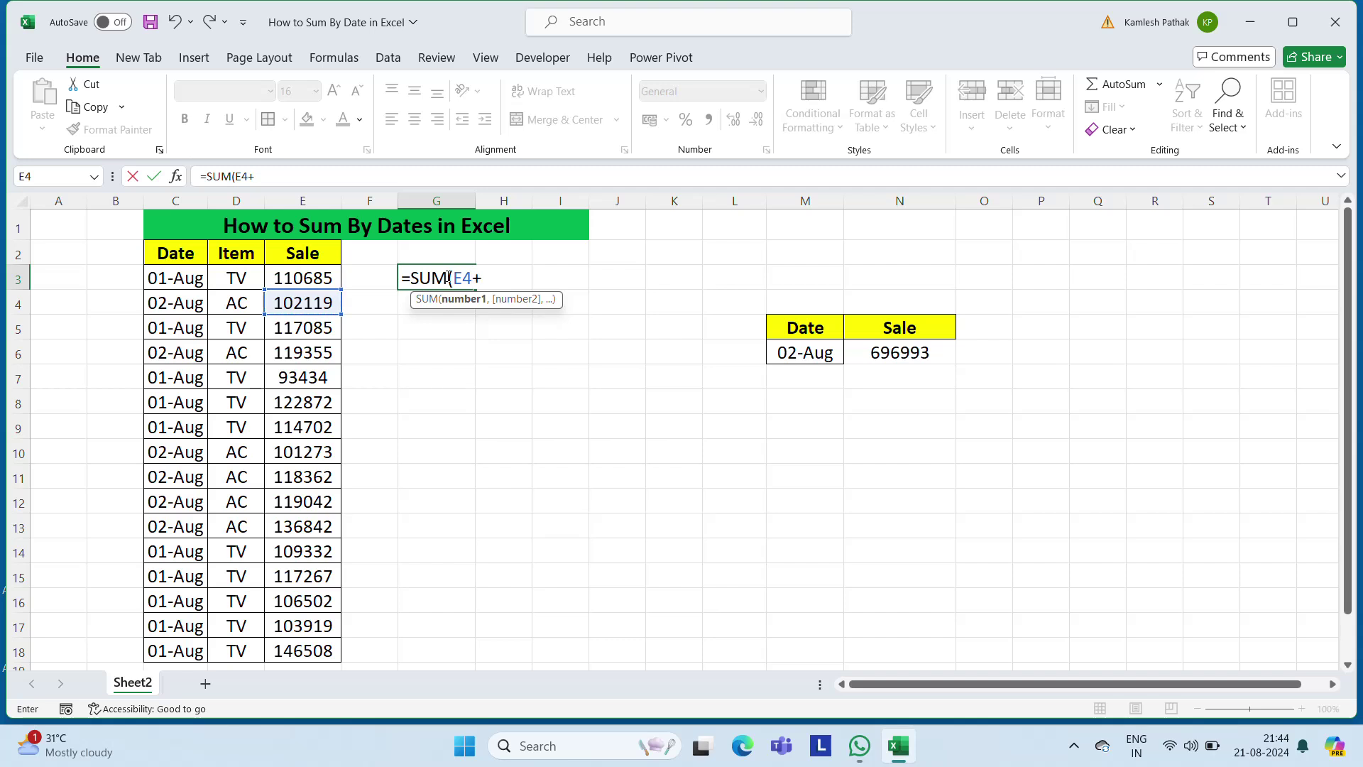
click(316, 353)
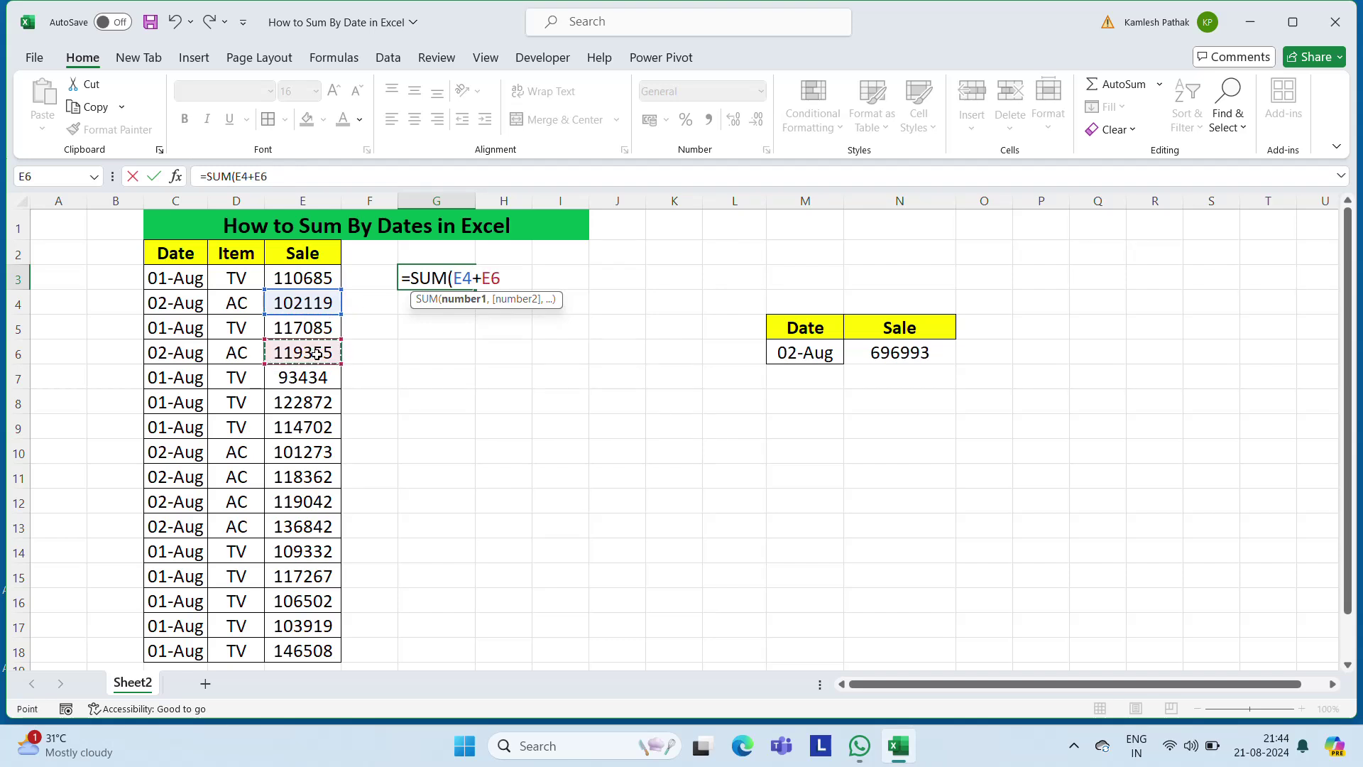
text(+)
click(303, 452)
text(+)
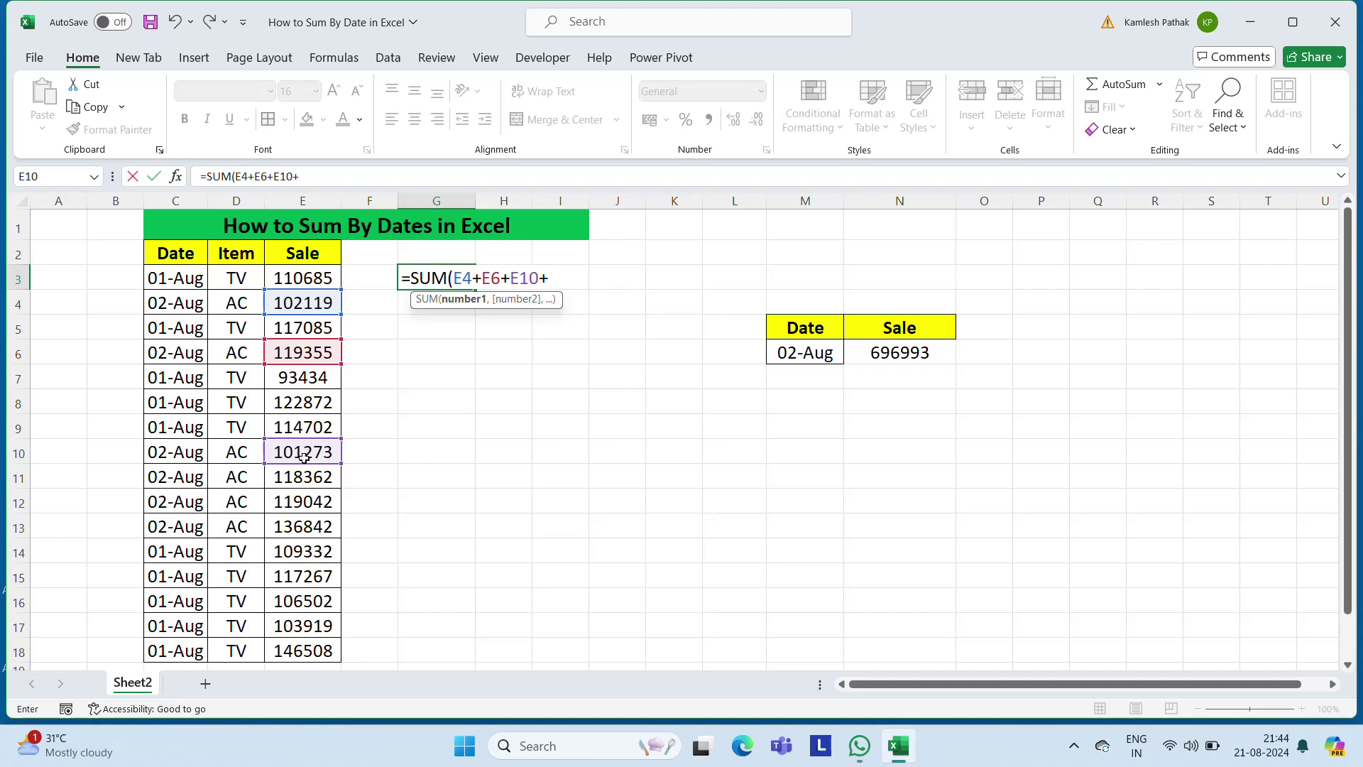
click(306, 477)
text(+)
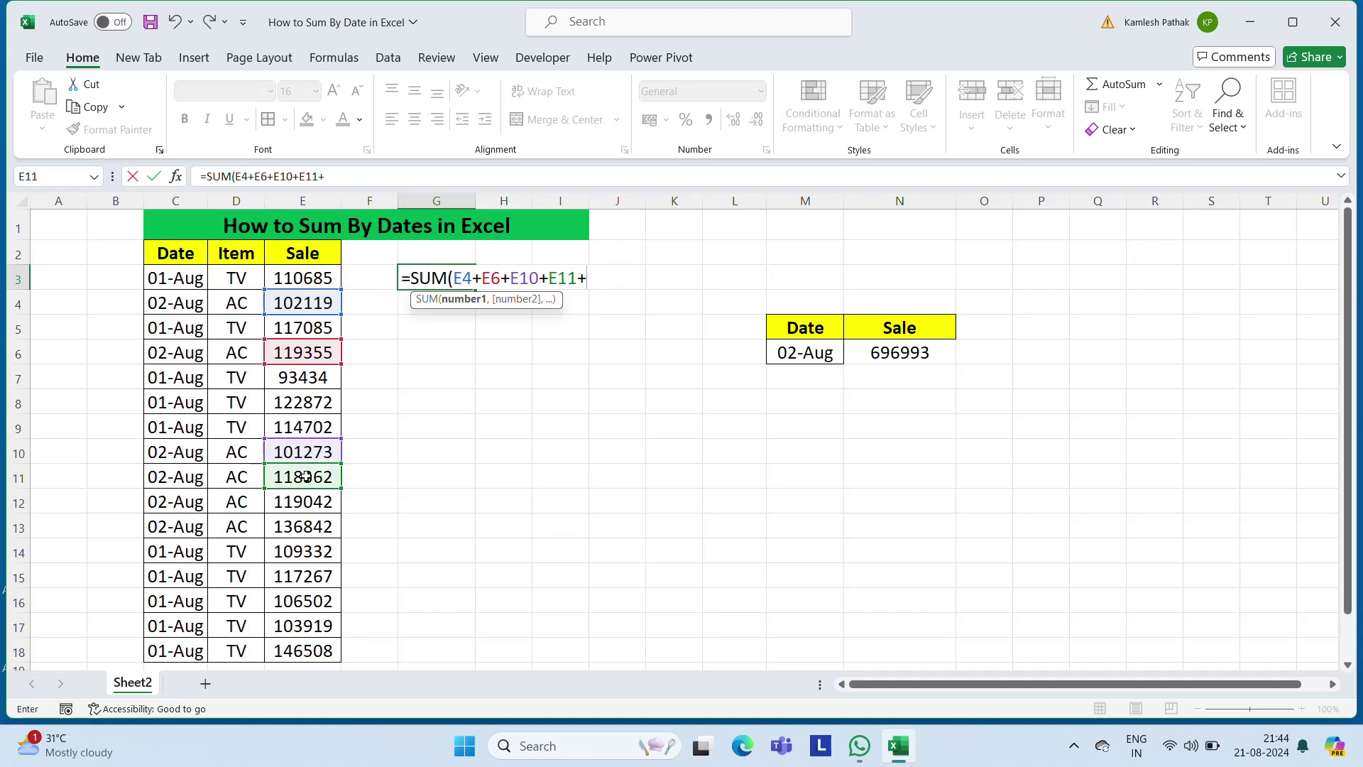
click(305, 504)
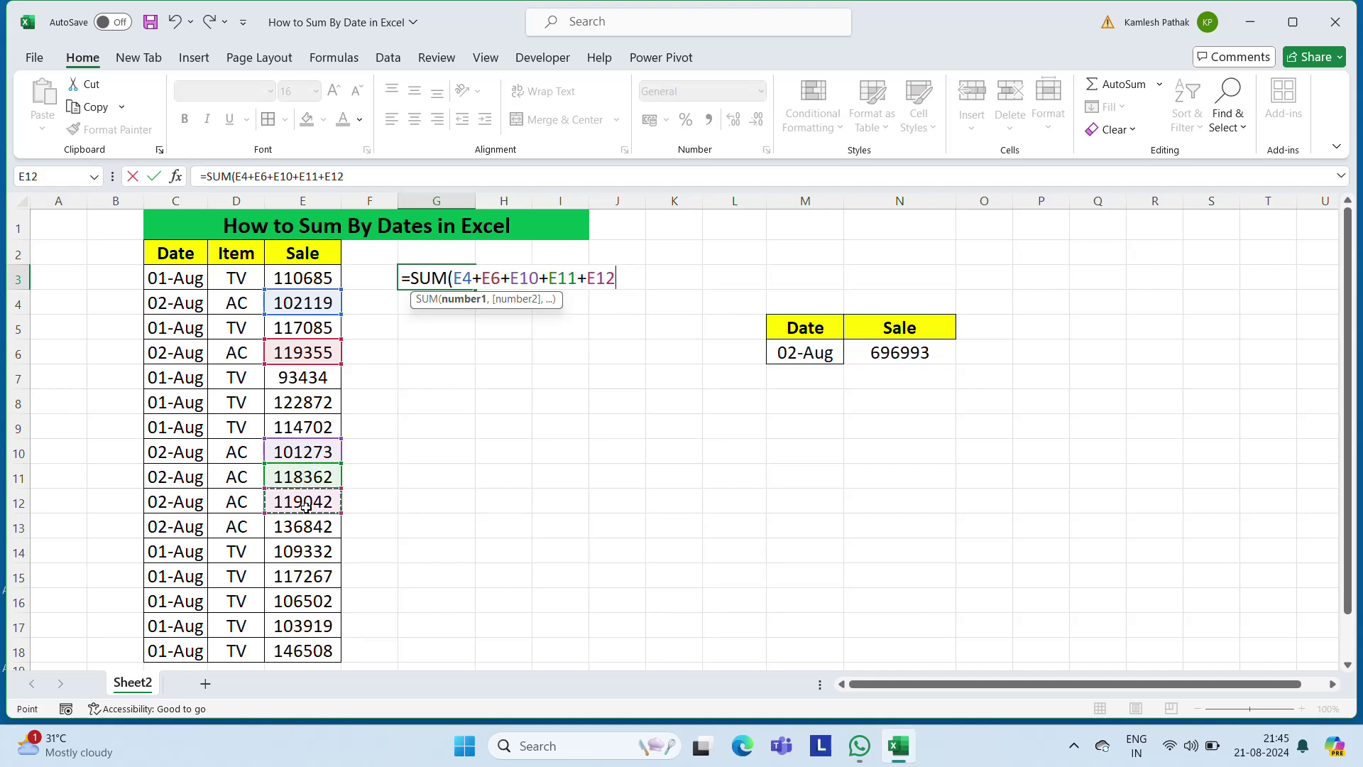
text(+)
click(305, 529)
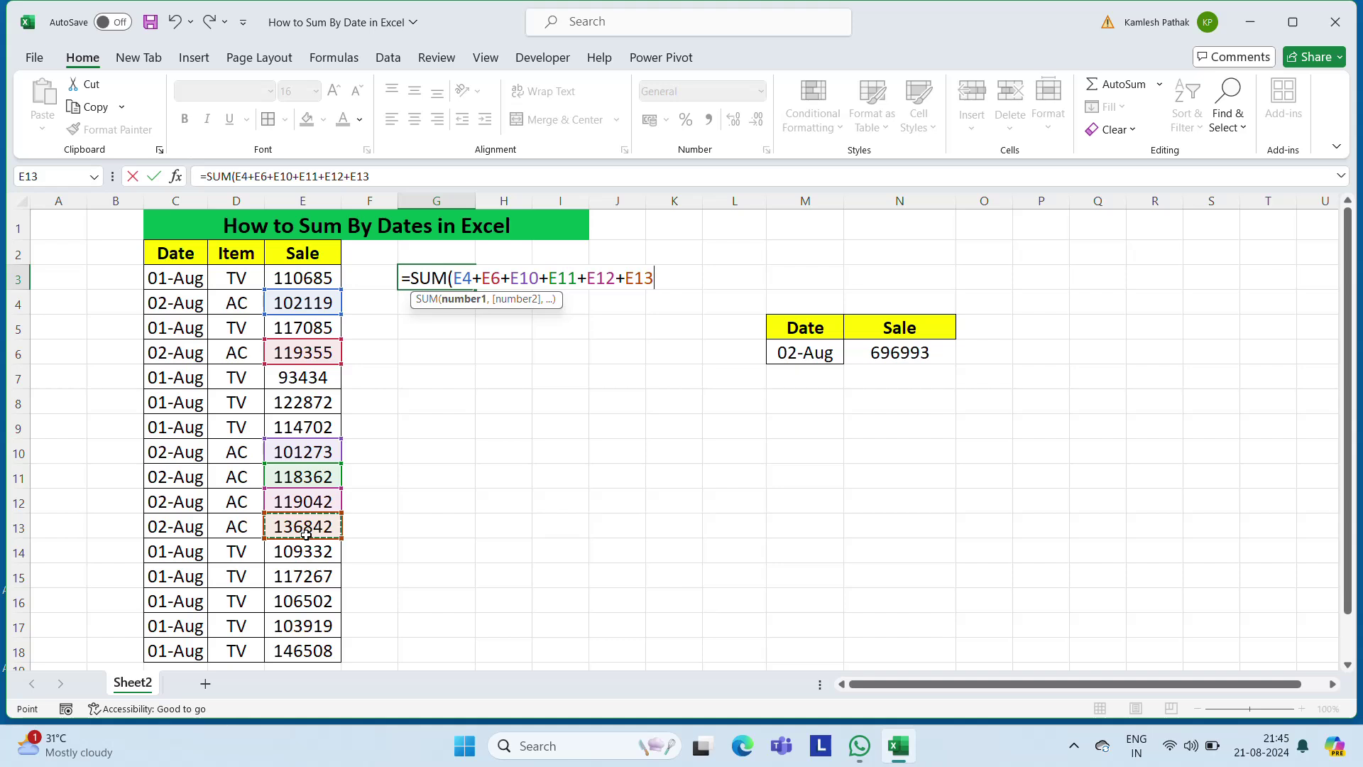
key(Return)
key(Up)
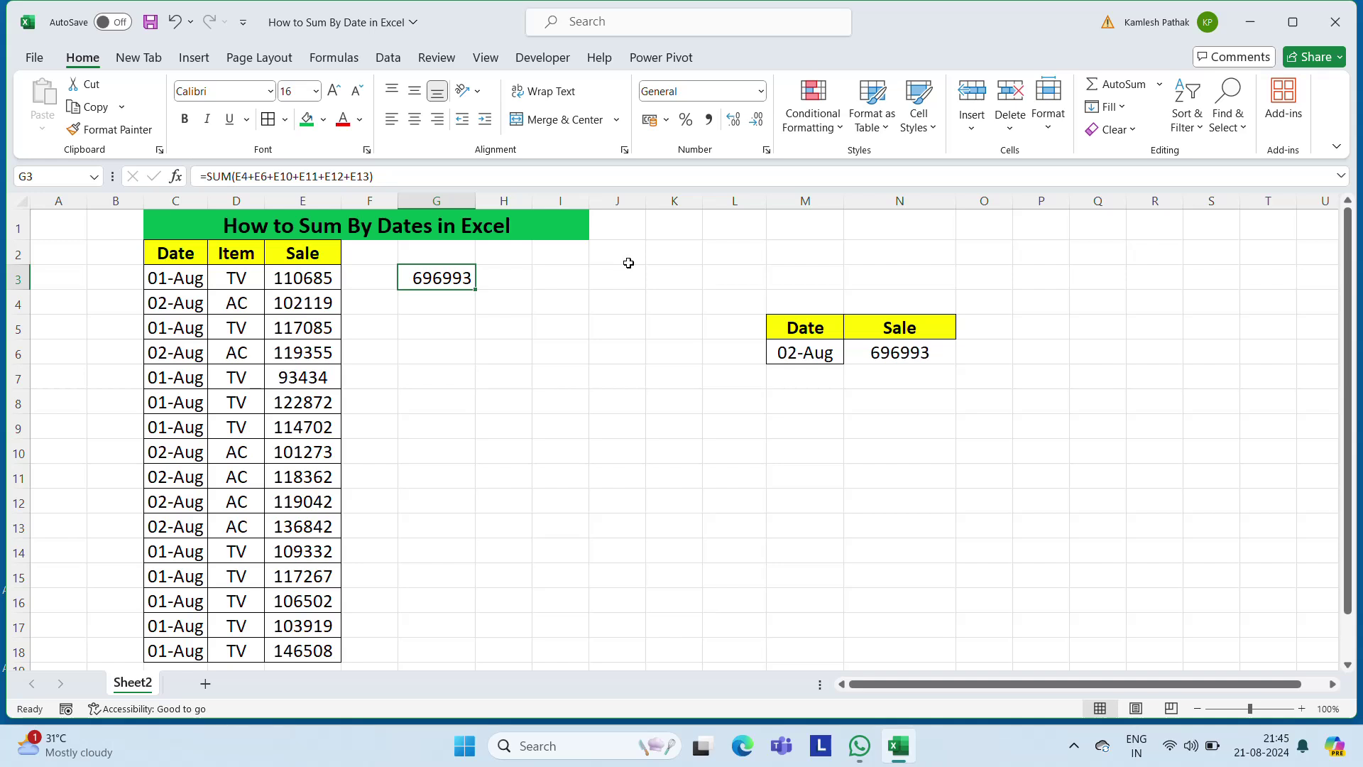
- Clear the old formula from N6 and start a new SUMIF there
click(838, 353)
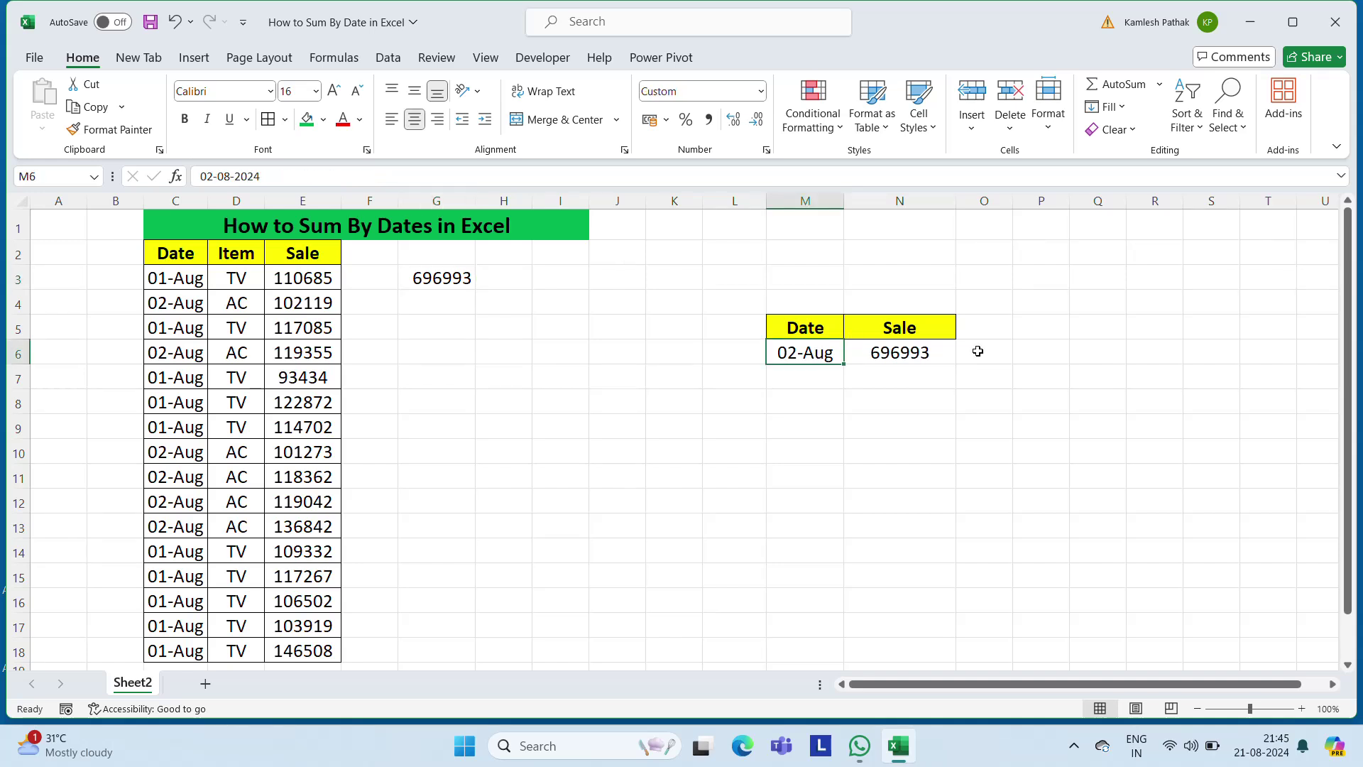
key(Right)
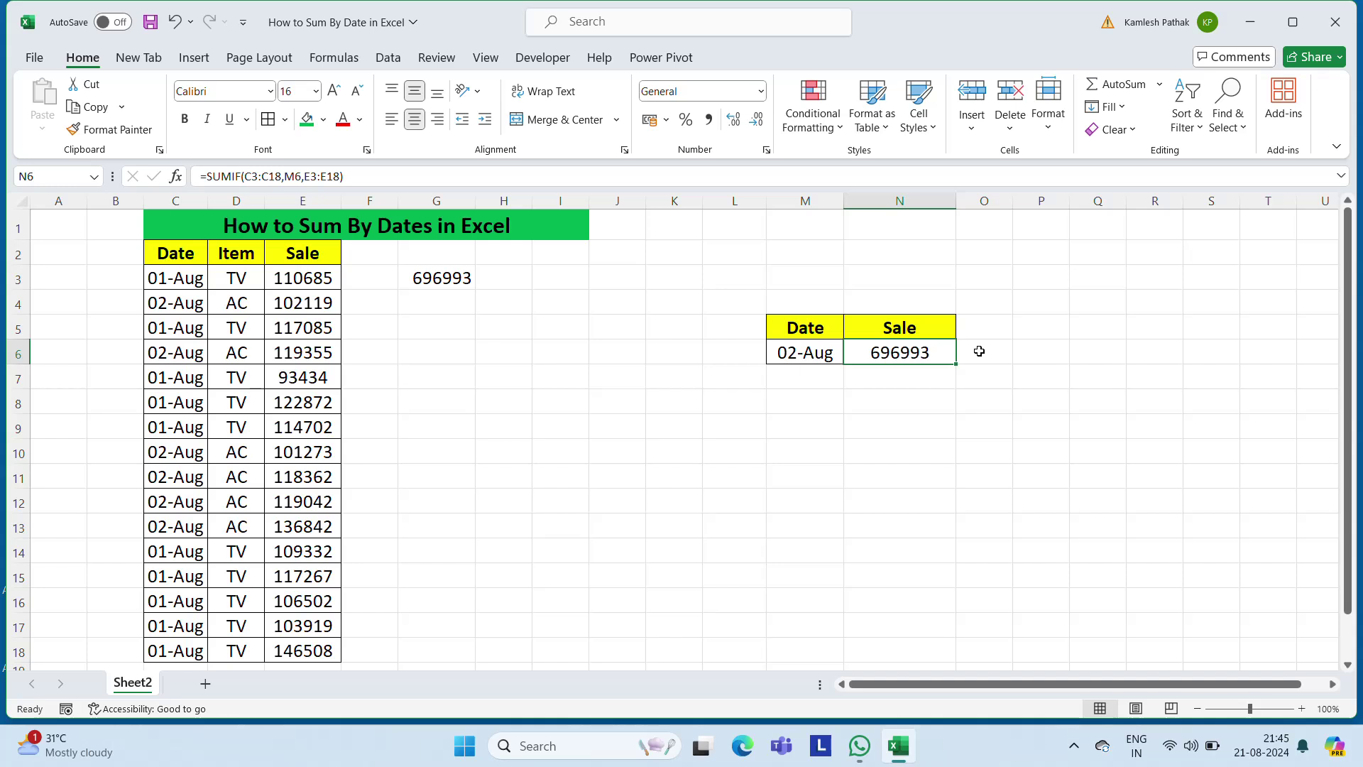
key(Delete)
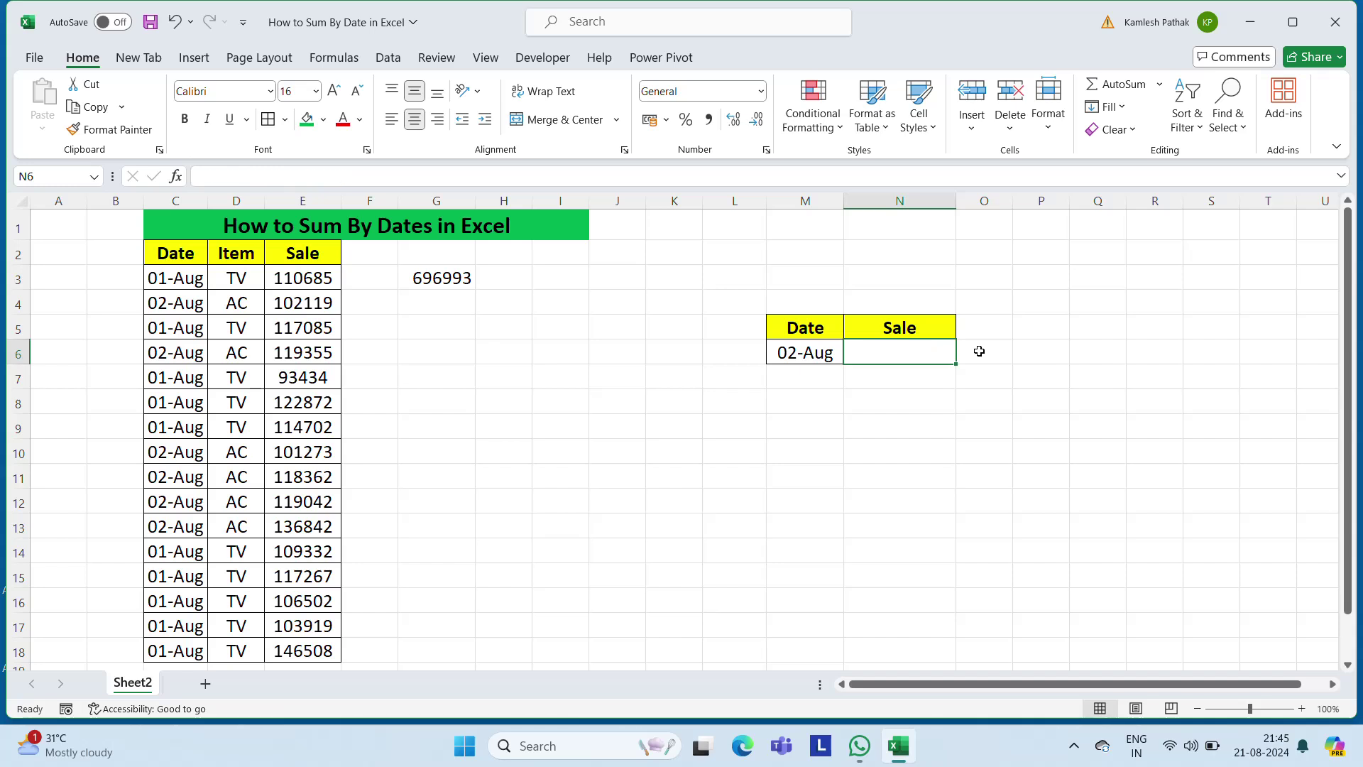
text(=sum)
key(Down)
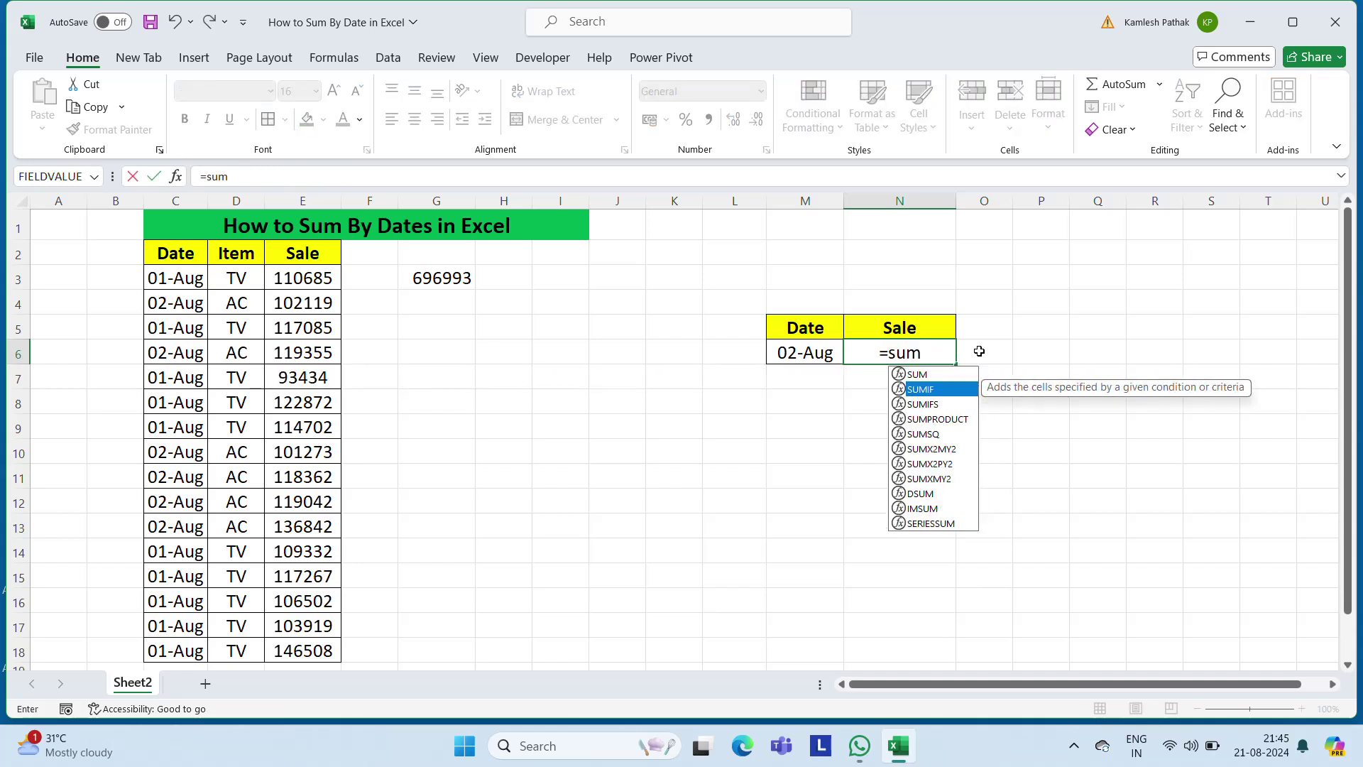
key(Tab)
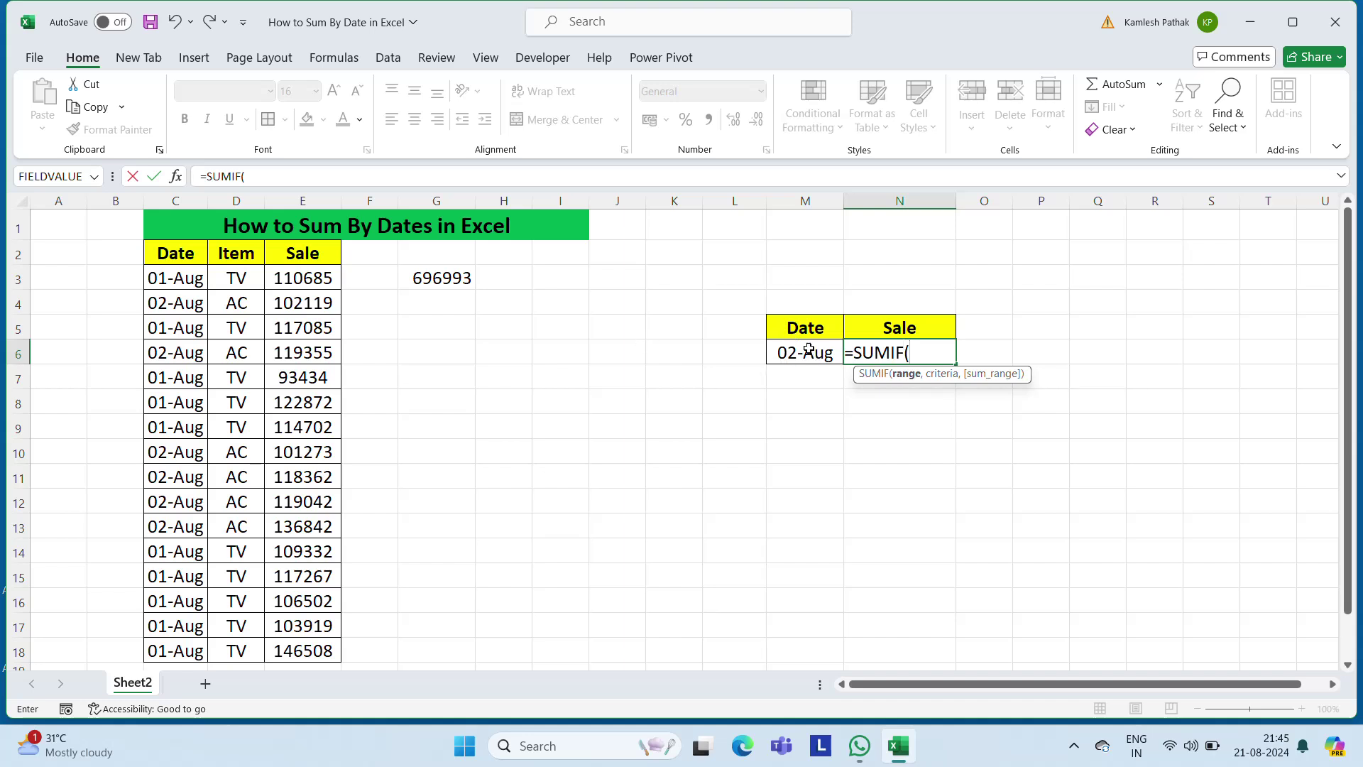
- Complete =SUMIF(C3:C18,M6,E3:E18) in N6, returning 696993
click(176, 283)
drag(176, 283, 176, 650)
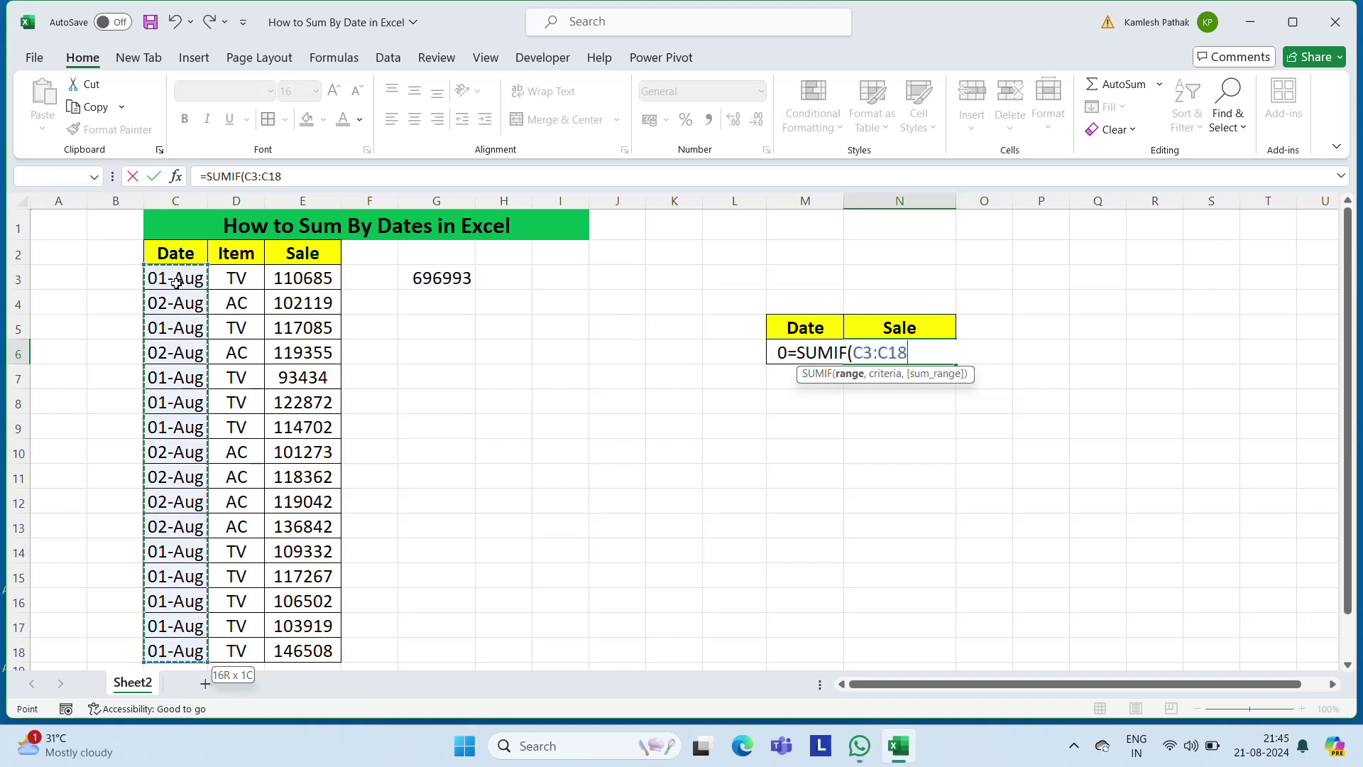
text(,)
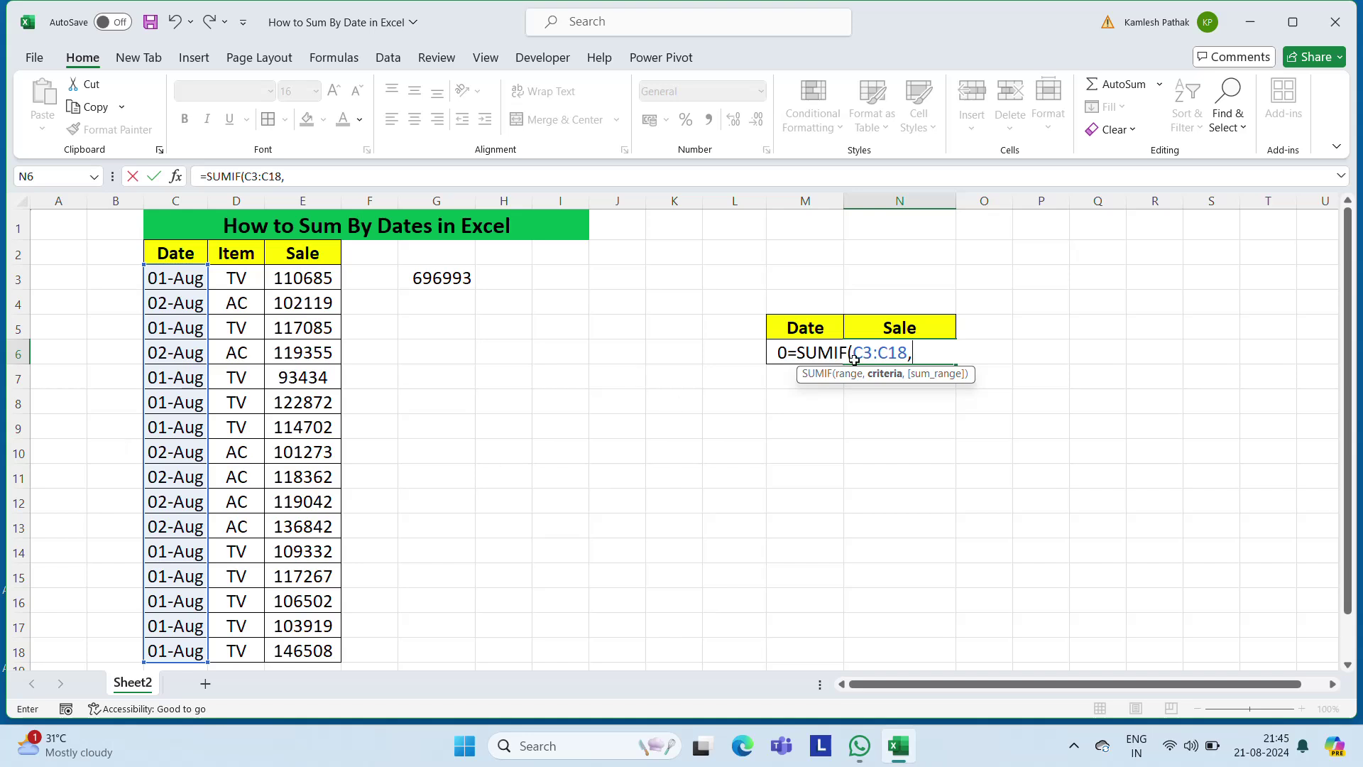
click(731, 351)
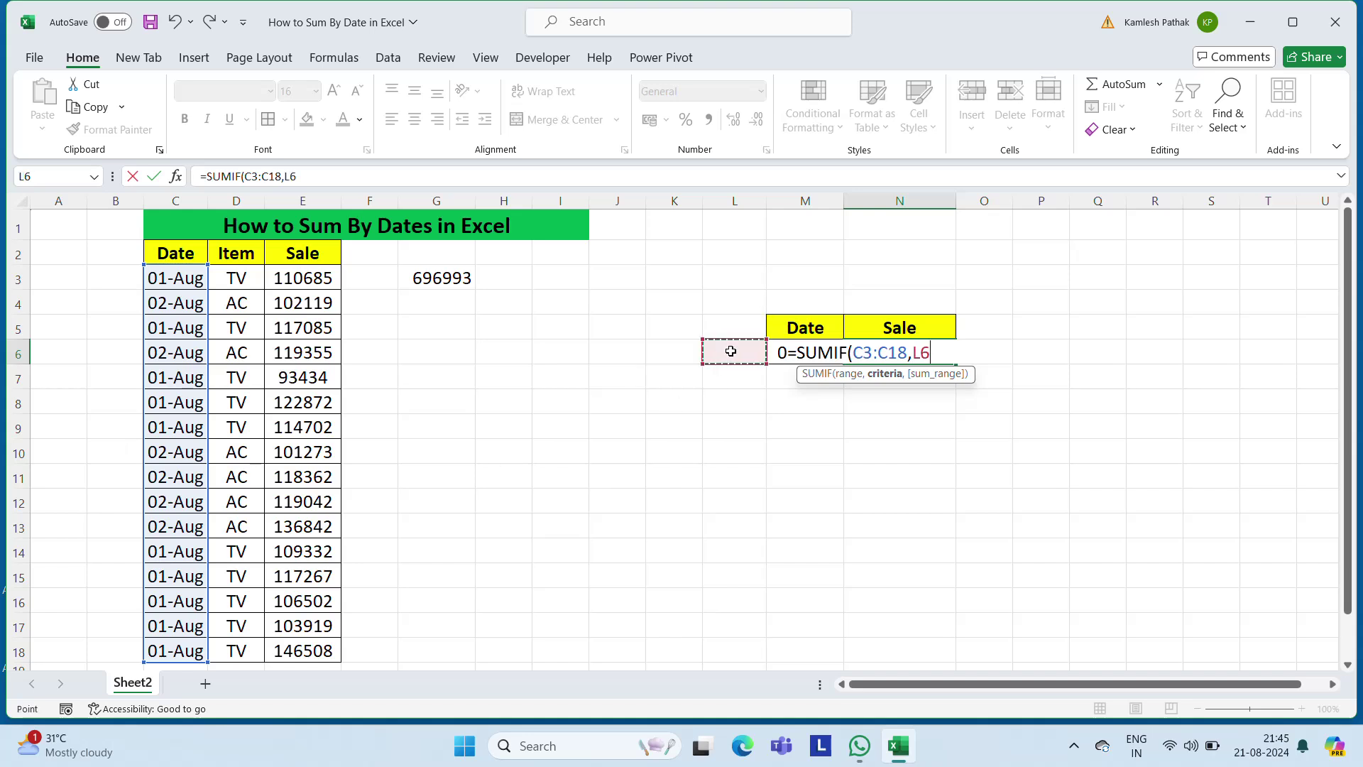
key(Right)
text(,)
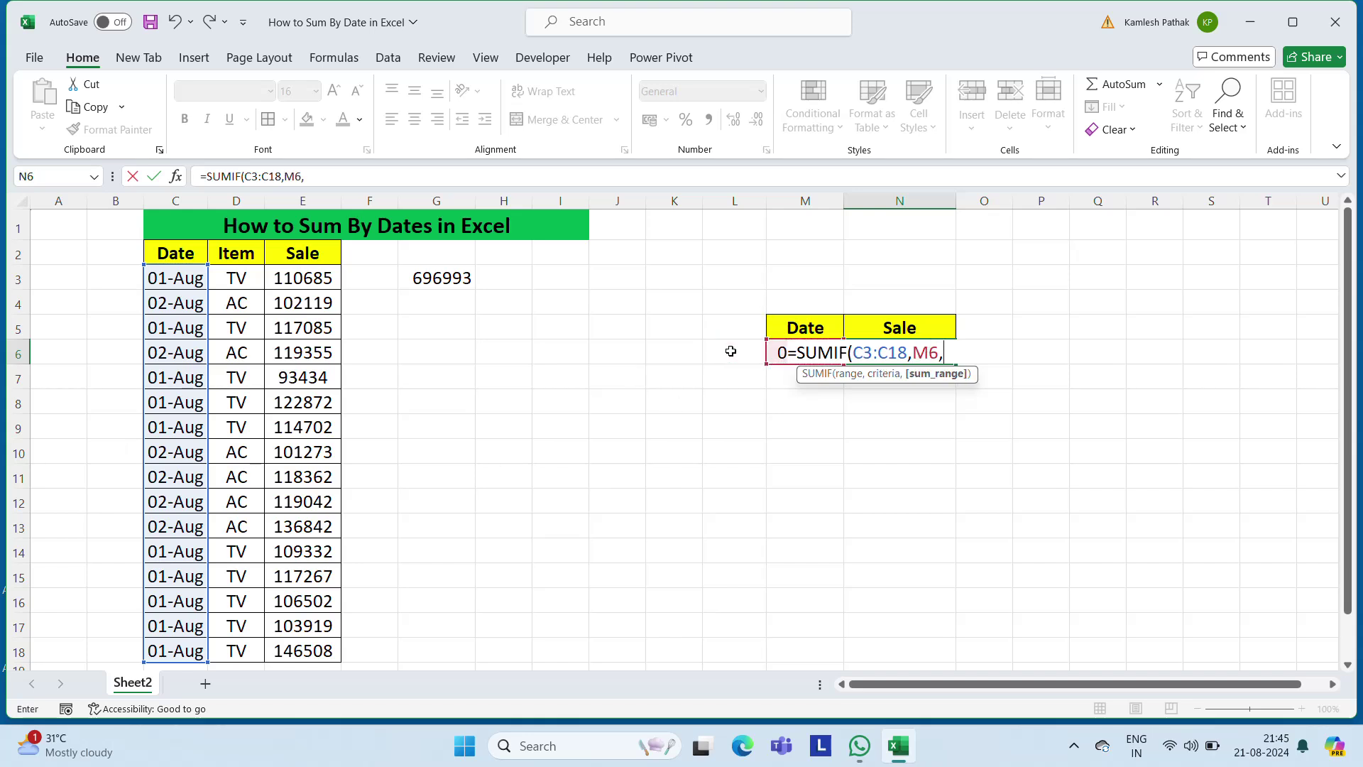
click(315, 279)
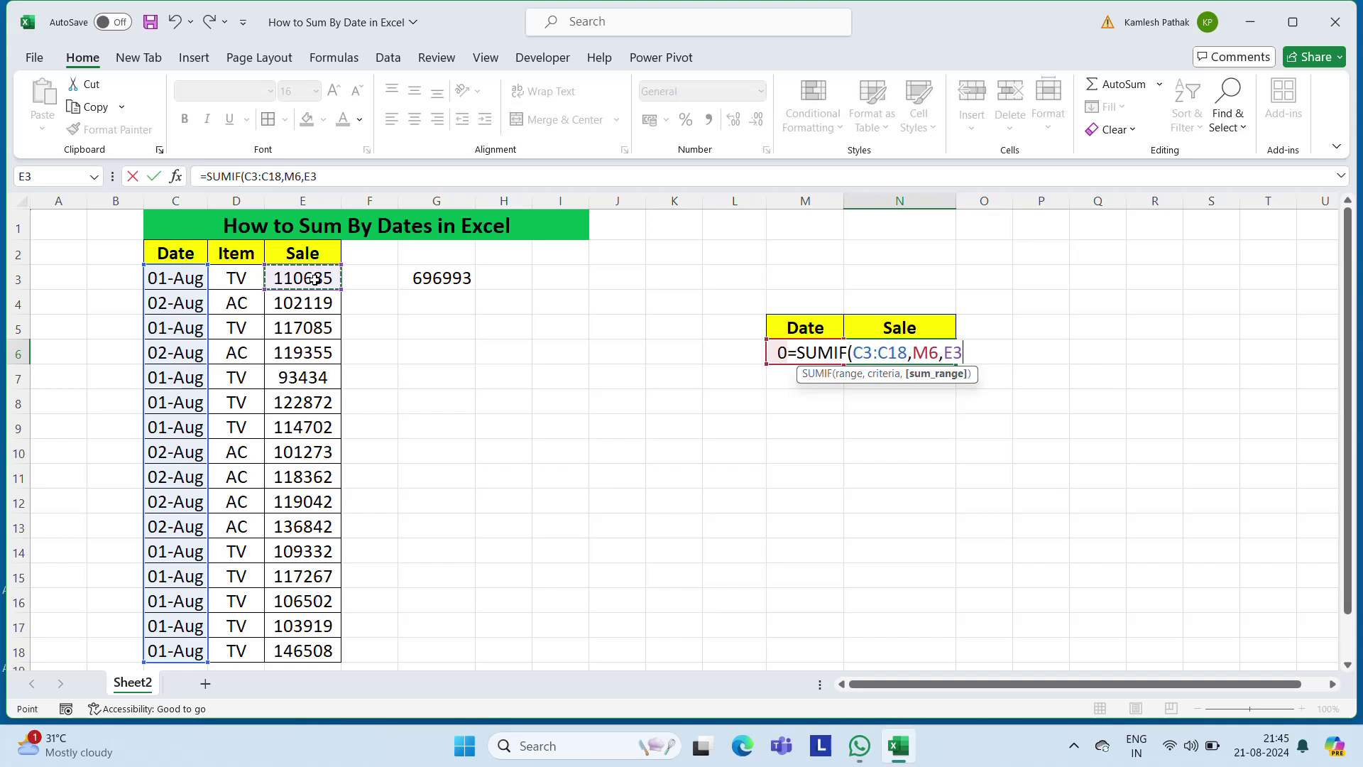
key(ctrl+shift+Down)
key(Return)
key(Up)
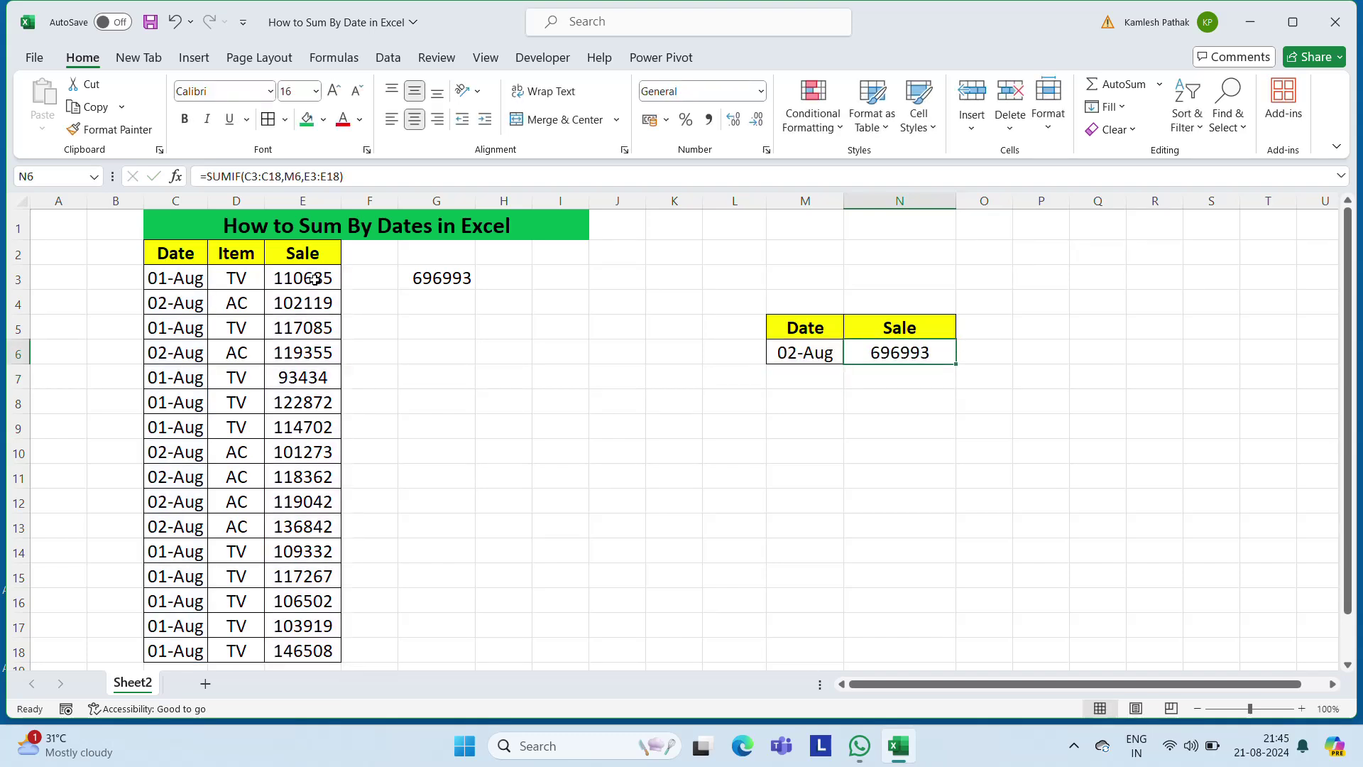
key(Left)
- Change the M6 date from 02-08-2024 to 01-08-2024 so N6 shows 1142306
key(F2)
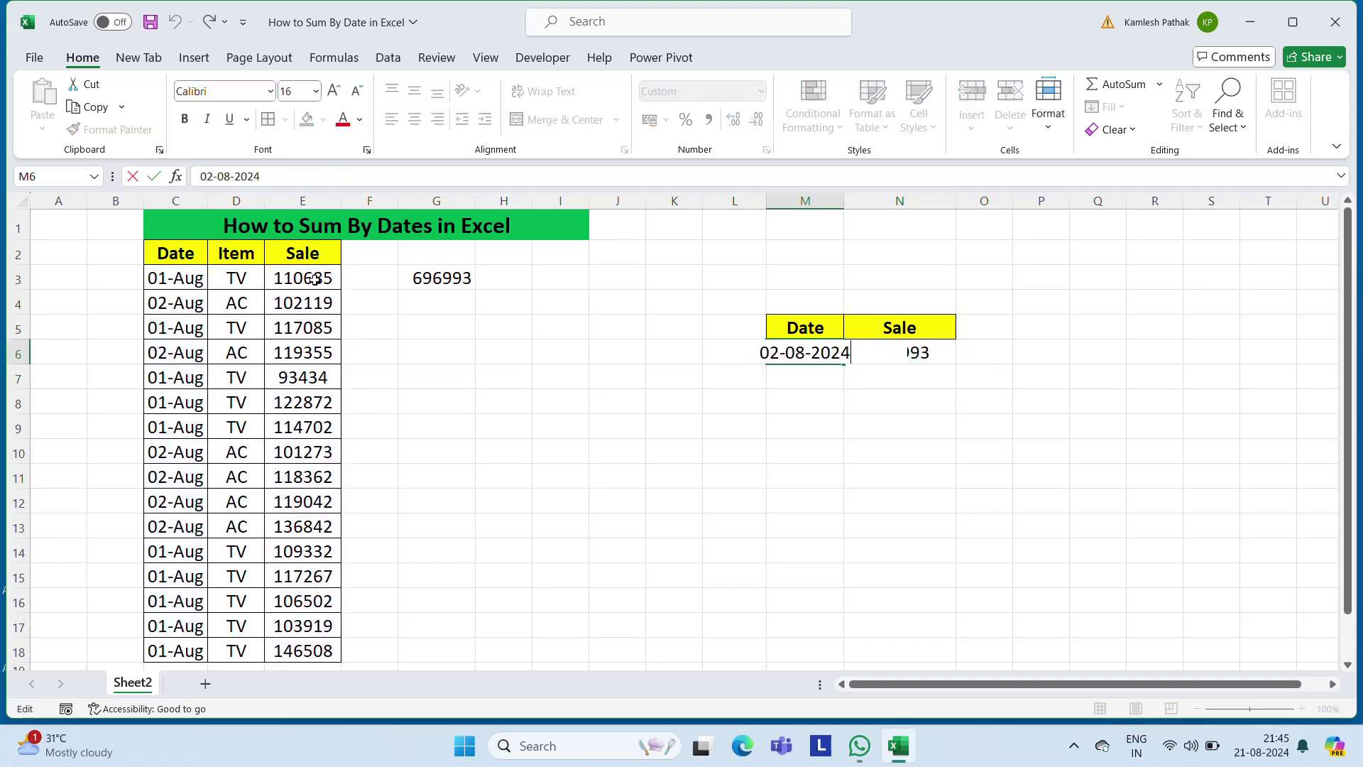
key(BackSpace)
text(1)
key(Return)
key(Up)
key(Right)
key(Right)
key(Left)
key(Left)
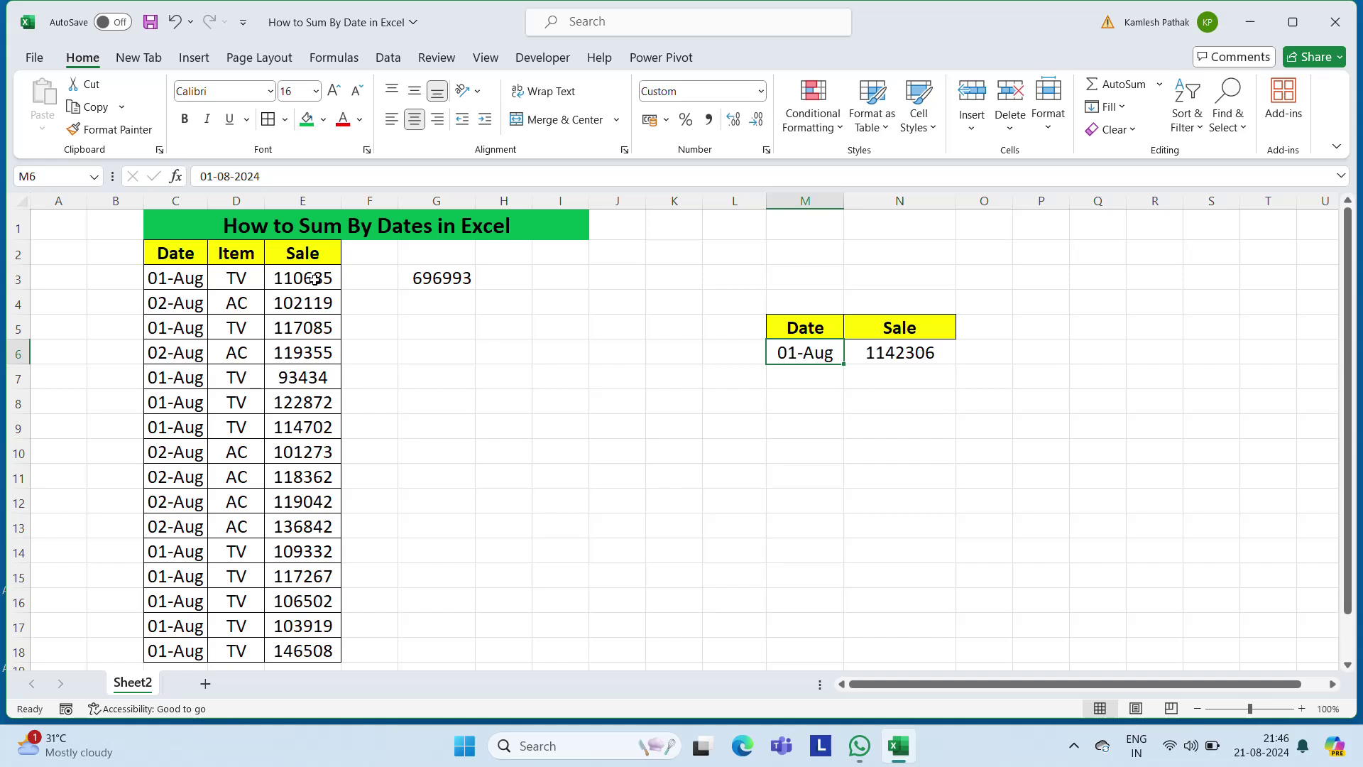
click(1074, 746)
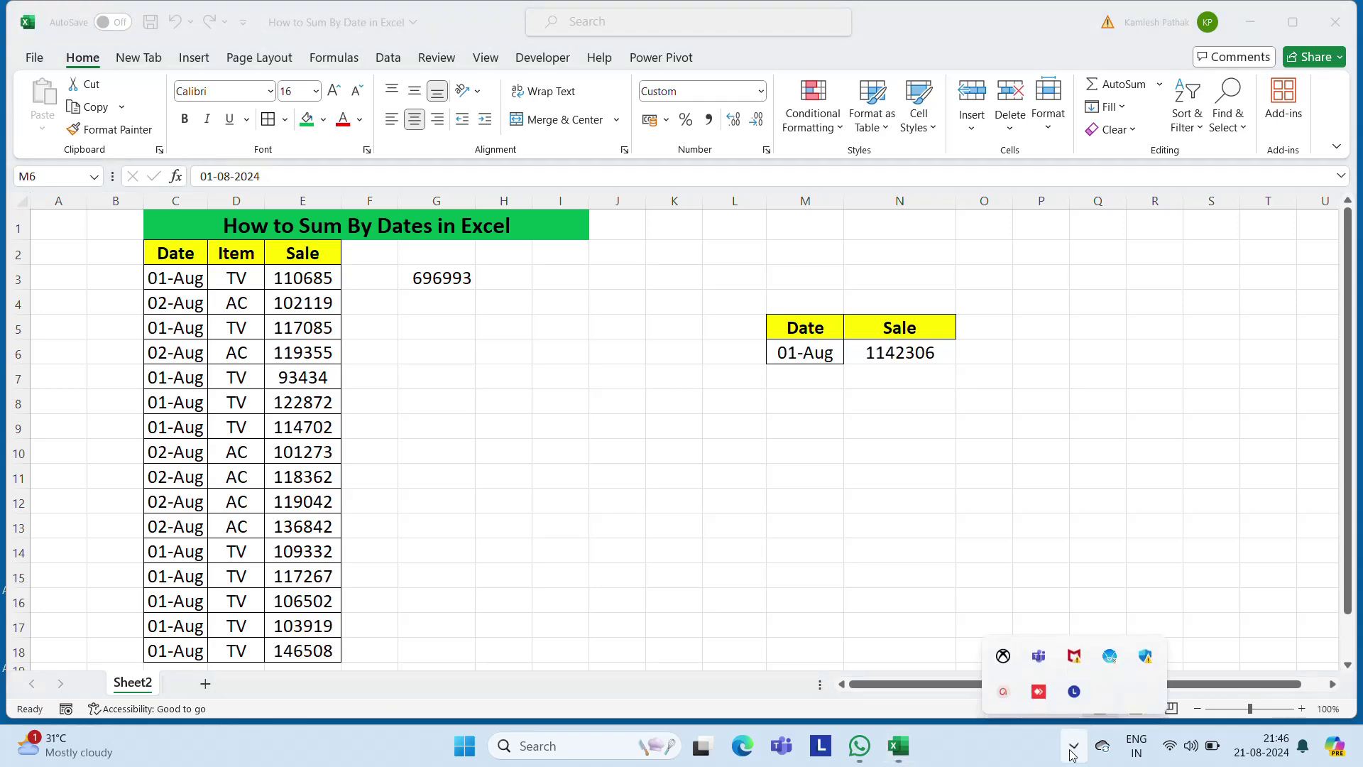